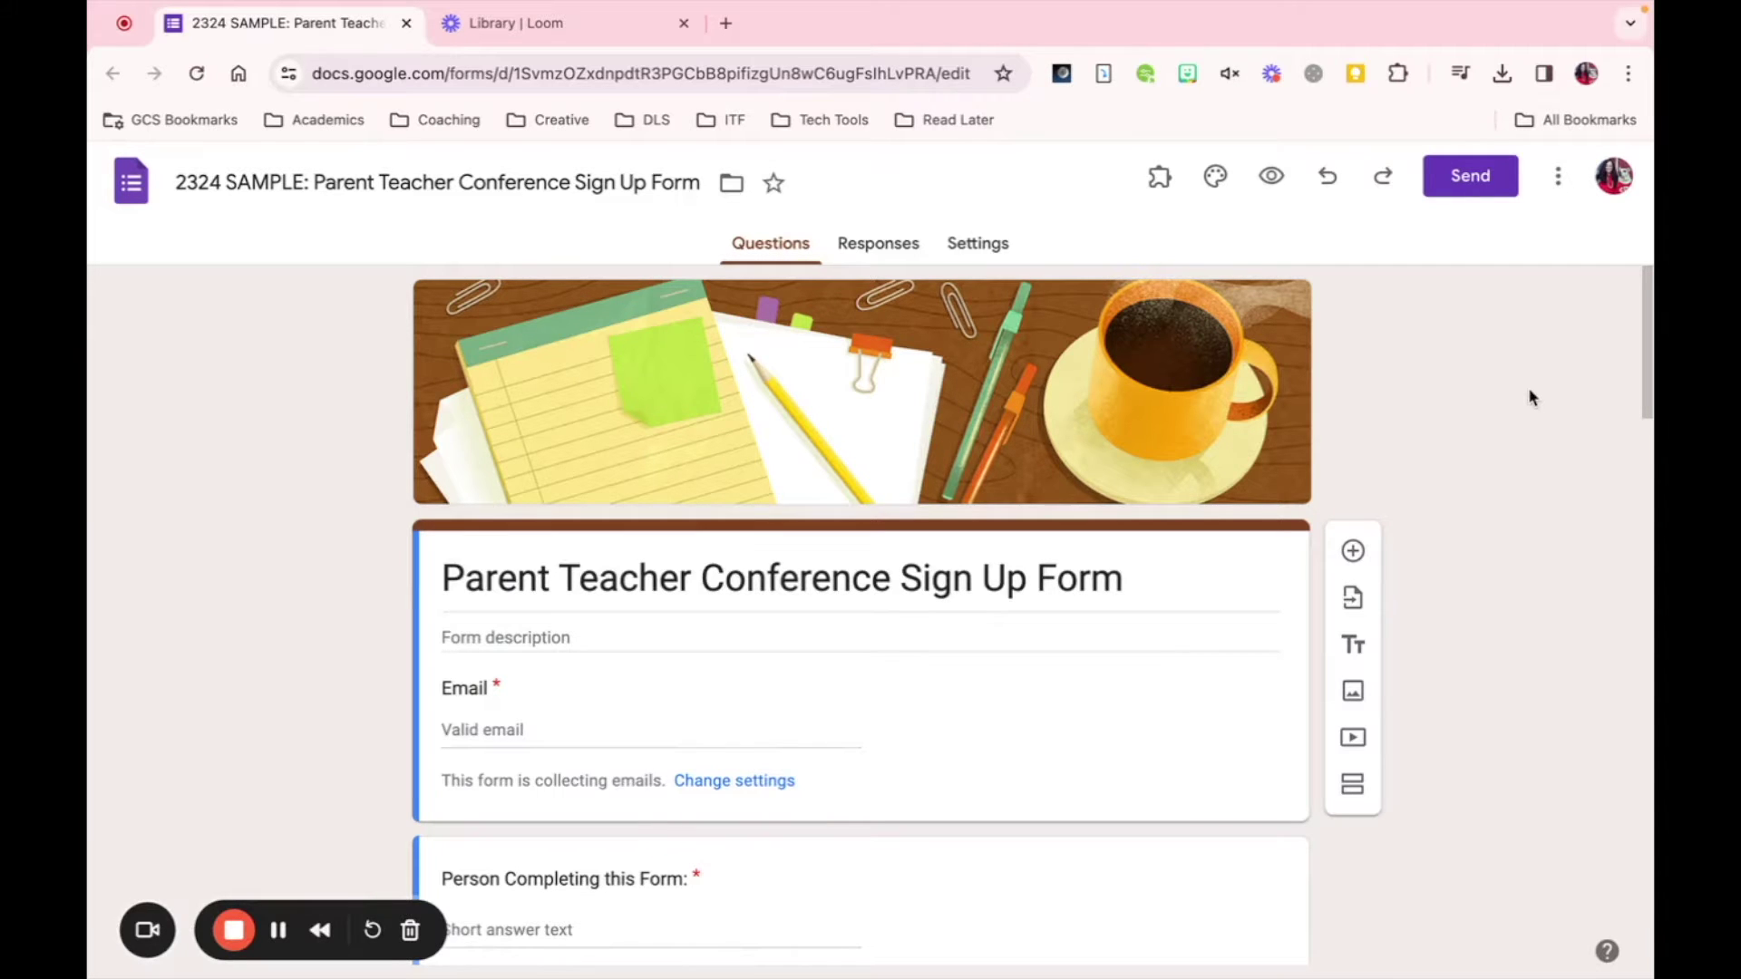
# - Open the PT Conference Times question and review its 15-minute slots from 1:45 - 2:00 through 4:00 - 4:15
pyautogui.scroll(-9, 1529, 391)
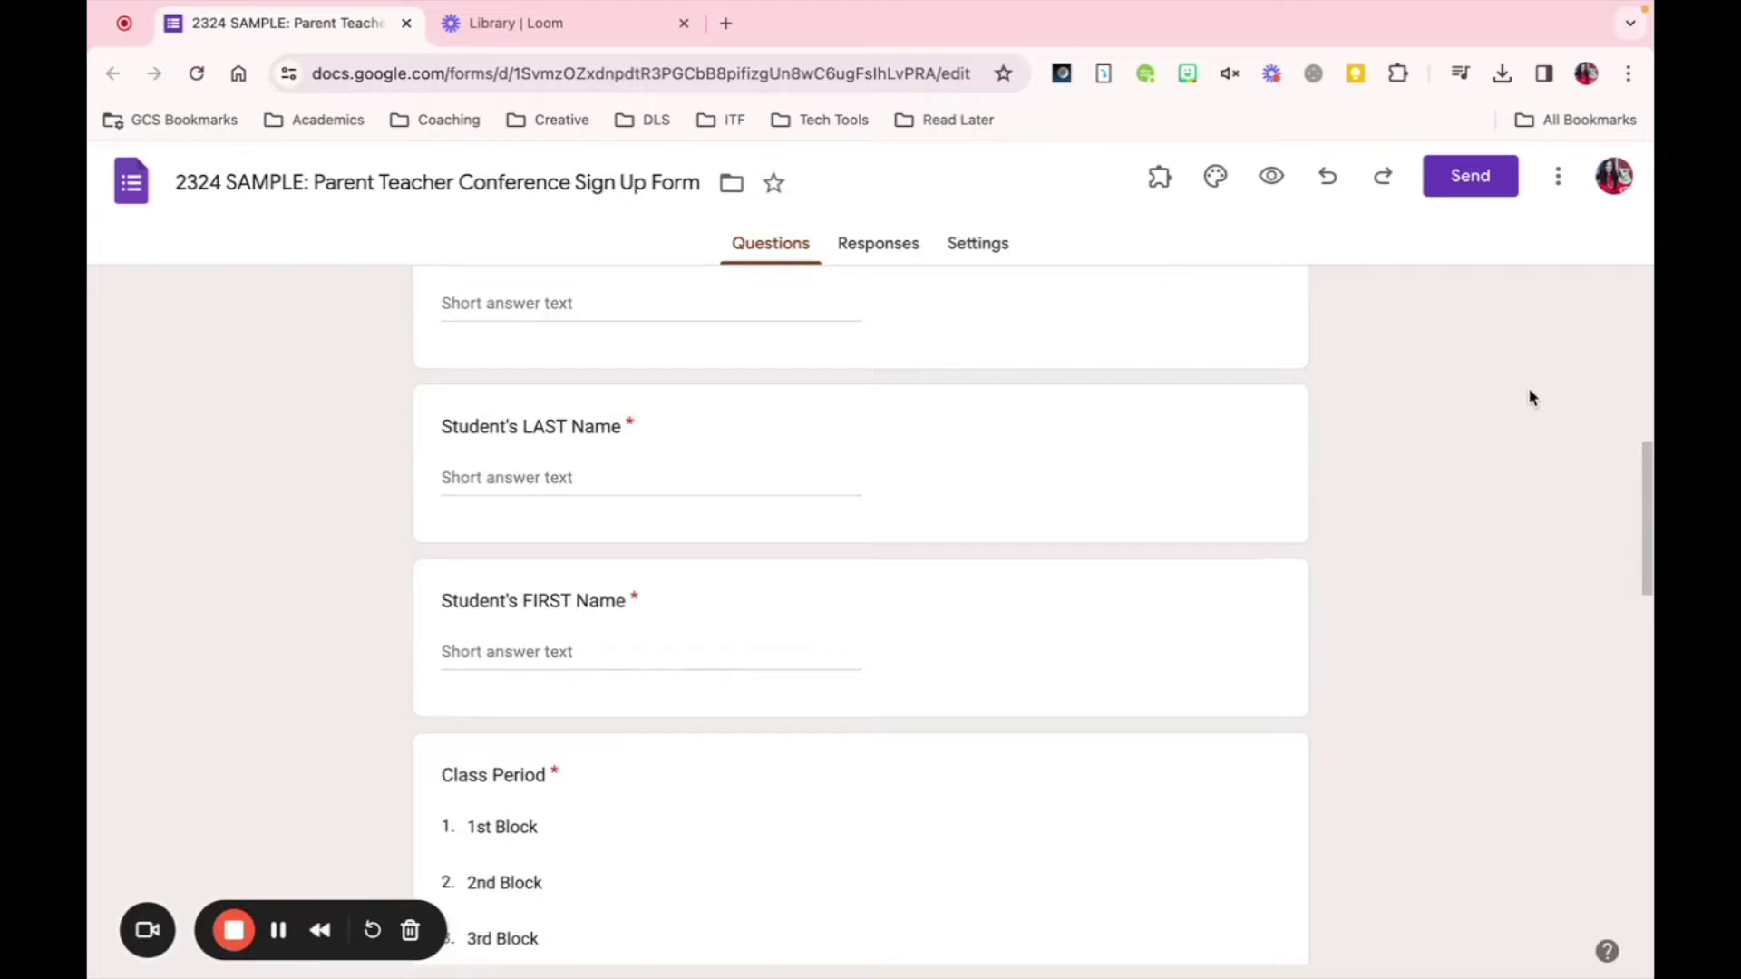
pyautogui.scroll(-10, 1529, 391)
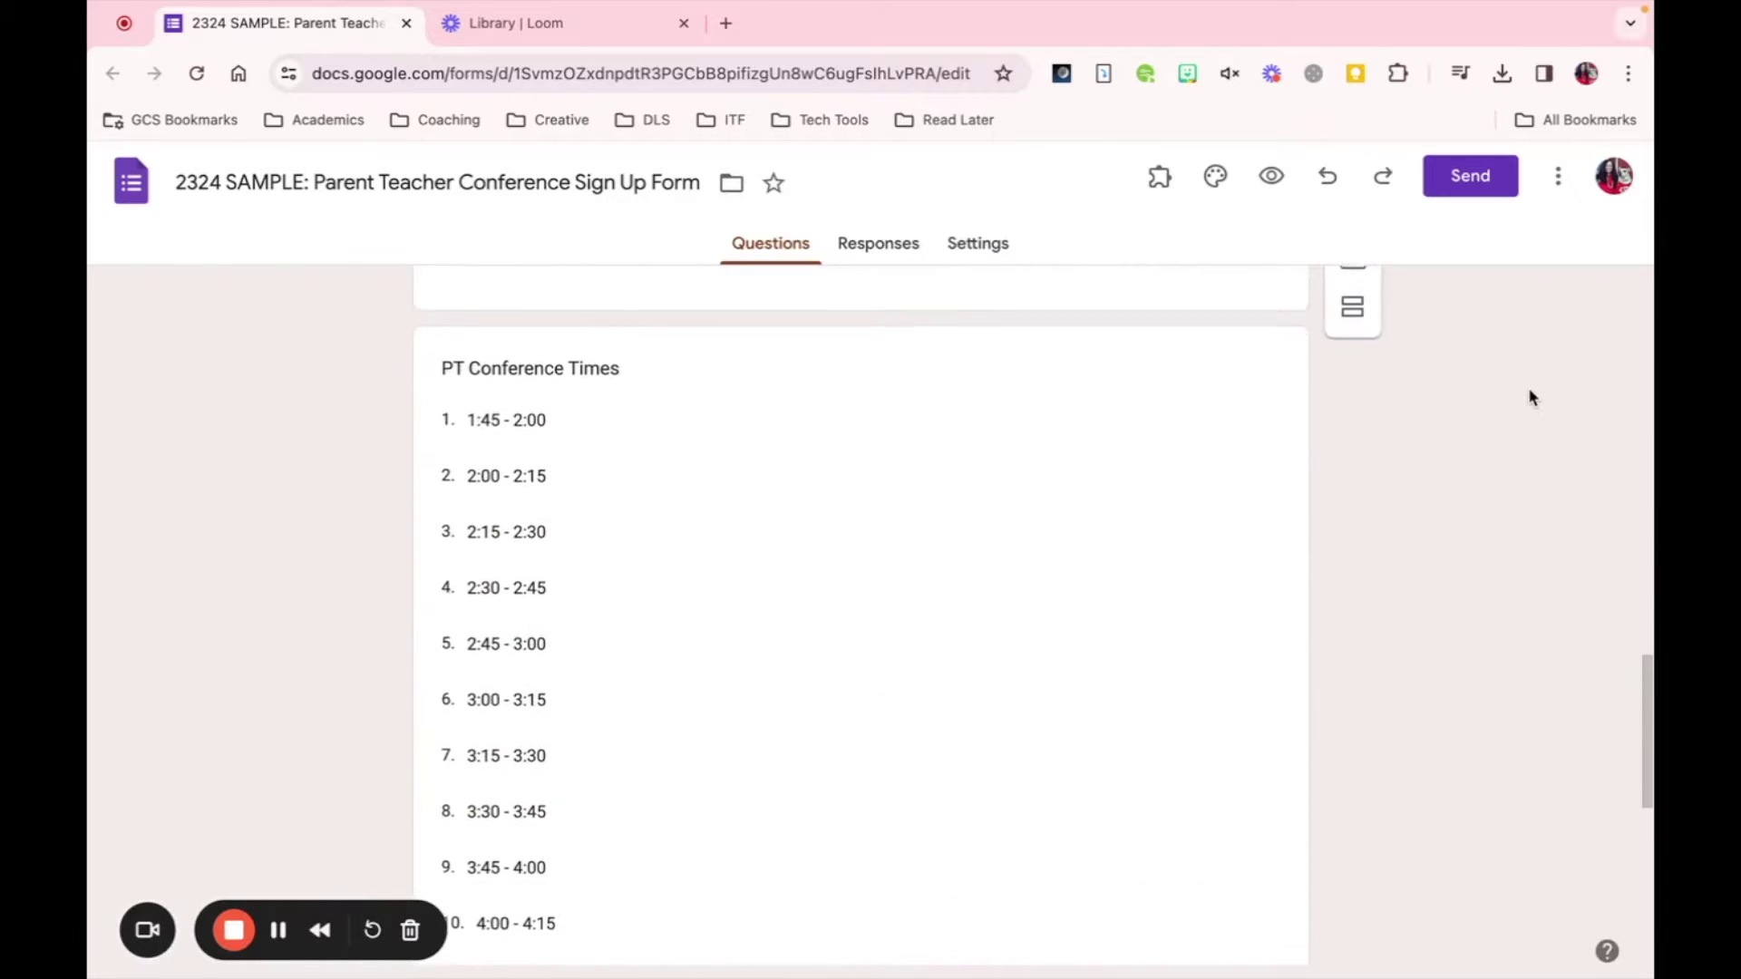
pyautogui.click(567, 422)
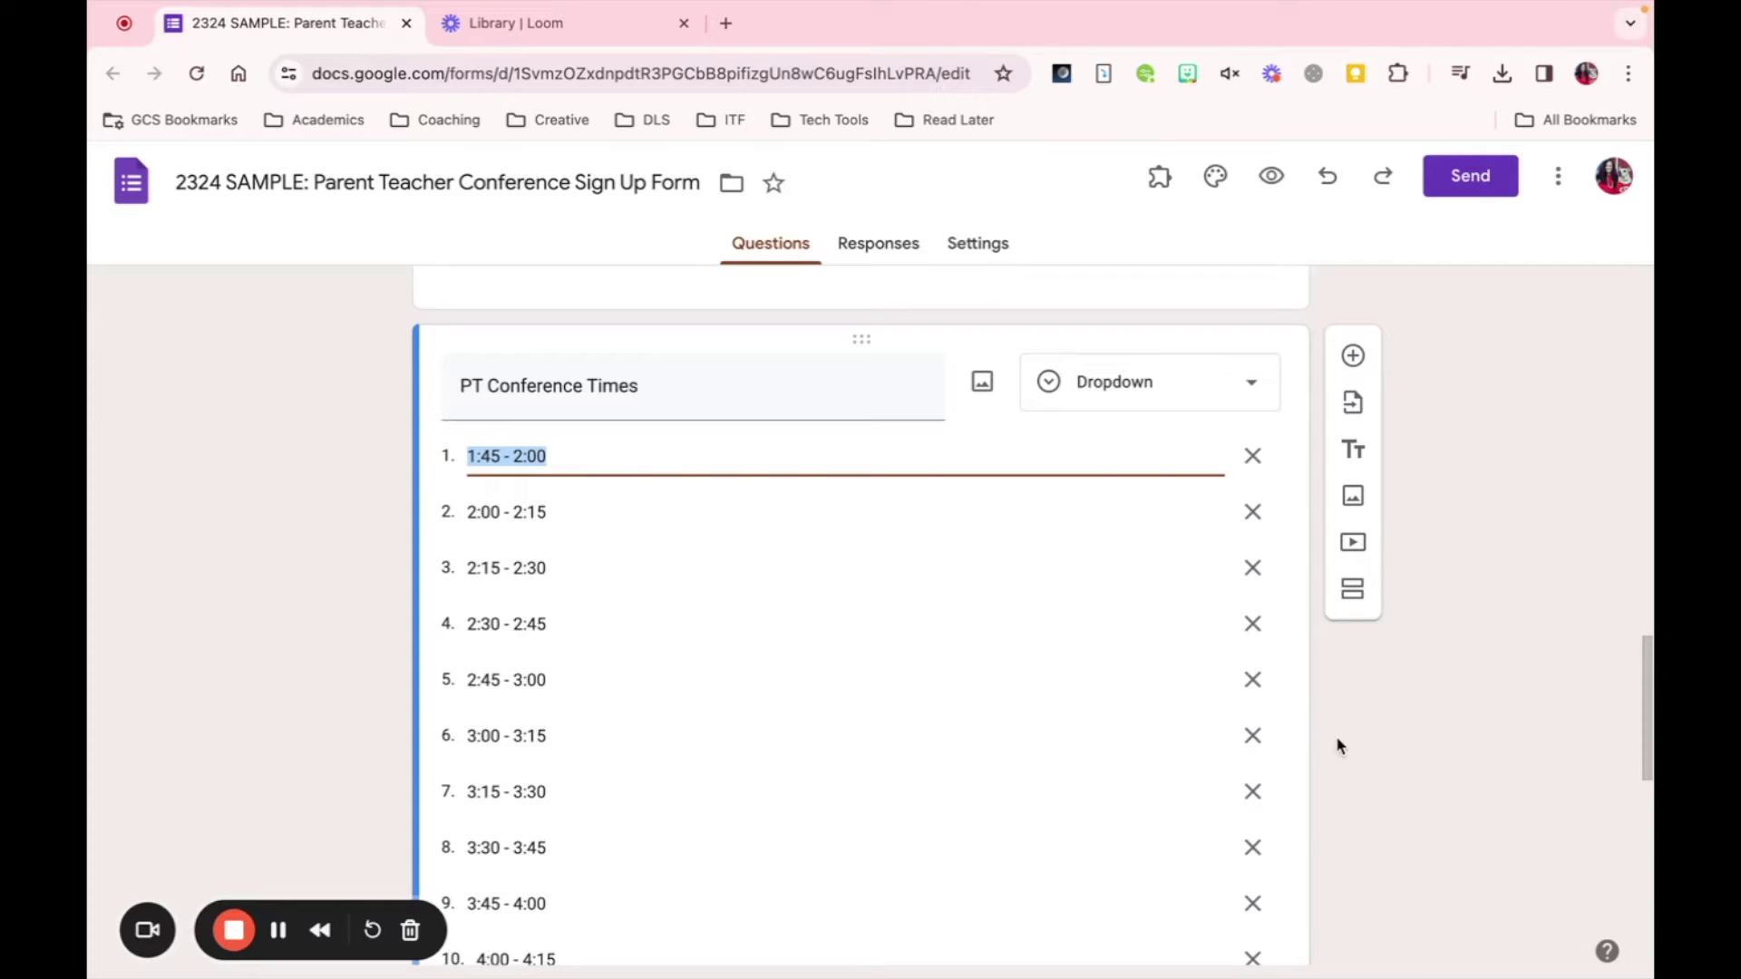
pyautogui.scroll(15, 1484, 728)
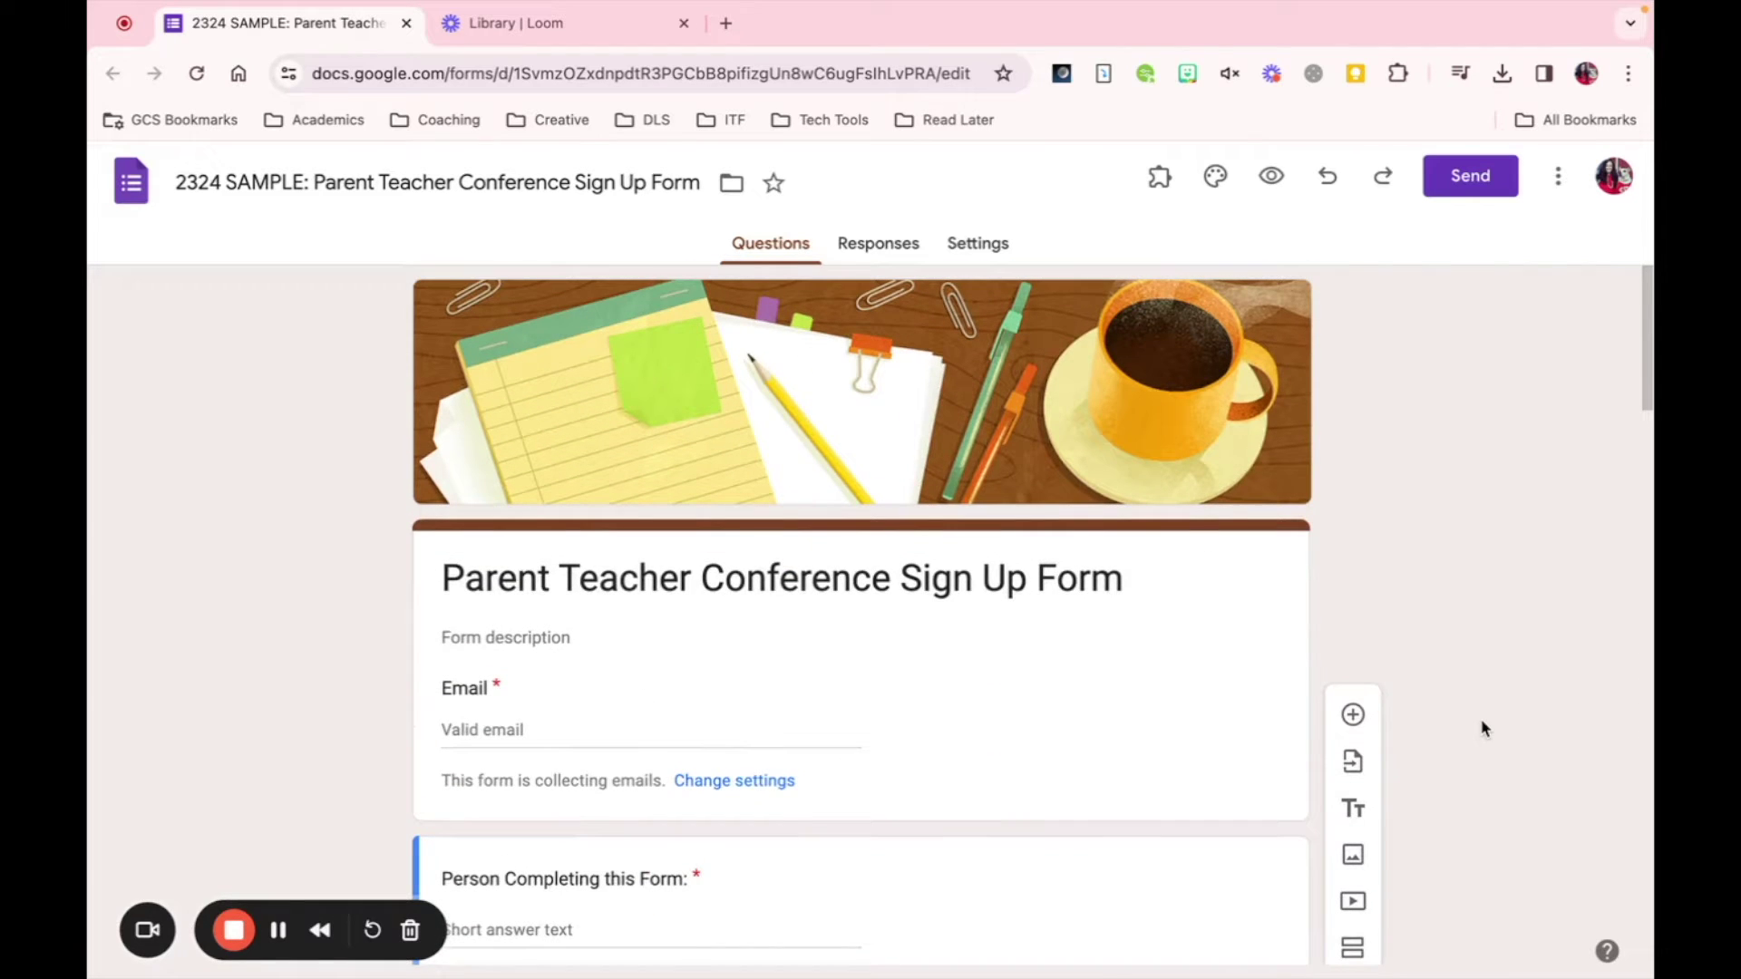
pyautogui.scroll(-1, 1498, 530)
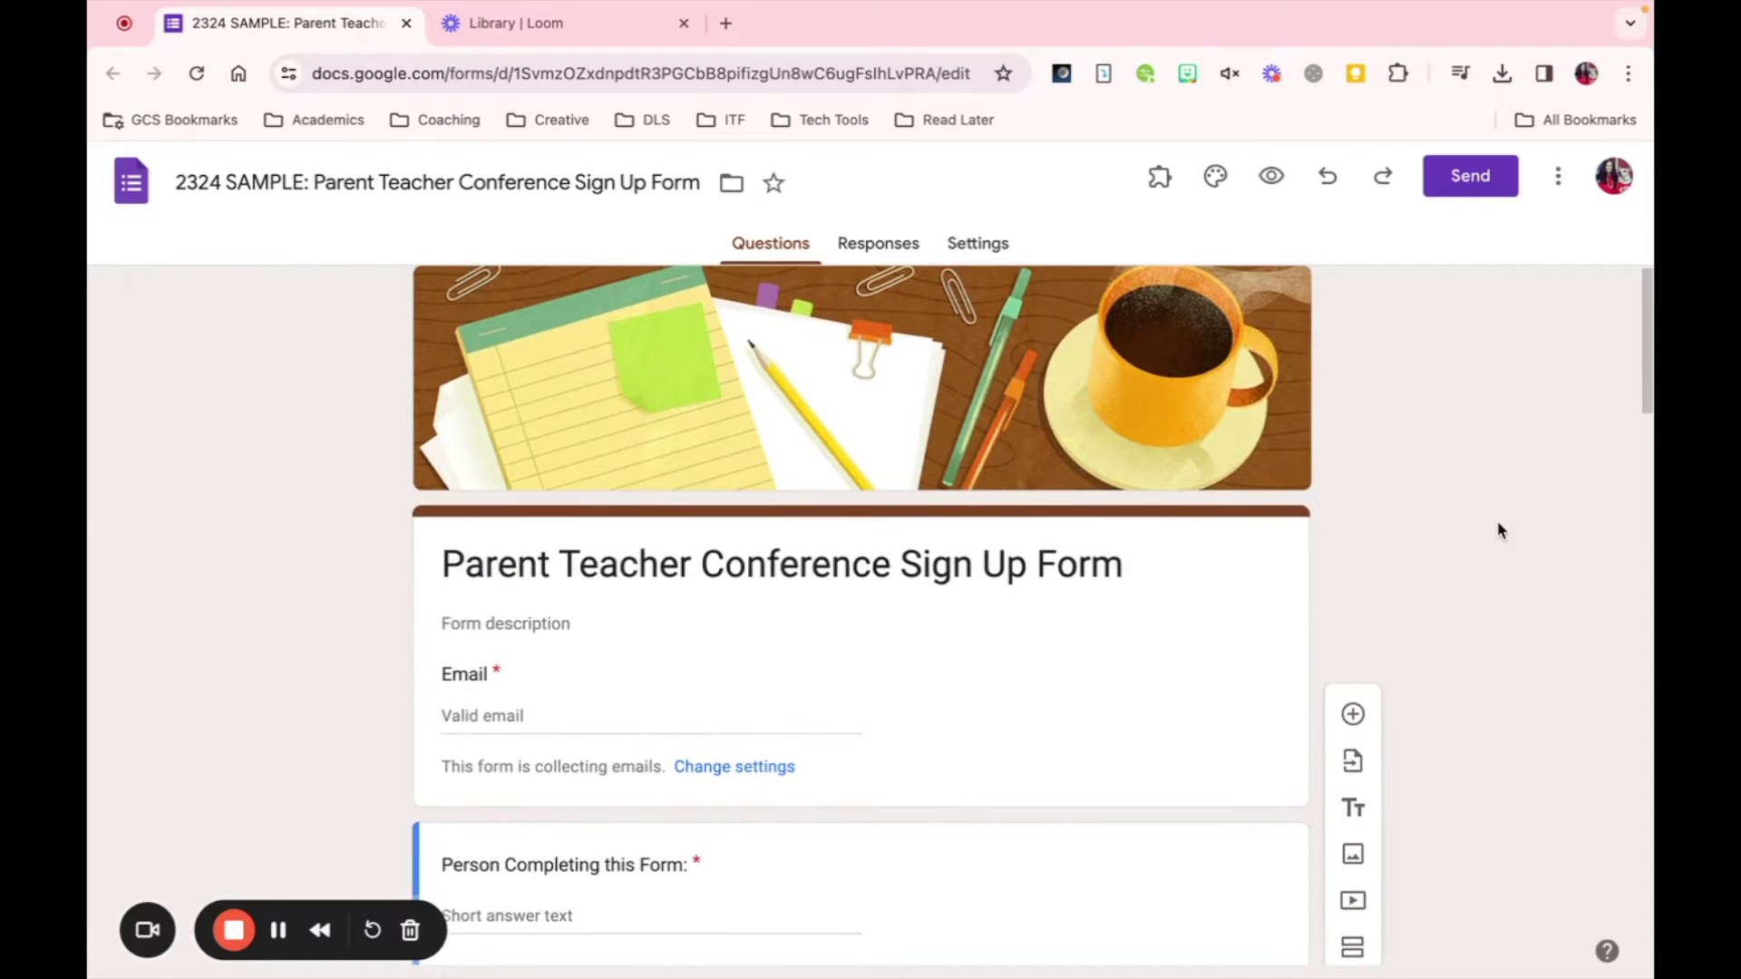
pyautogui.scroll(-3, 1498, 529)
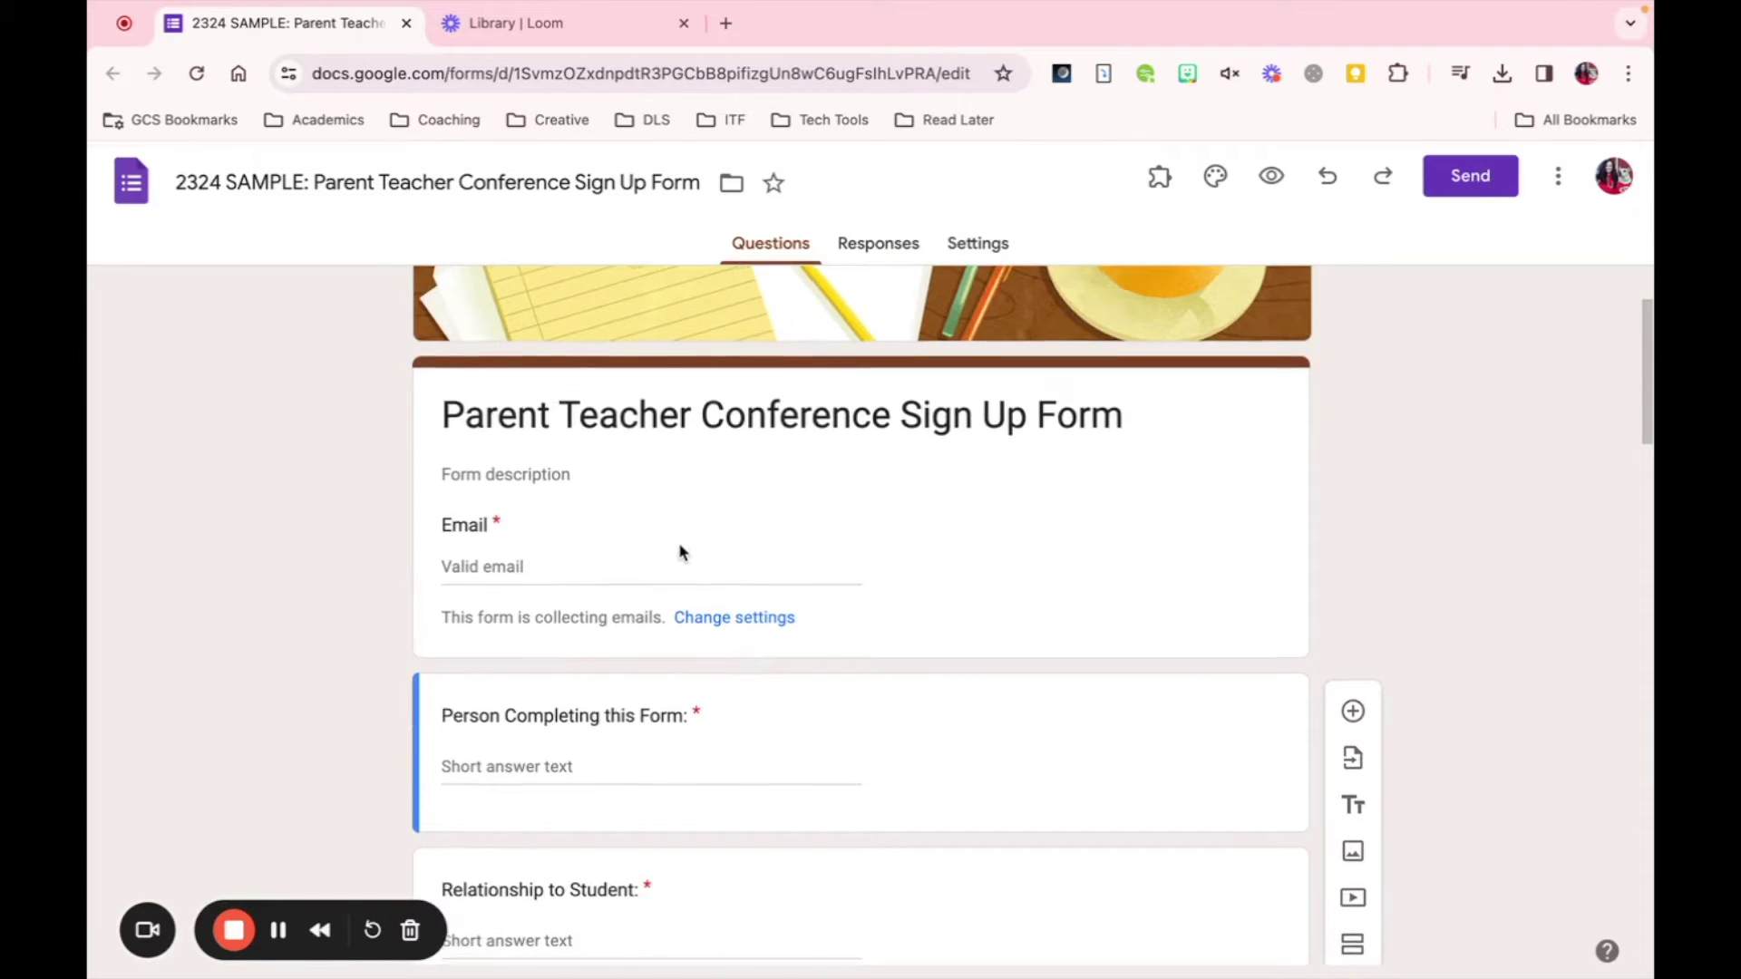
pyautogui.scroll(-5, 682, 551)
pyautogui.scroll(-10, 680, 545)
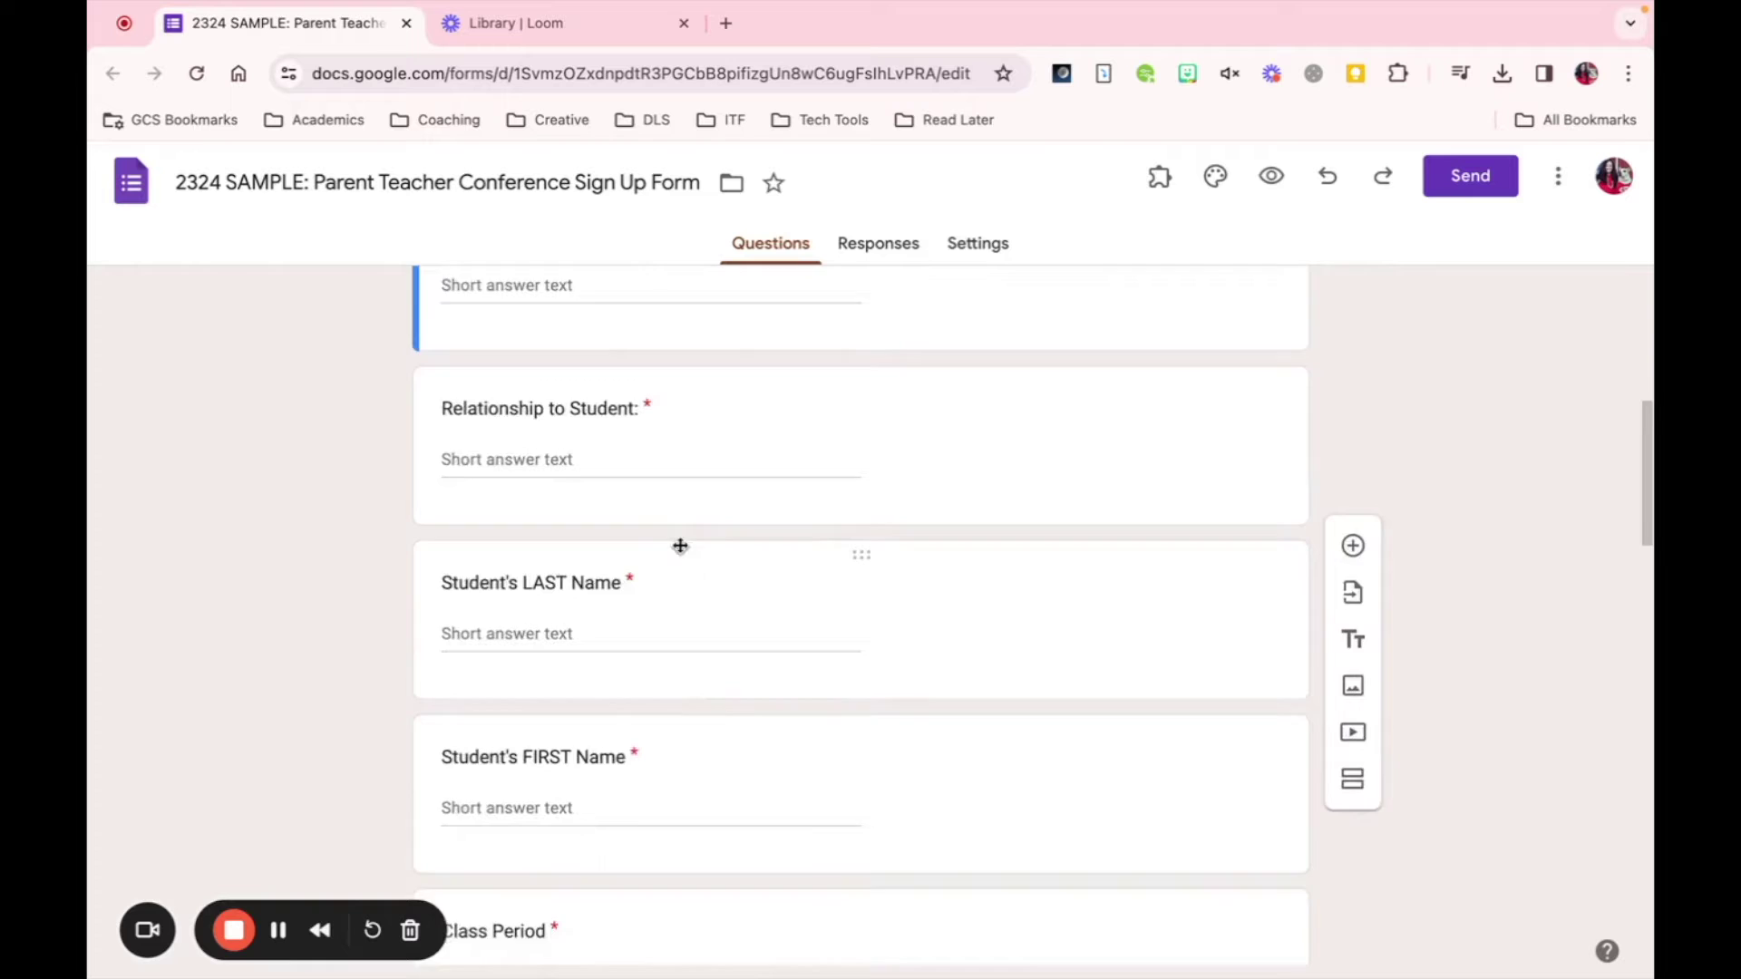
# - Finish checking the time slot options and deselect the question
pyautogui.press('Tab')
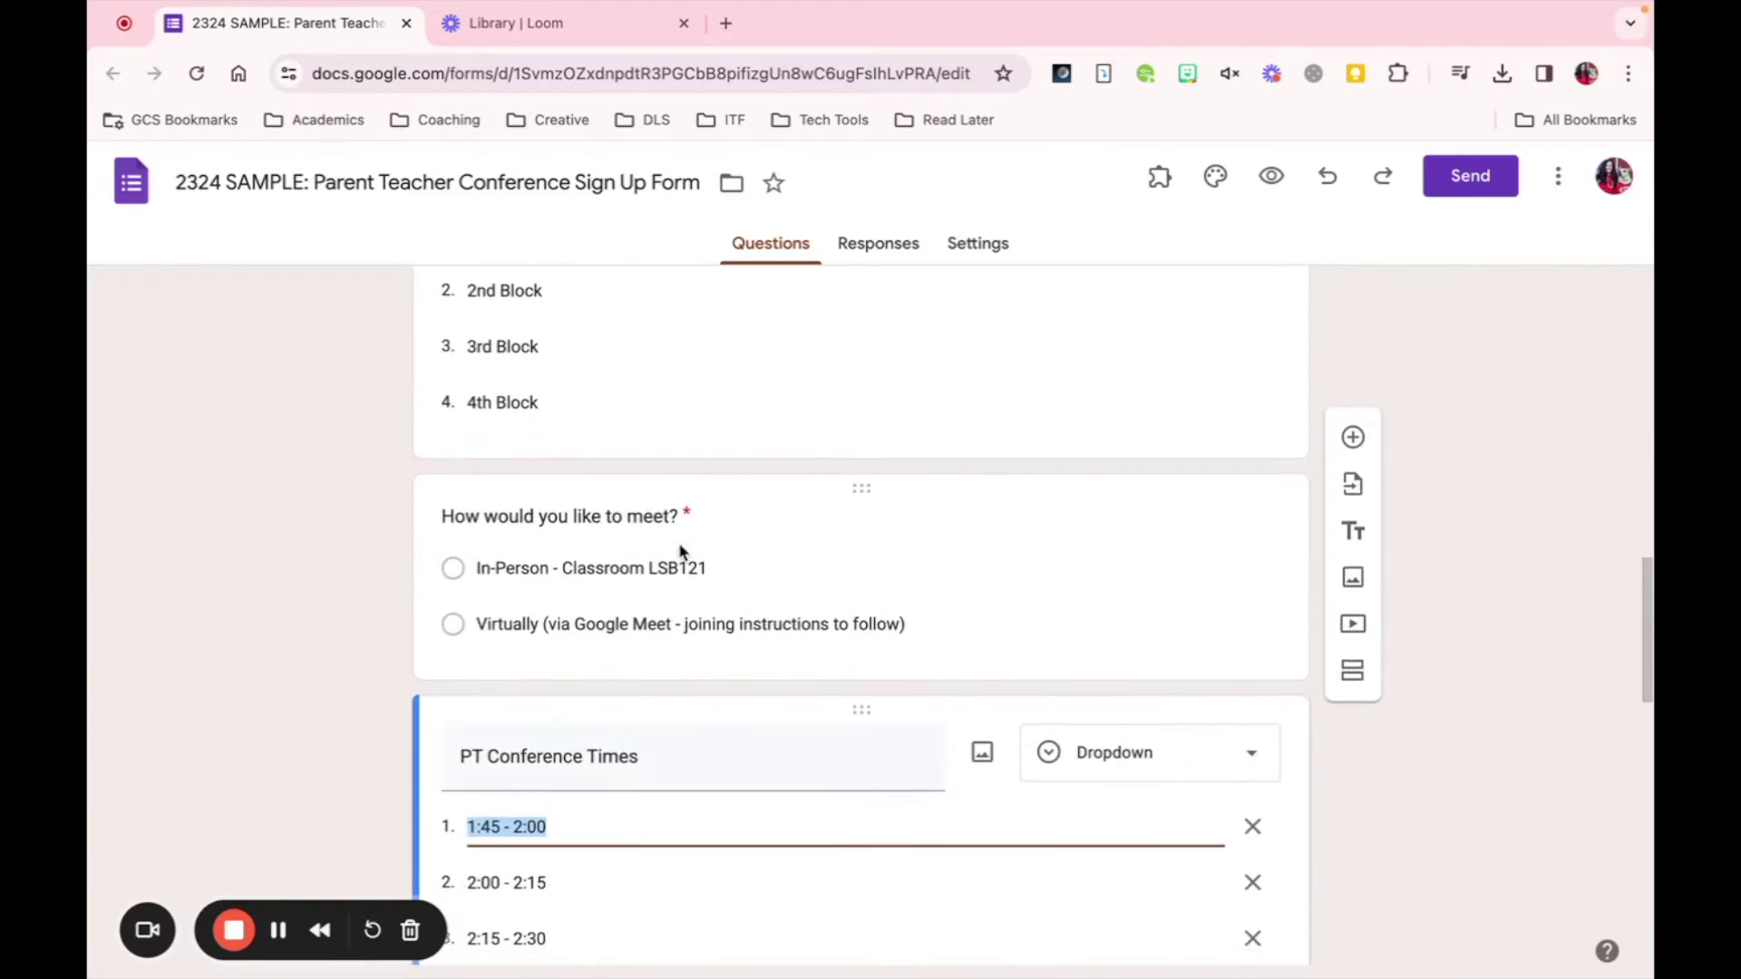
pyautogui.scroll(-4, 568, 589)
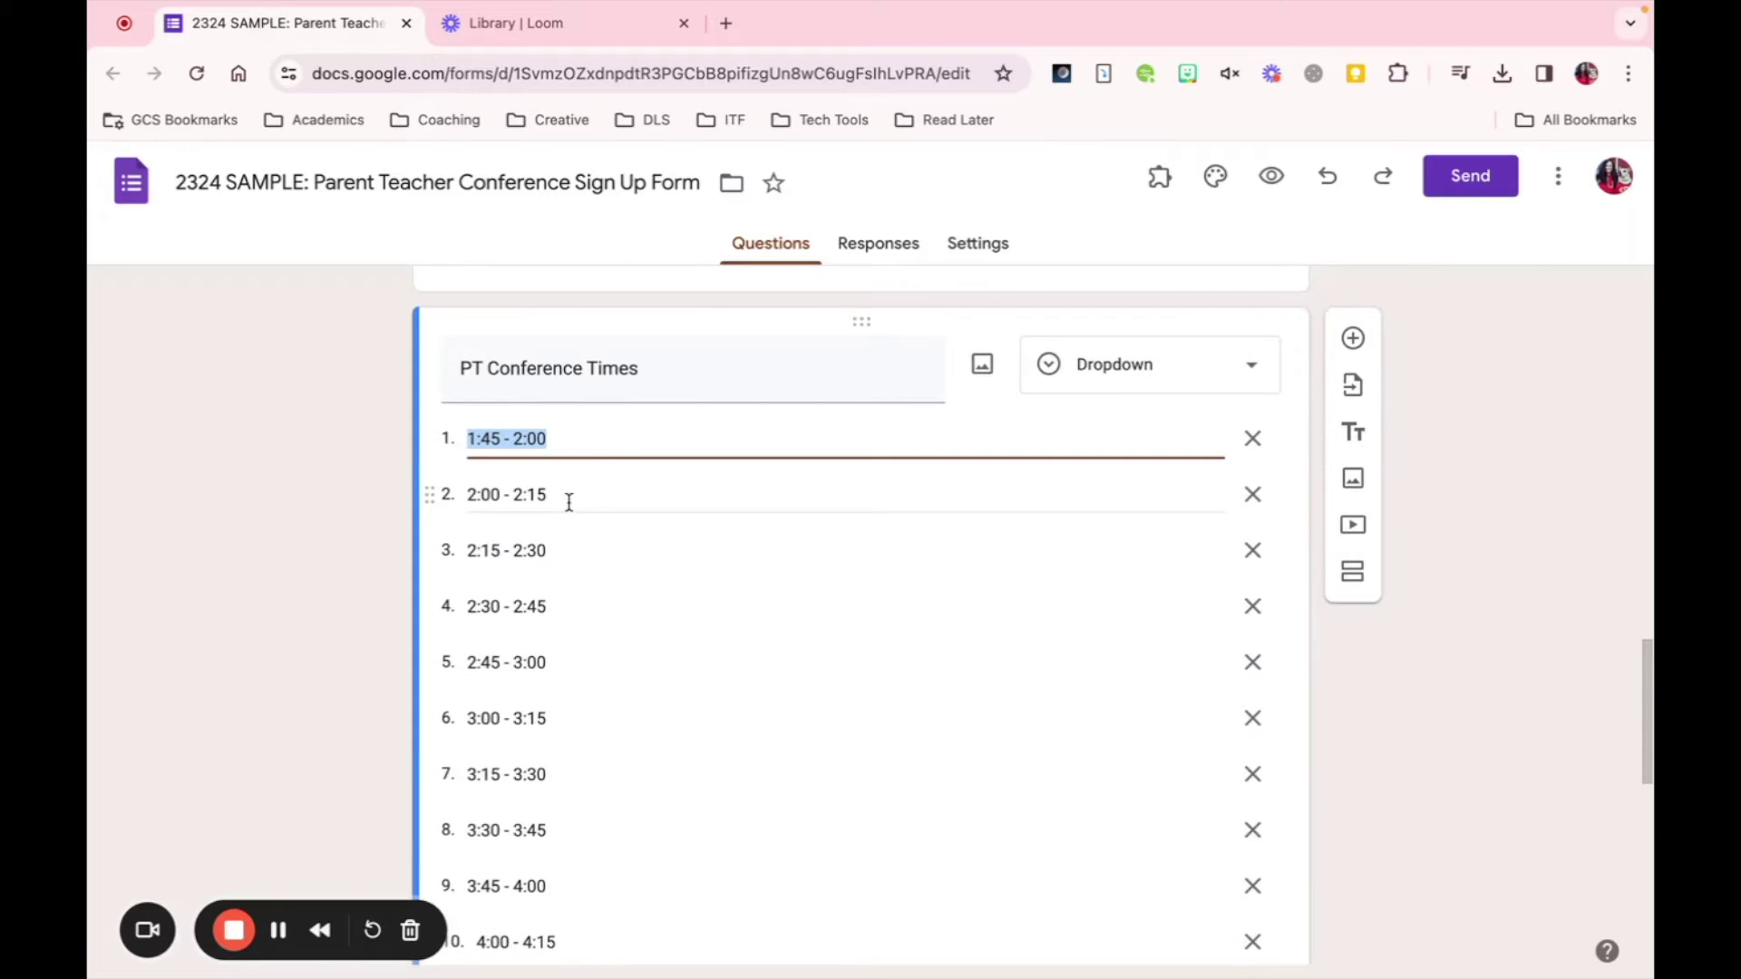
pyautogui.scroll(-3, 561, 625)
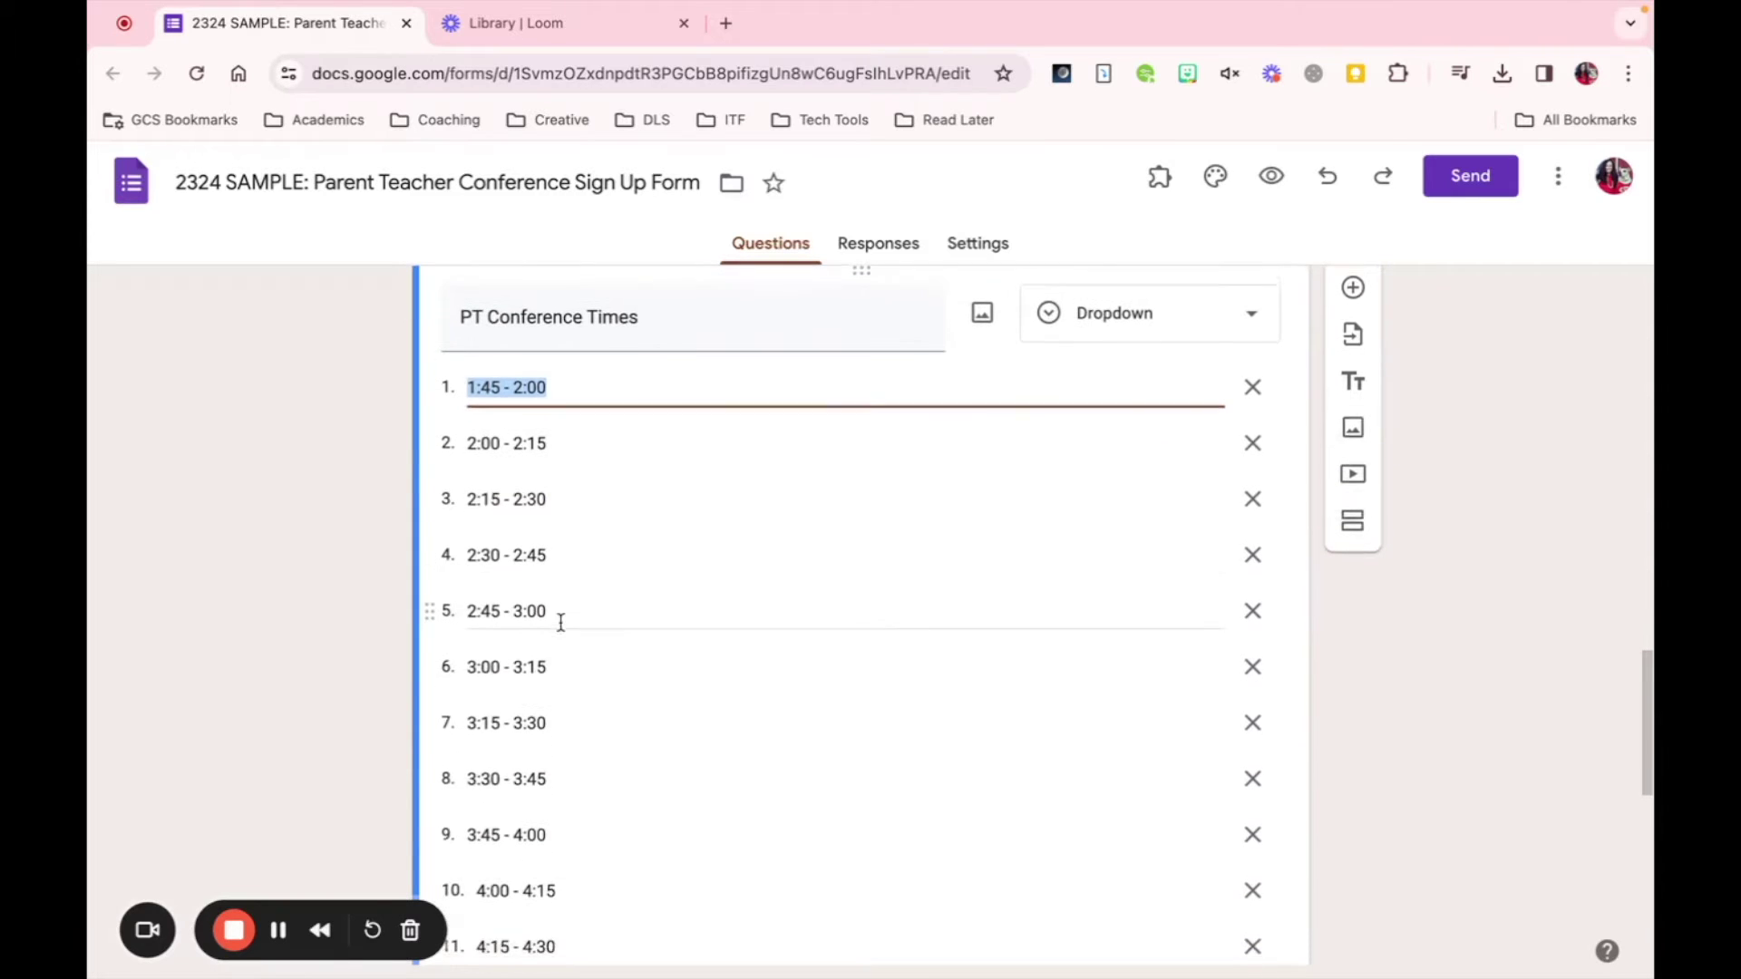
pyautogui.scroll(3, 561, 622)
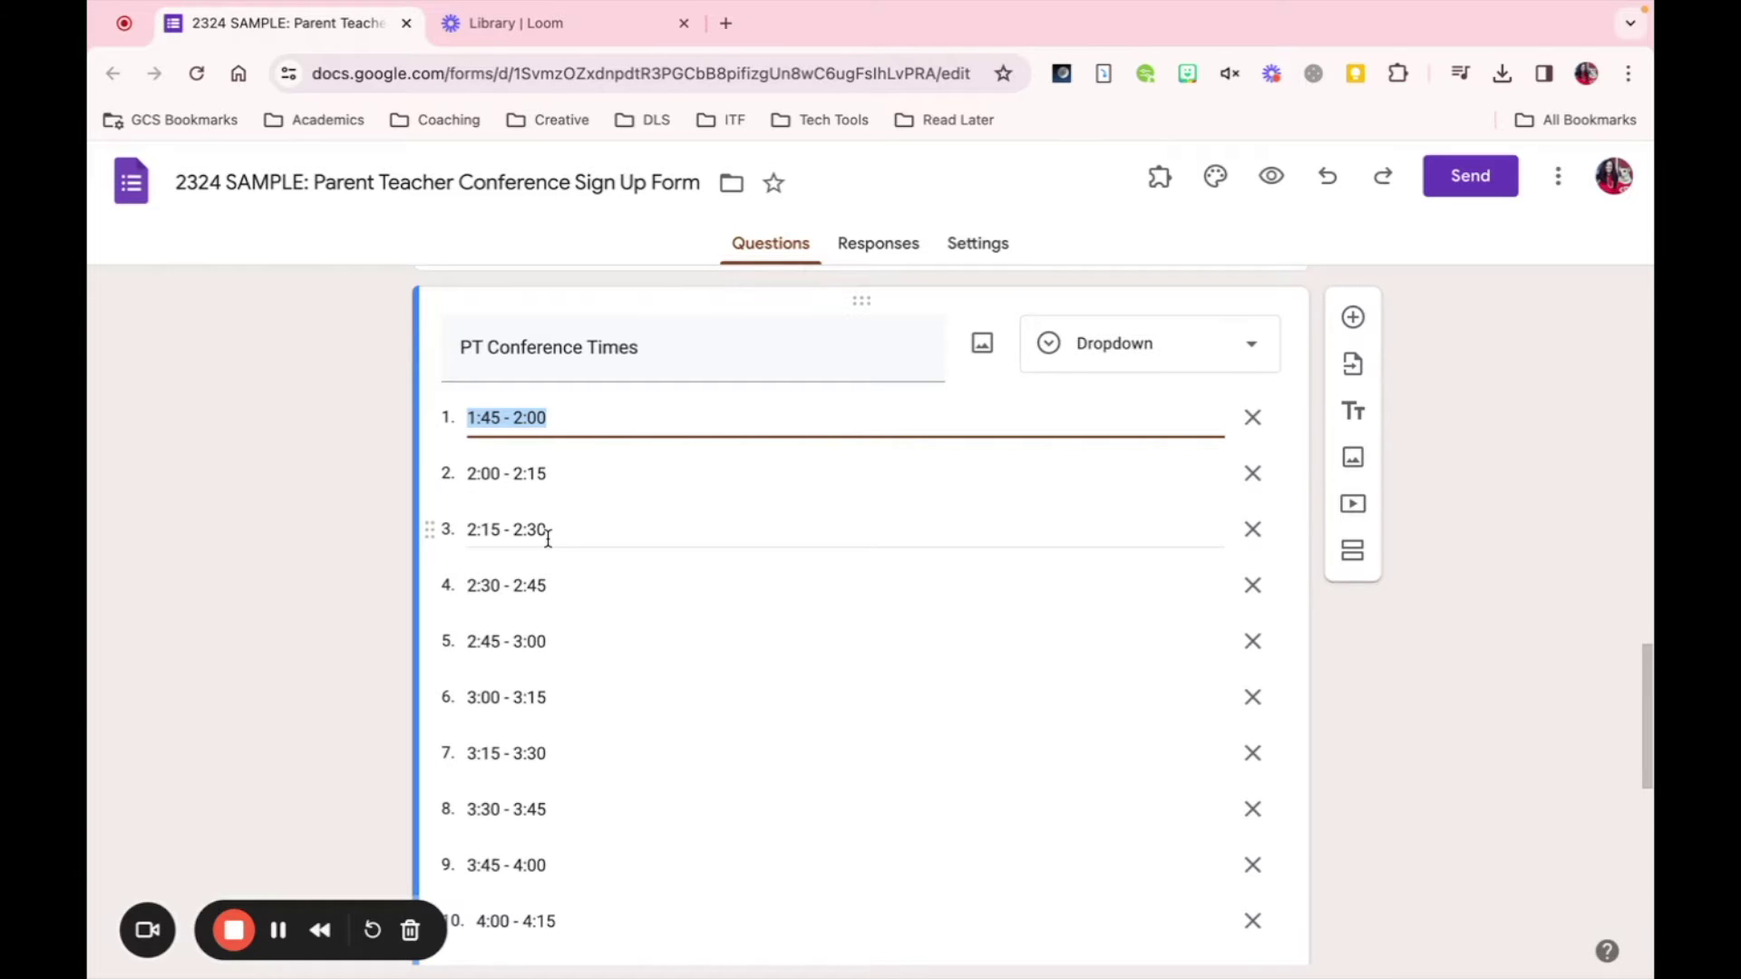
pyautogui.click(1530, 624)
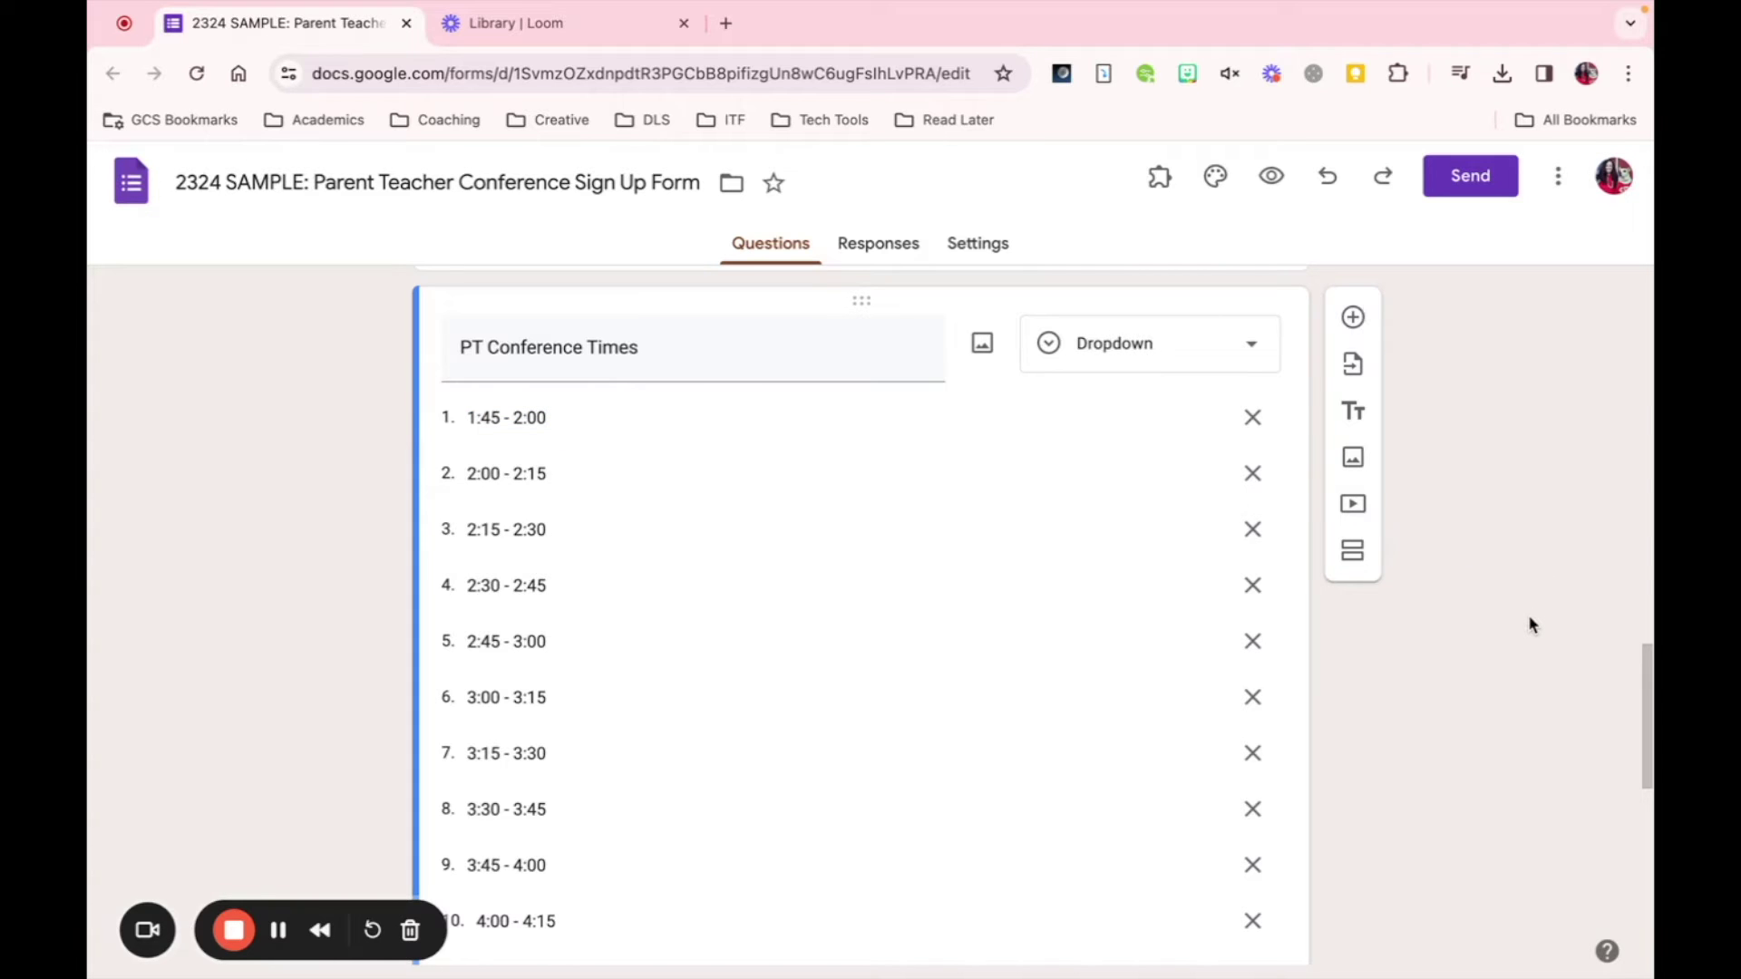
pyautogui.scroll(1, 1531, 624)
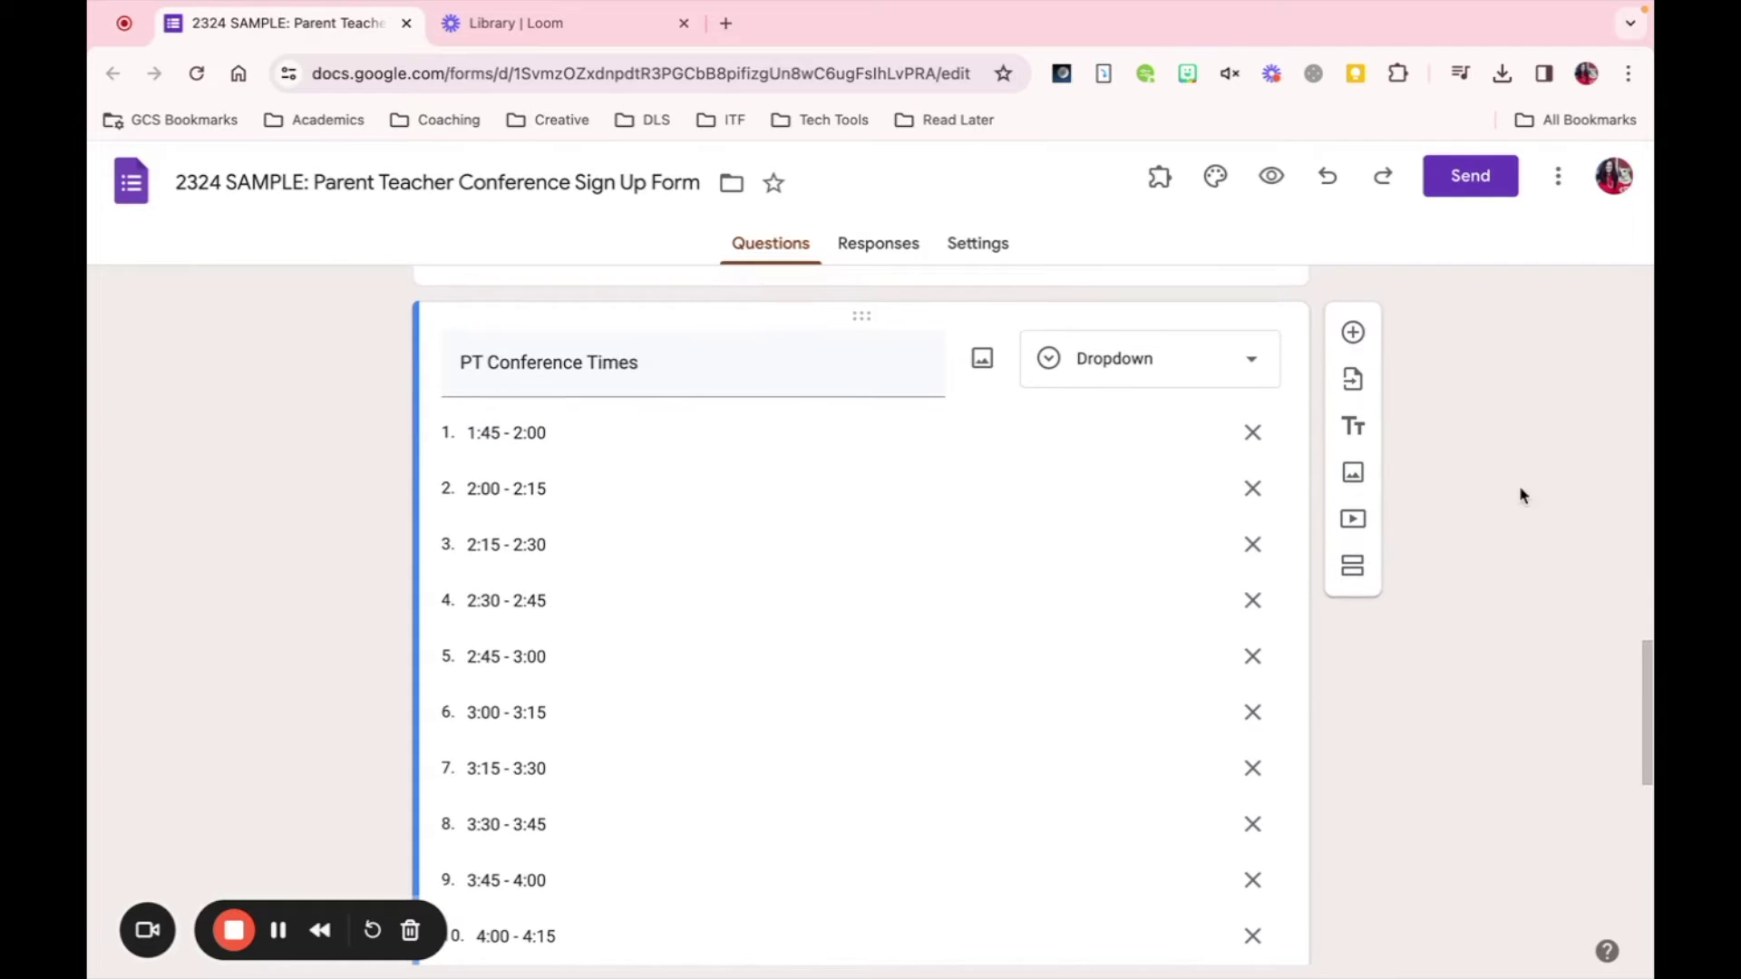
# - Go to Get add-ons from the More menu and filter to Approved for you
pyautogui.click(1558, 188)
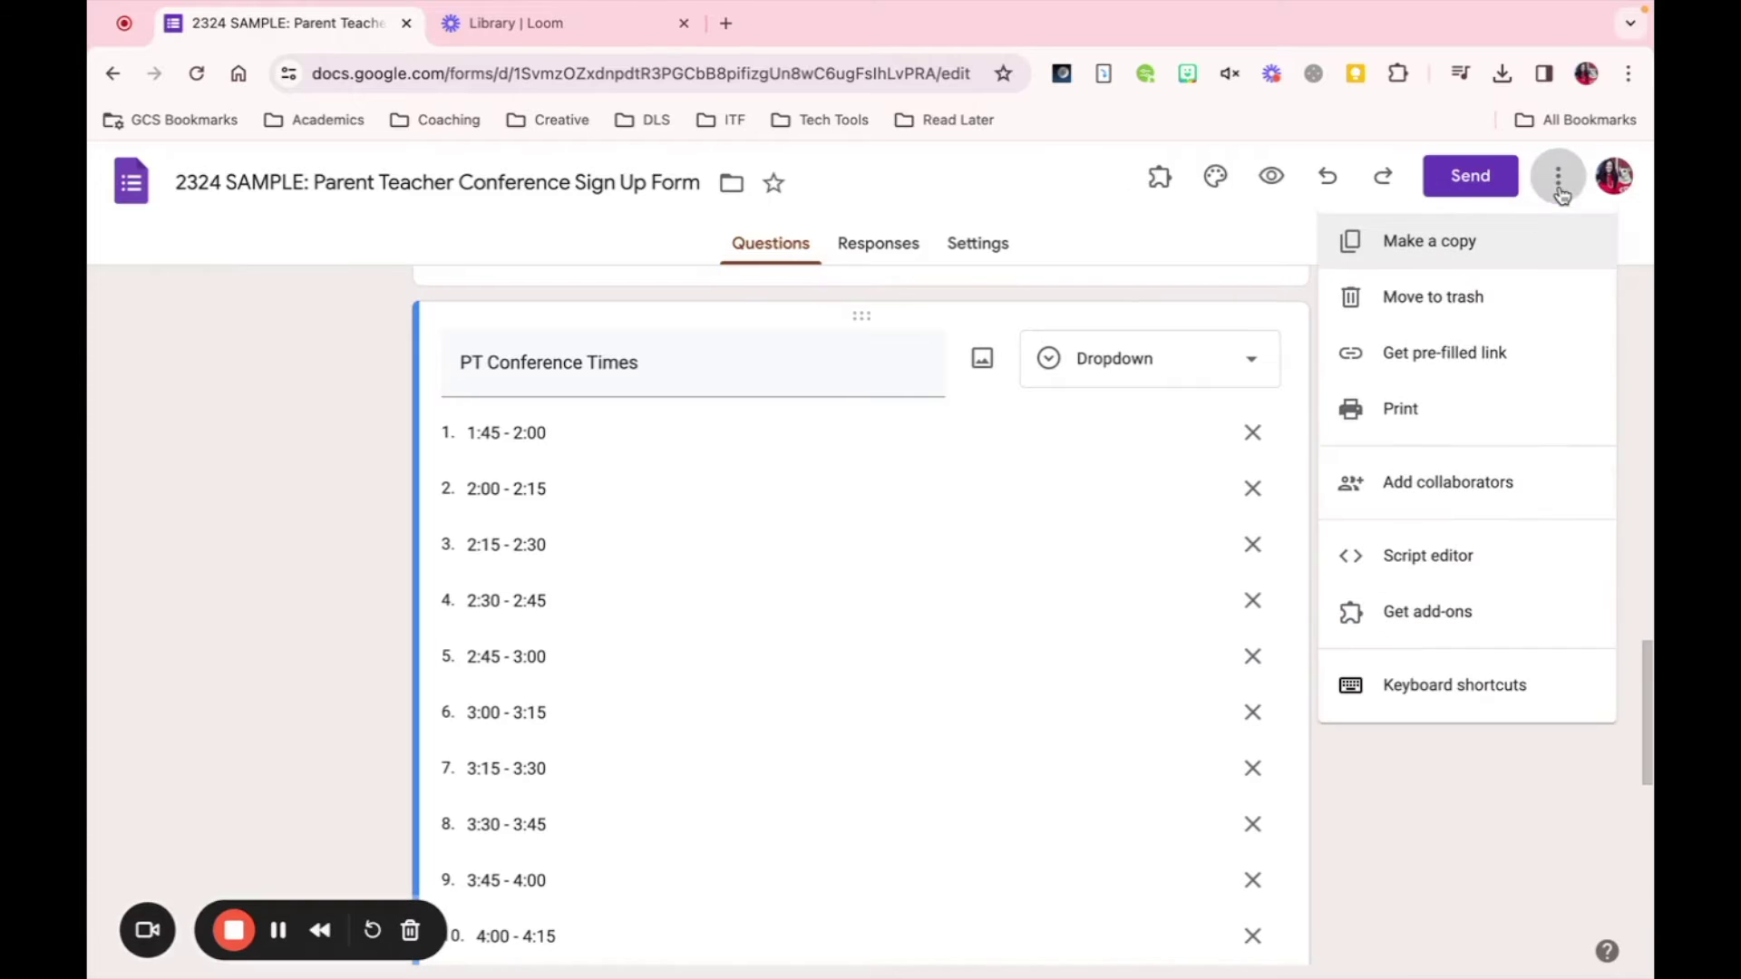
pyautogui.click(1429, 613)
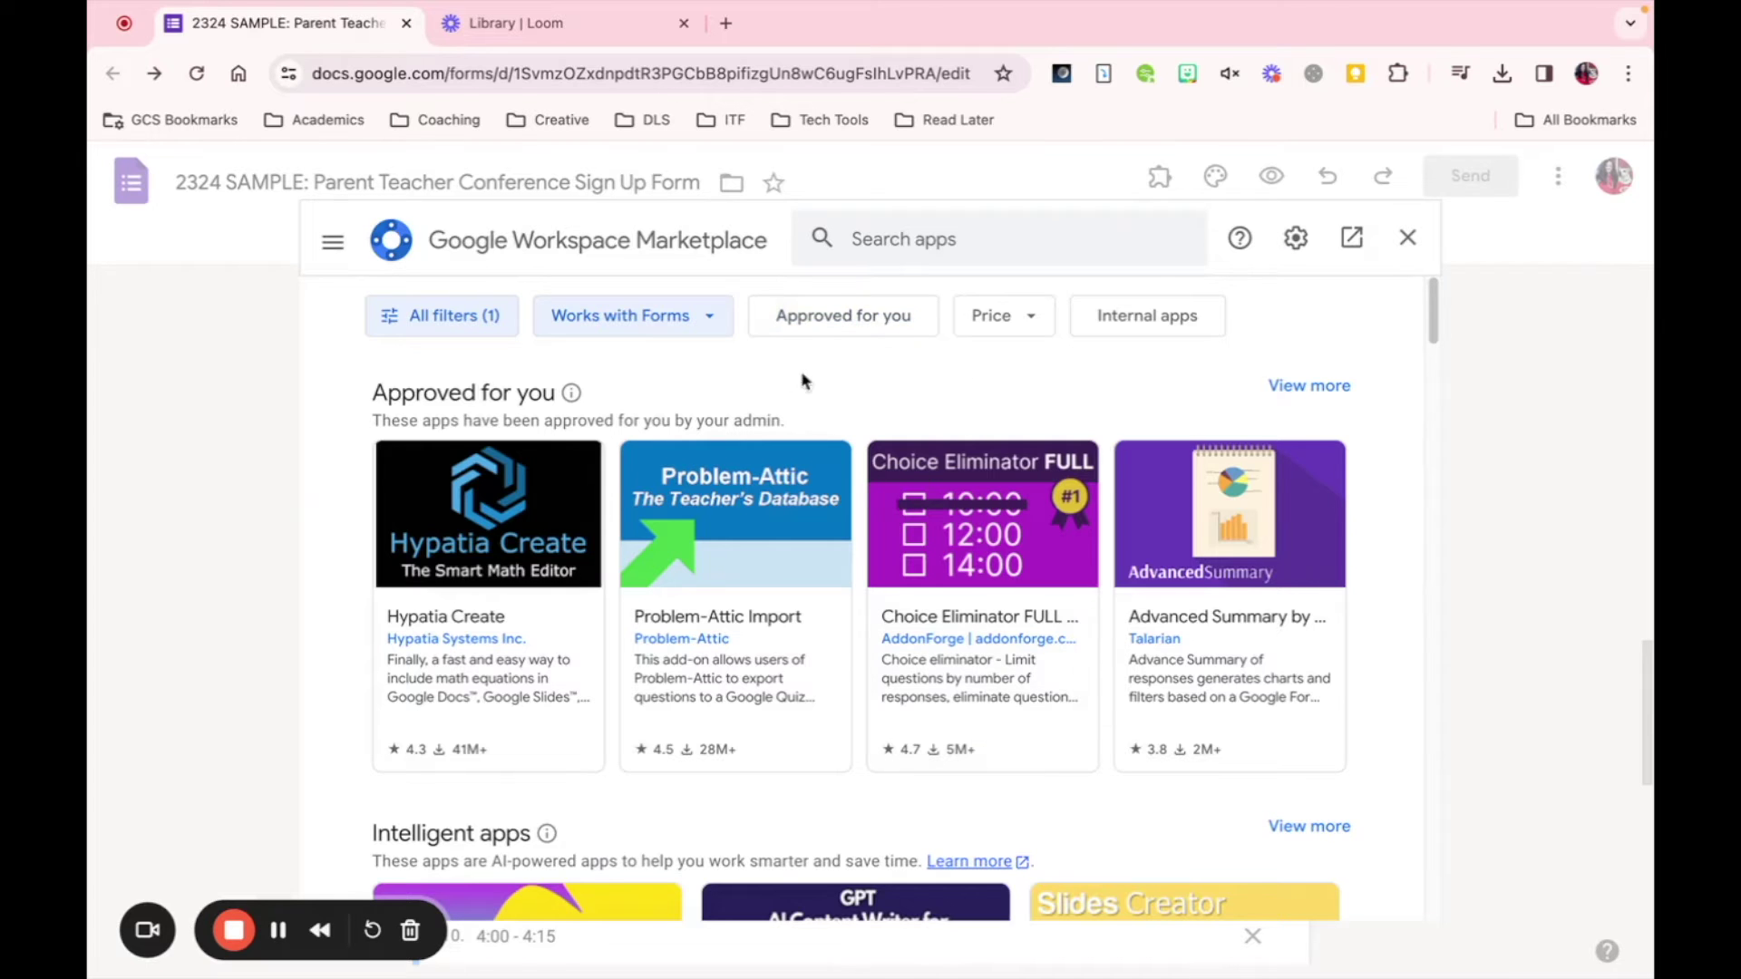
pyautogui.click(830, 325)
# - Search add-ons for 'choice limit' and open Choice Eliminator FULL to install it
pyautogui.click(889, 239)
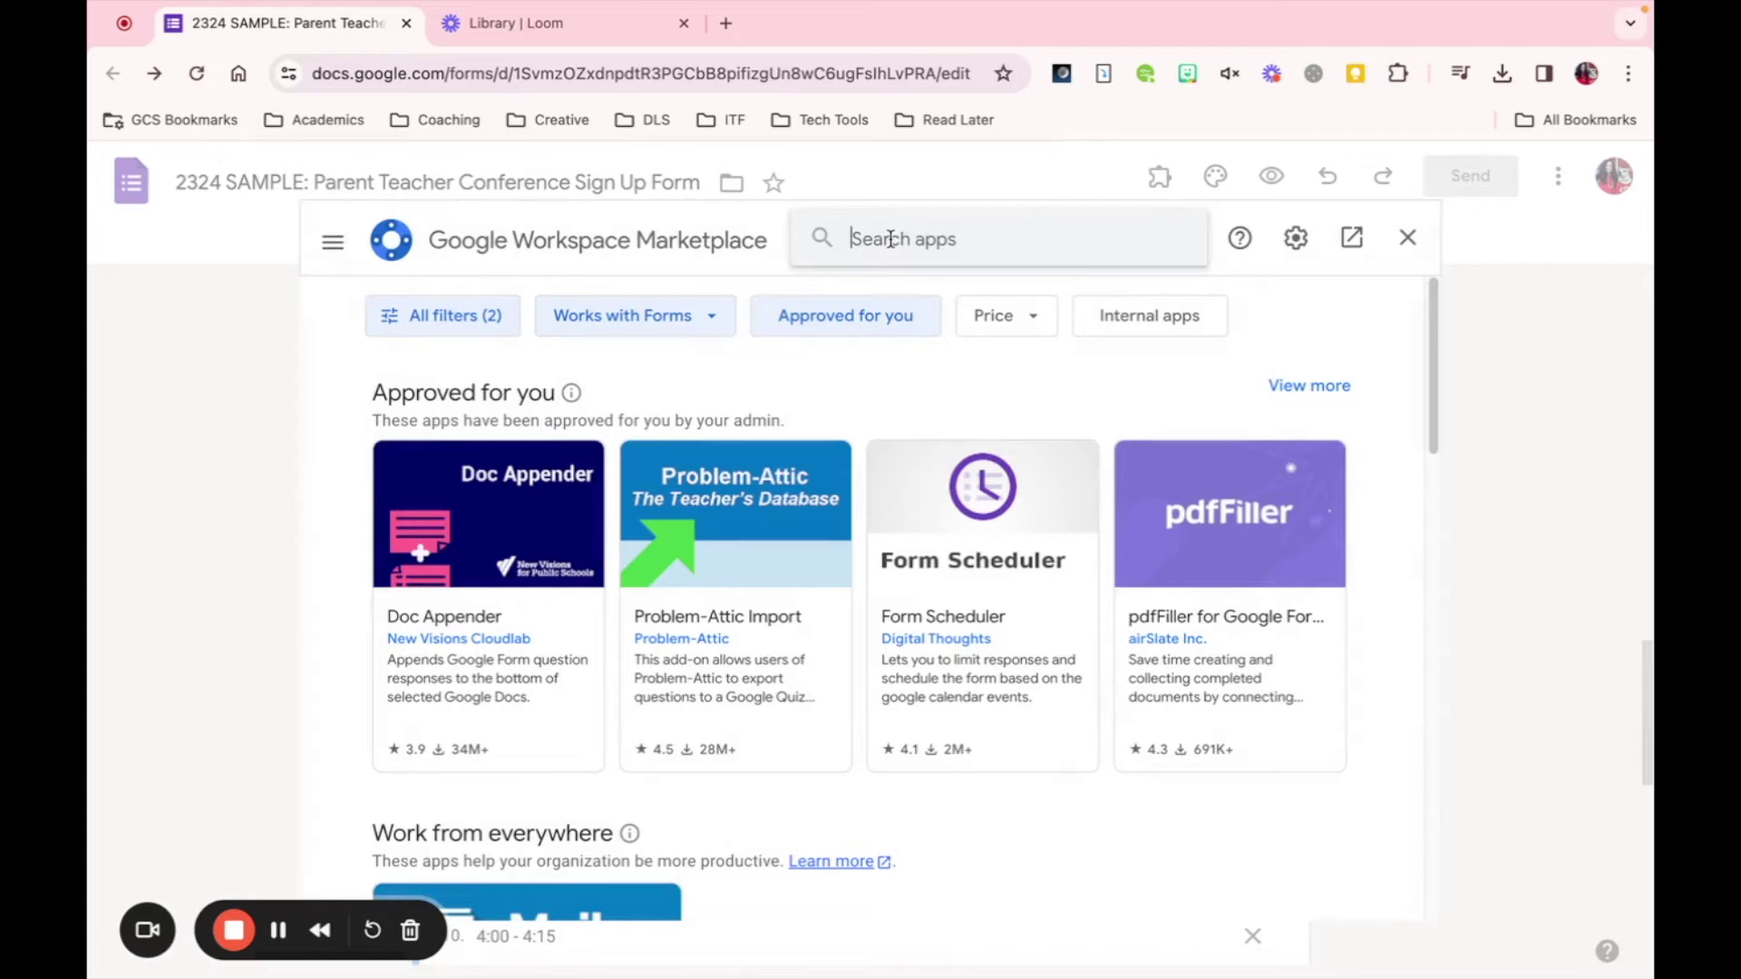
pyautogui.write('choice li')
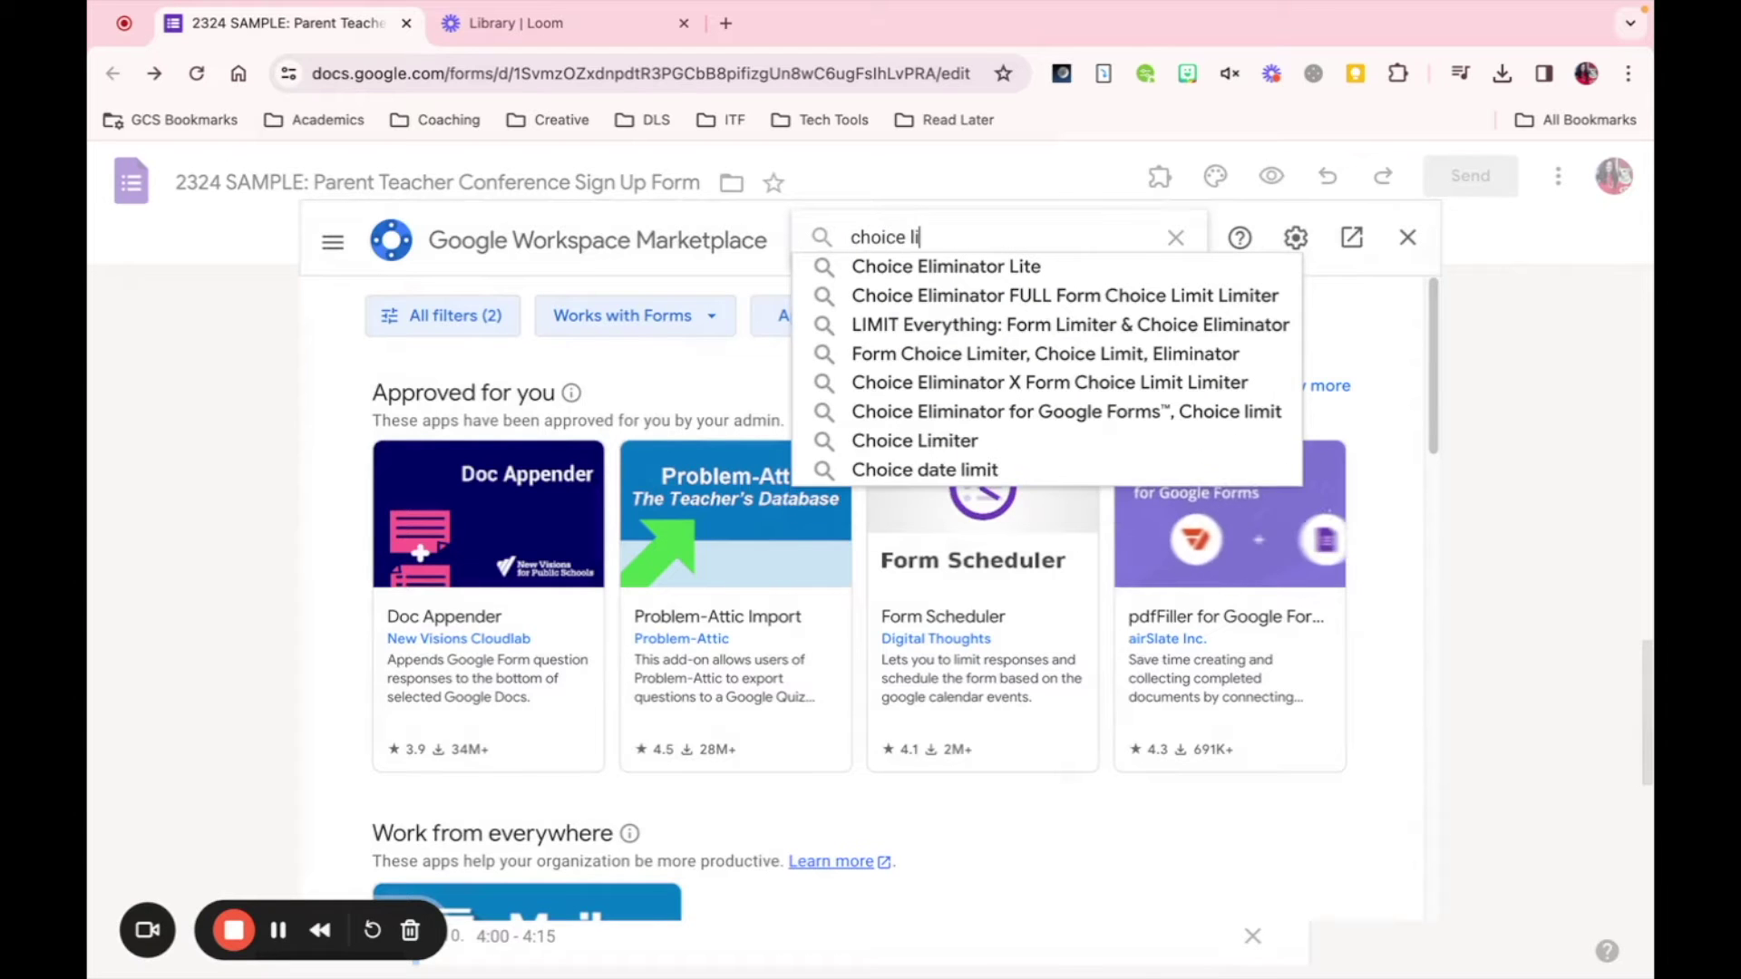
pyautogui.write('mit')
pyautogui.press('Return')
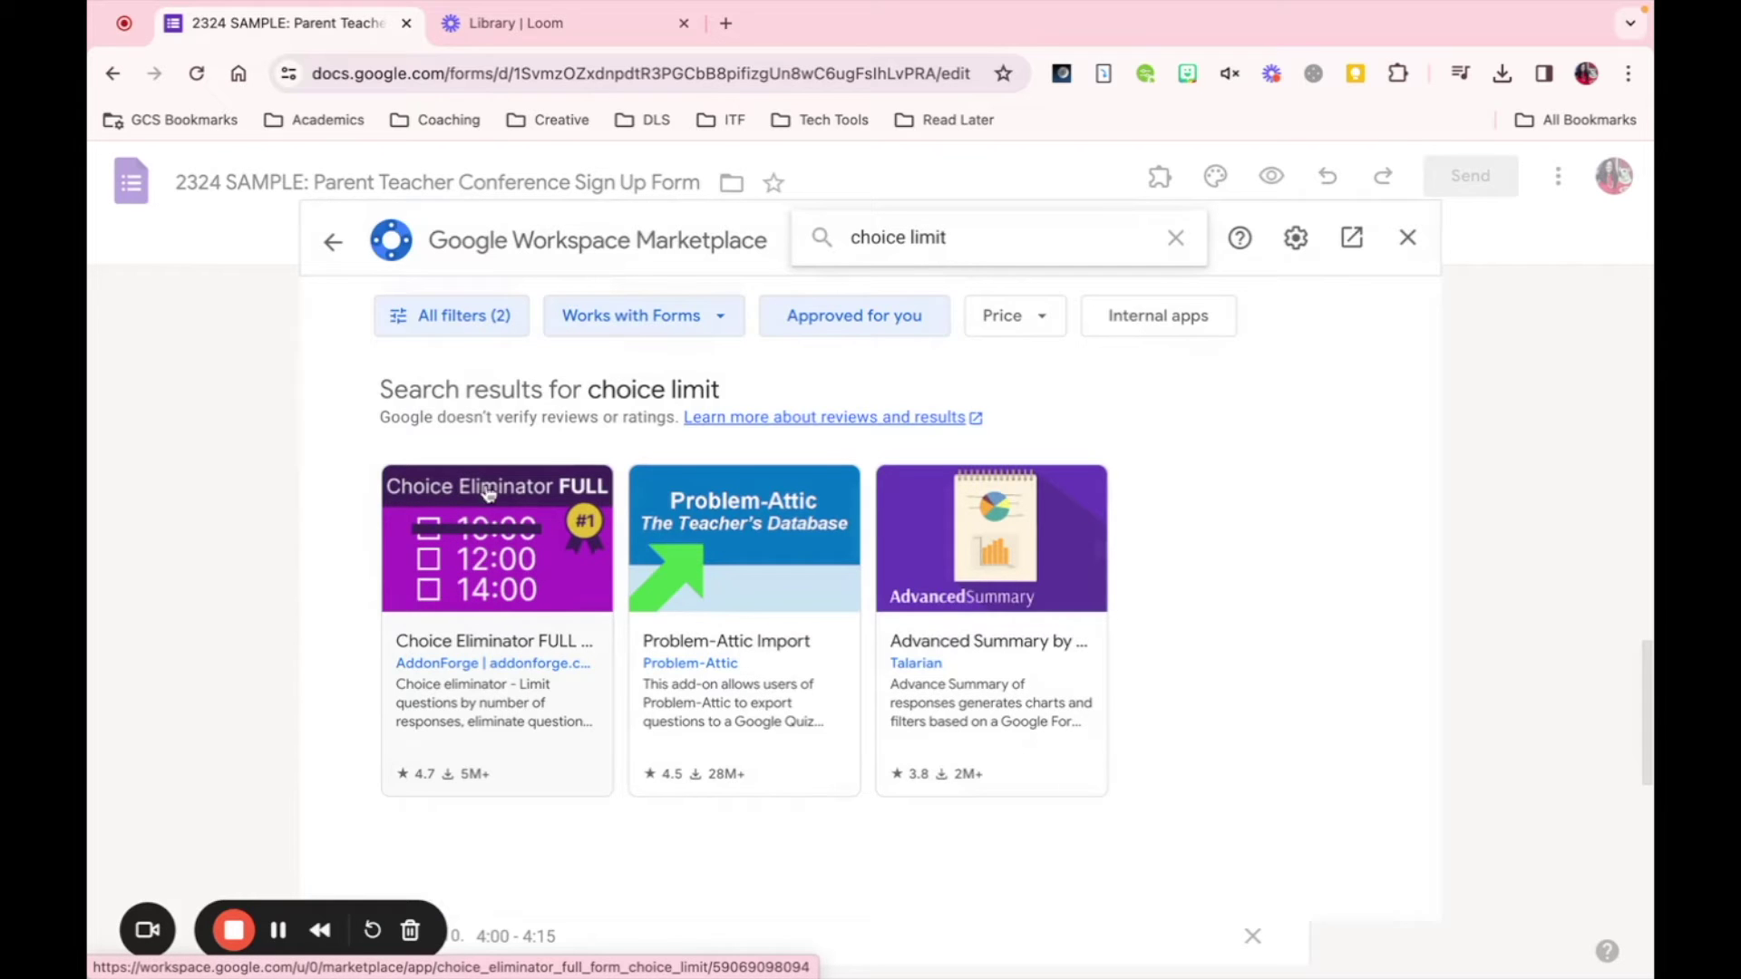
pyautogui.click(505, 550)
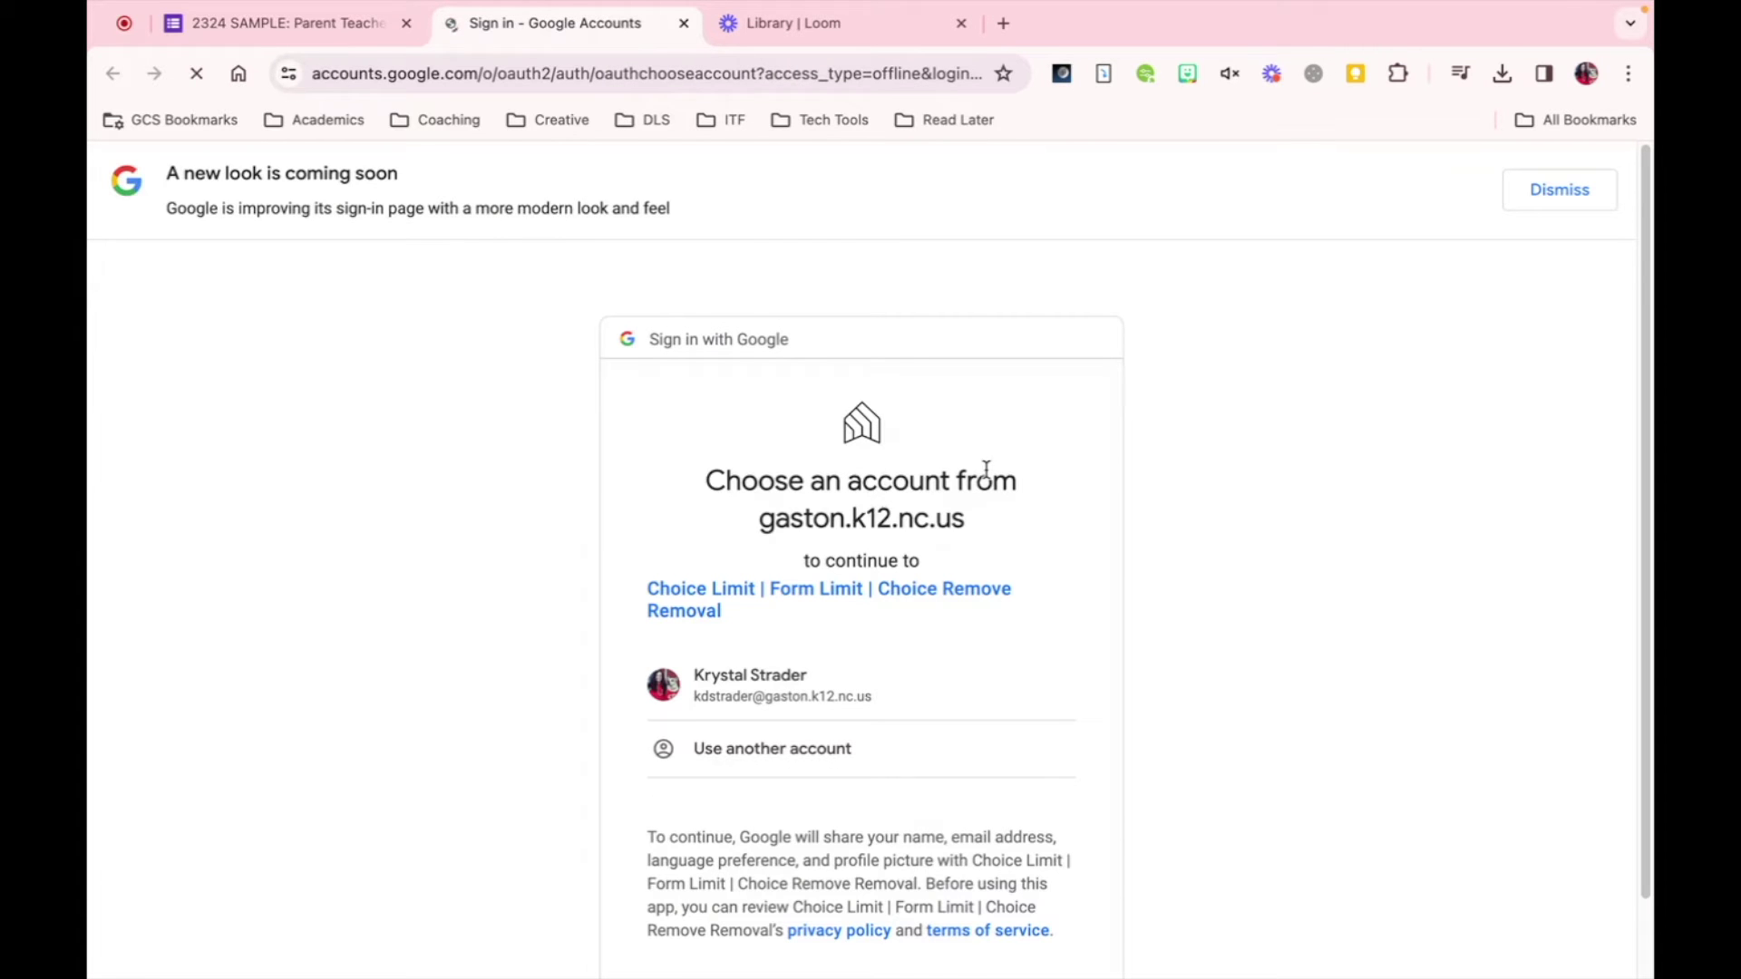
# - Sign in with the Google account and Allow Choice Eliminator to manage forms and spreadsheets
pyautogui.click(787, 696)
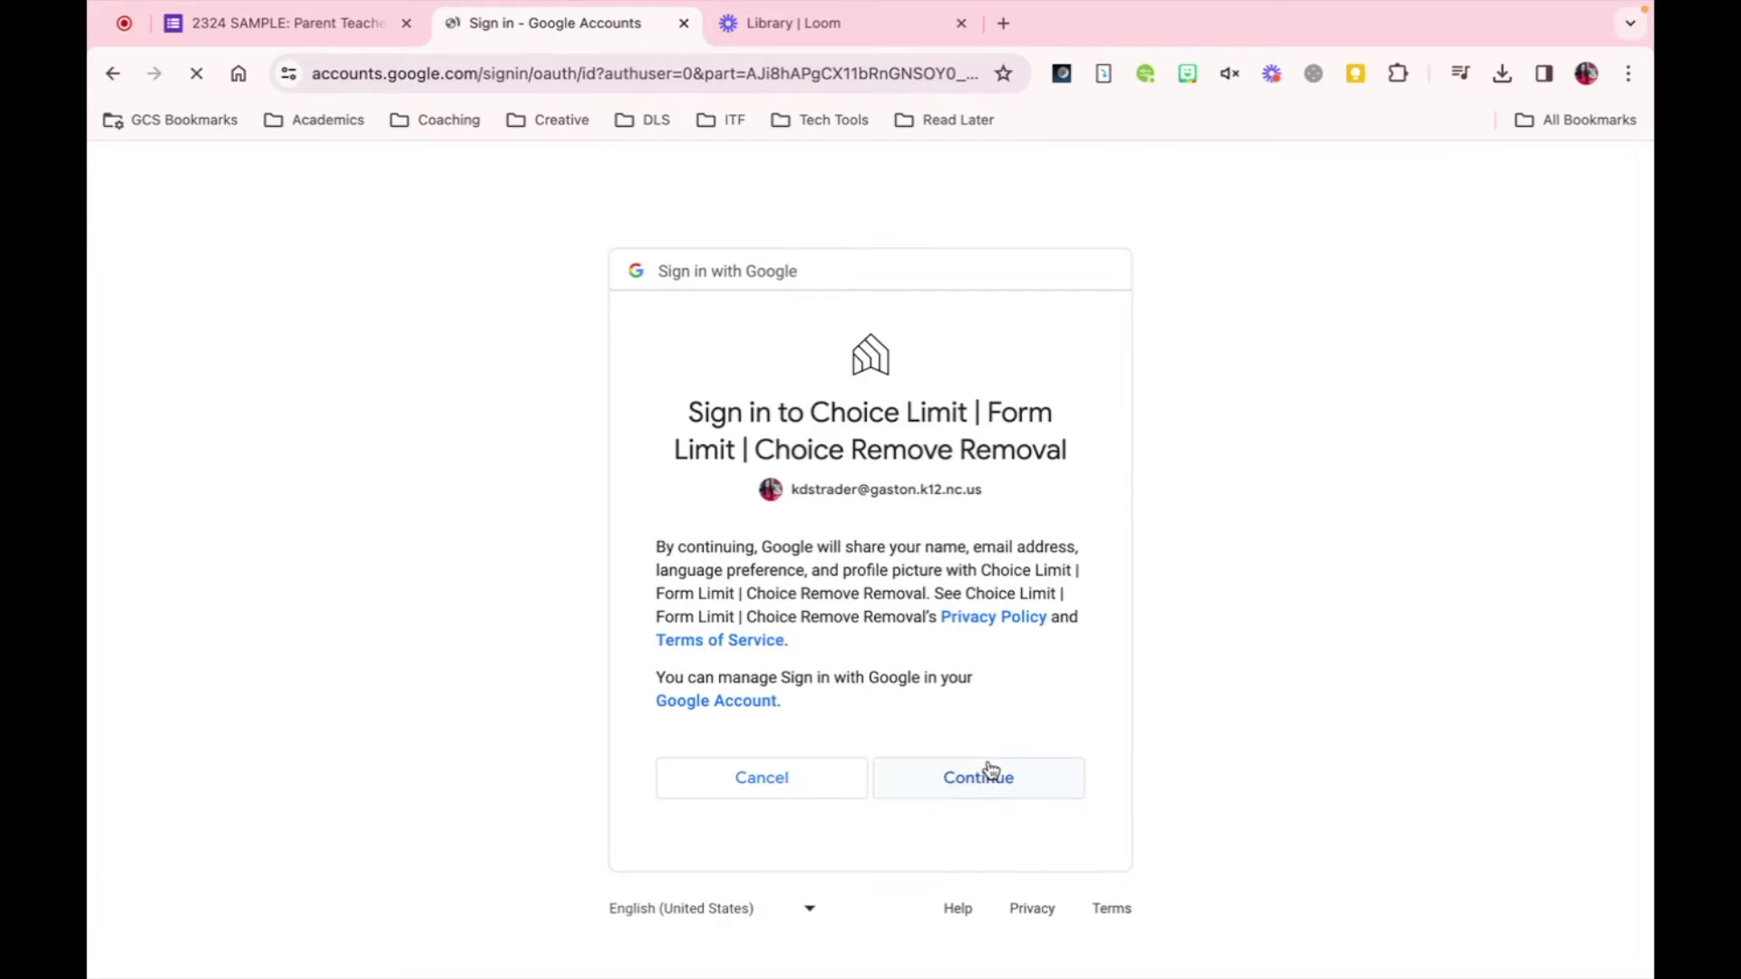
pyautogui.click(992, 778)
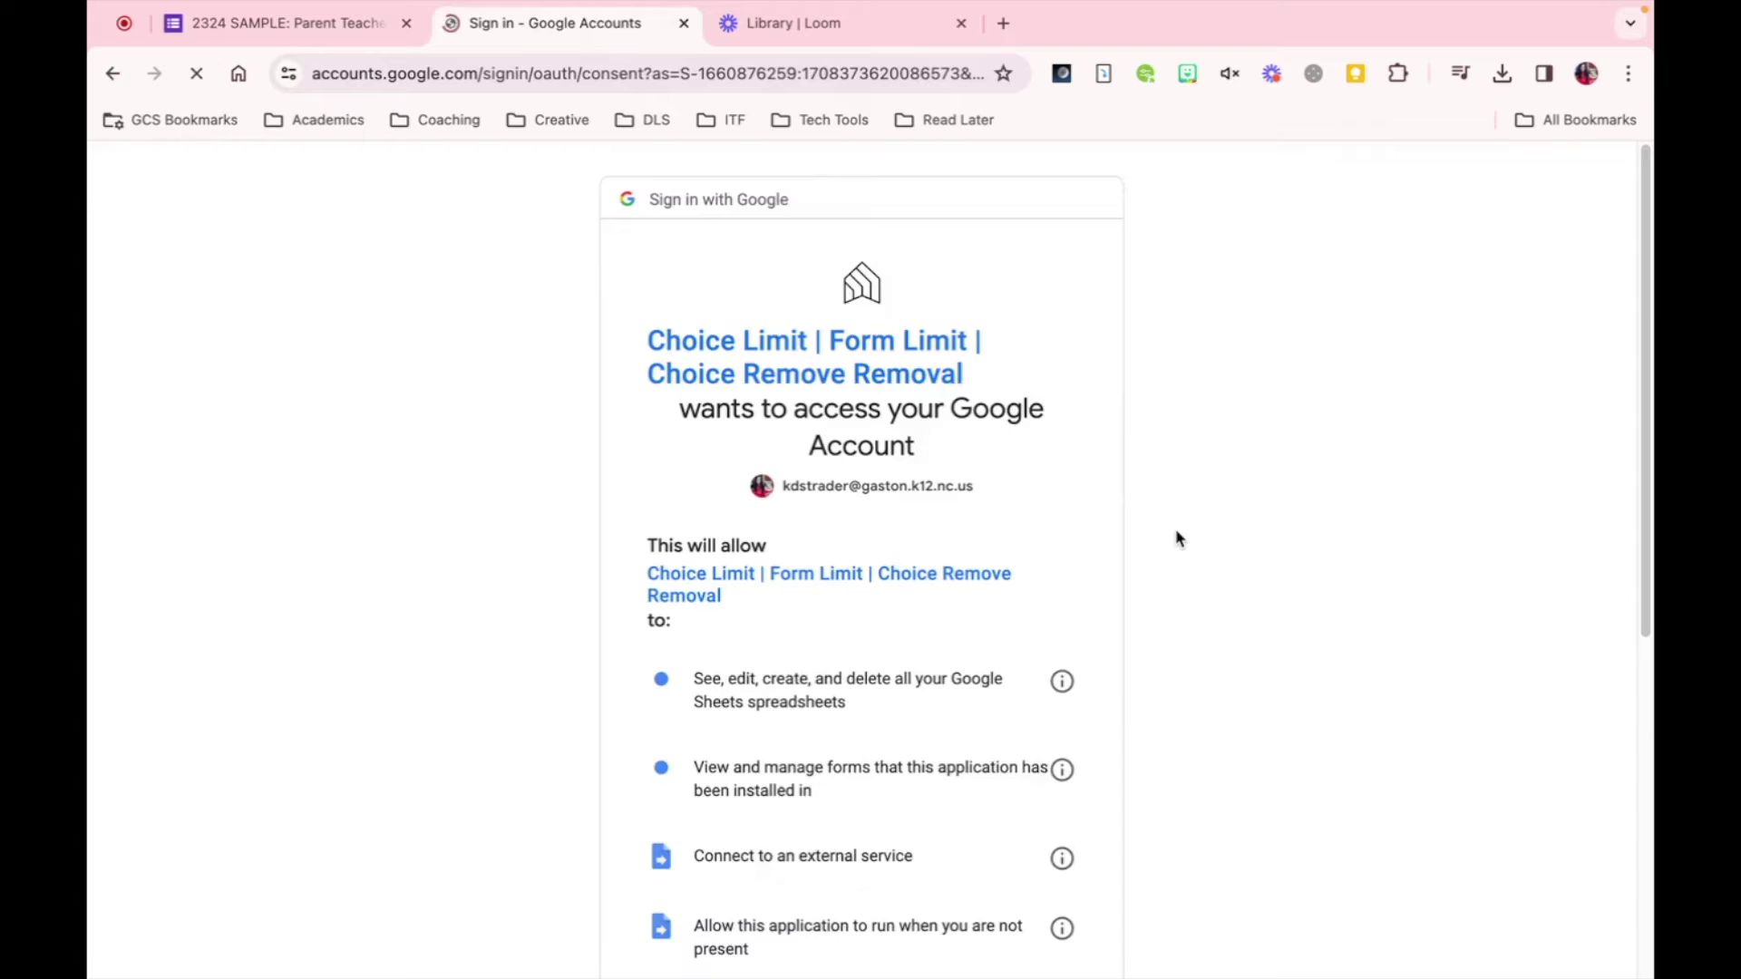
pyautogui.scroll(-4, 1177, 513)
pyautogui.scroll(-3, 1177, 510)
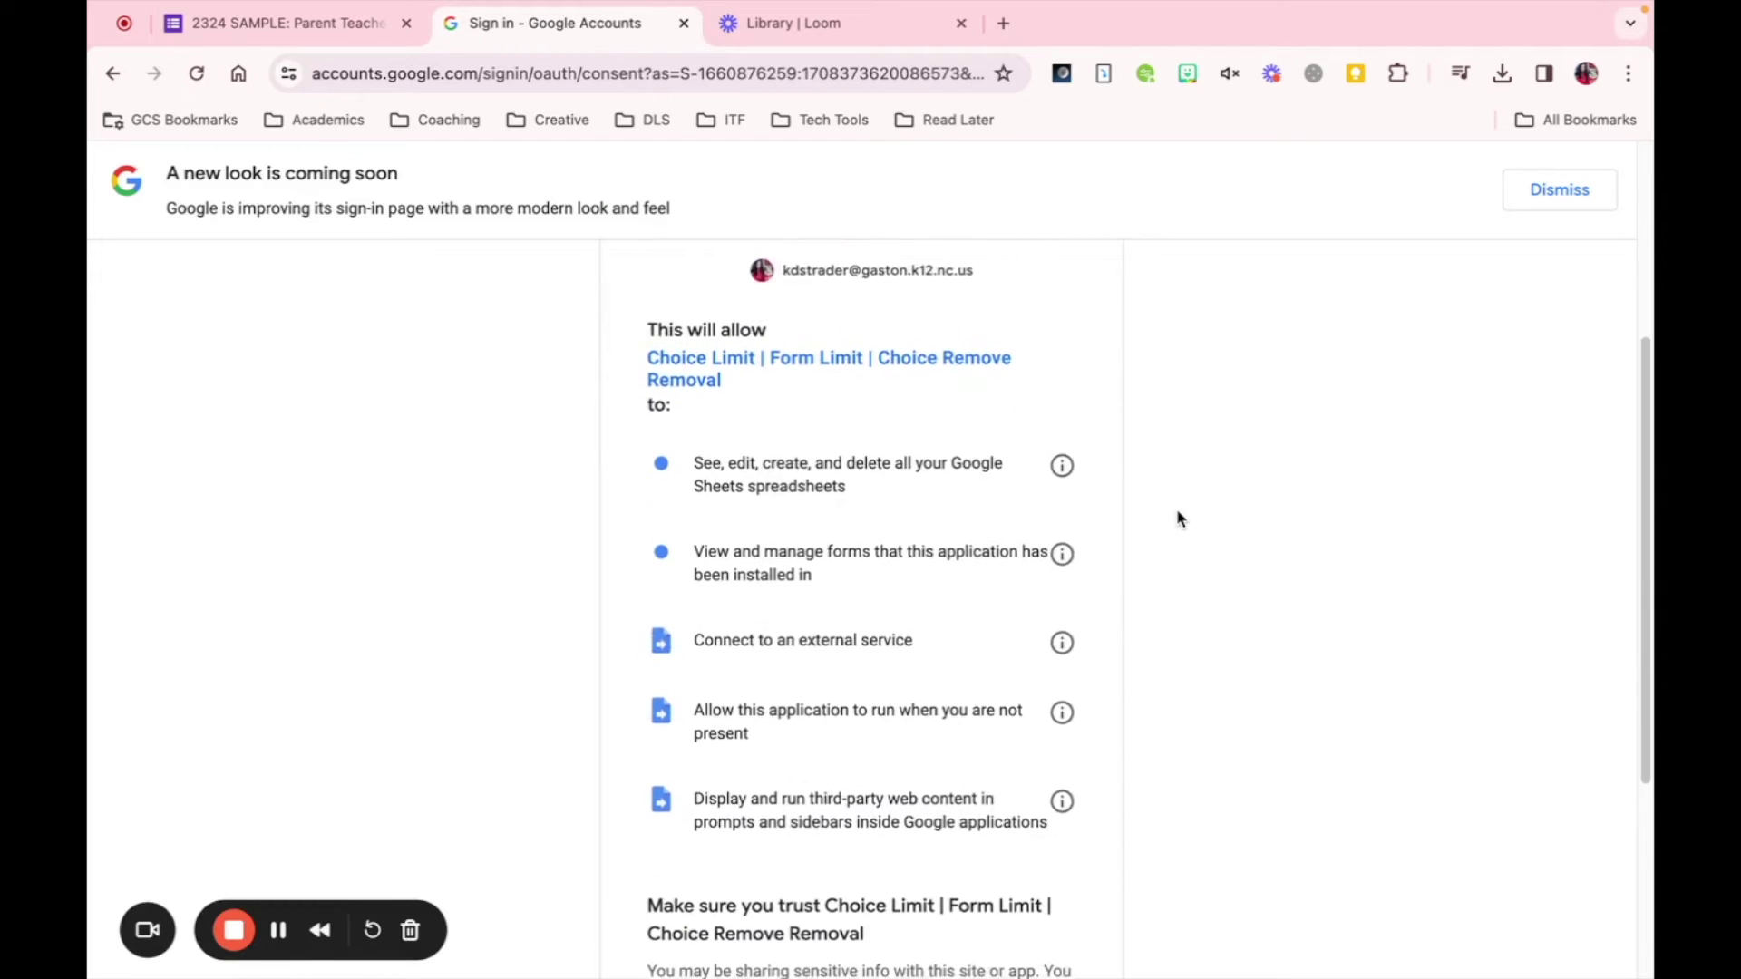
pyautogui.scroll(-2, 1177, 509)
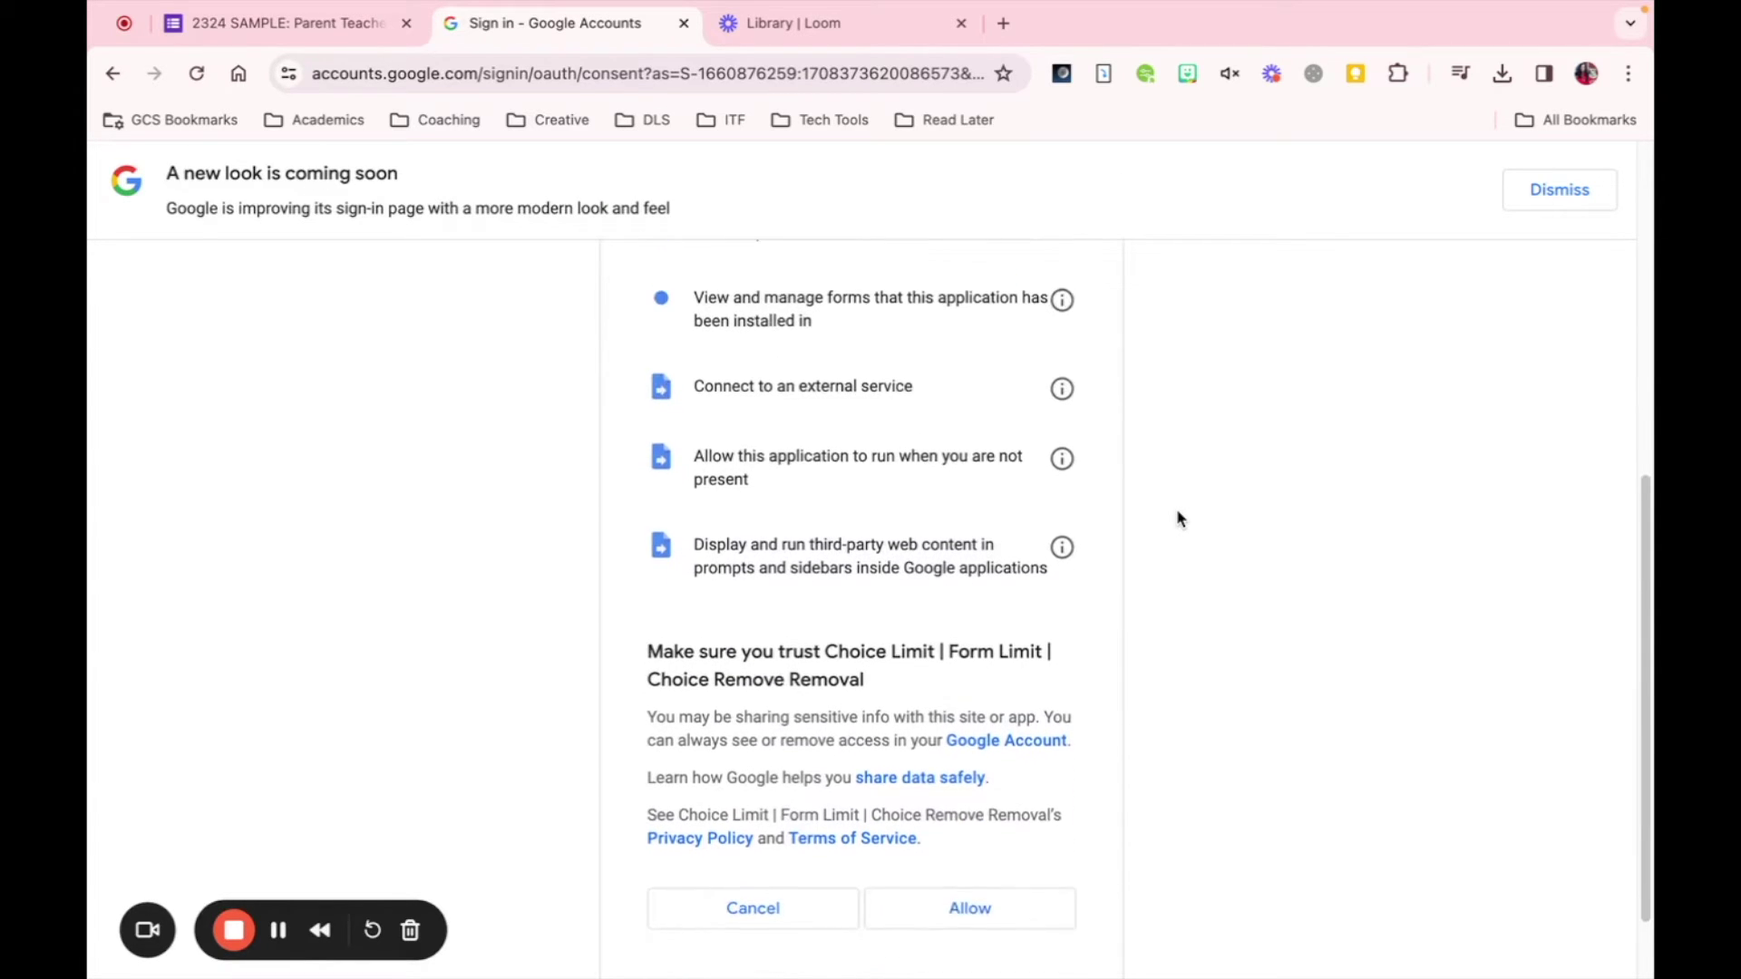
pyautogui.click(965, 859)
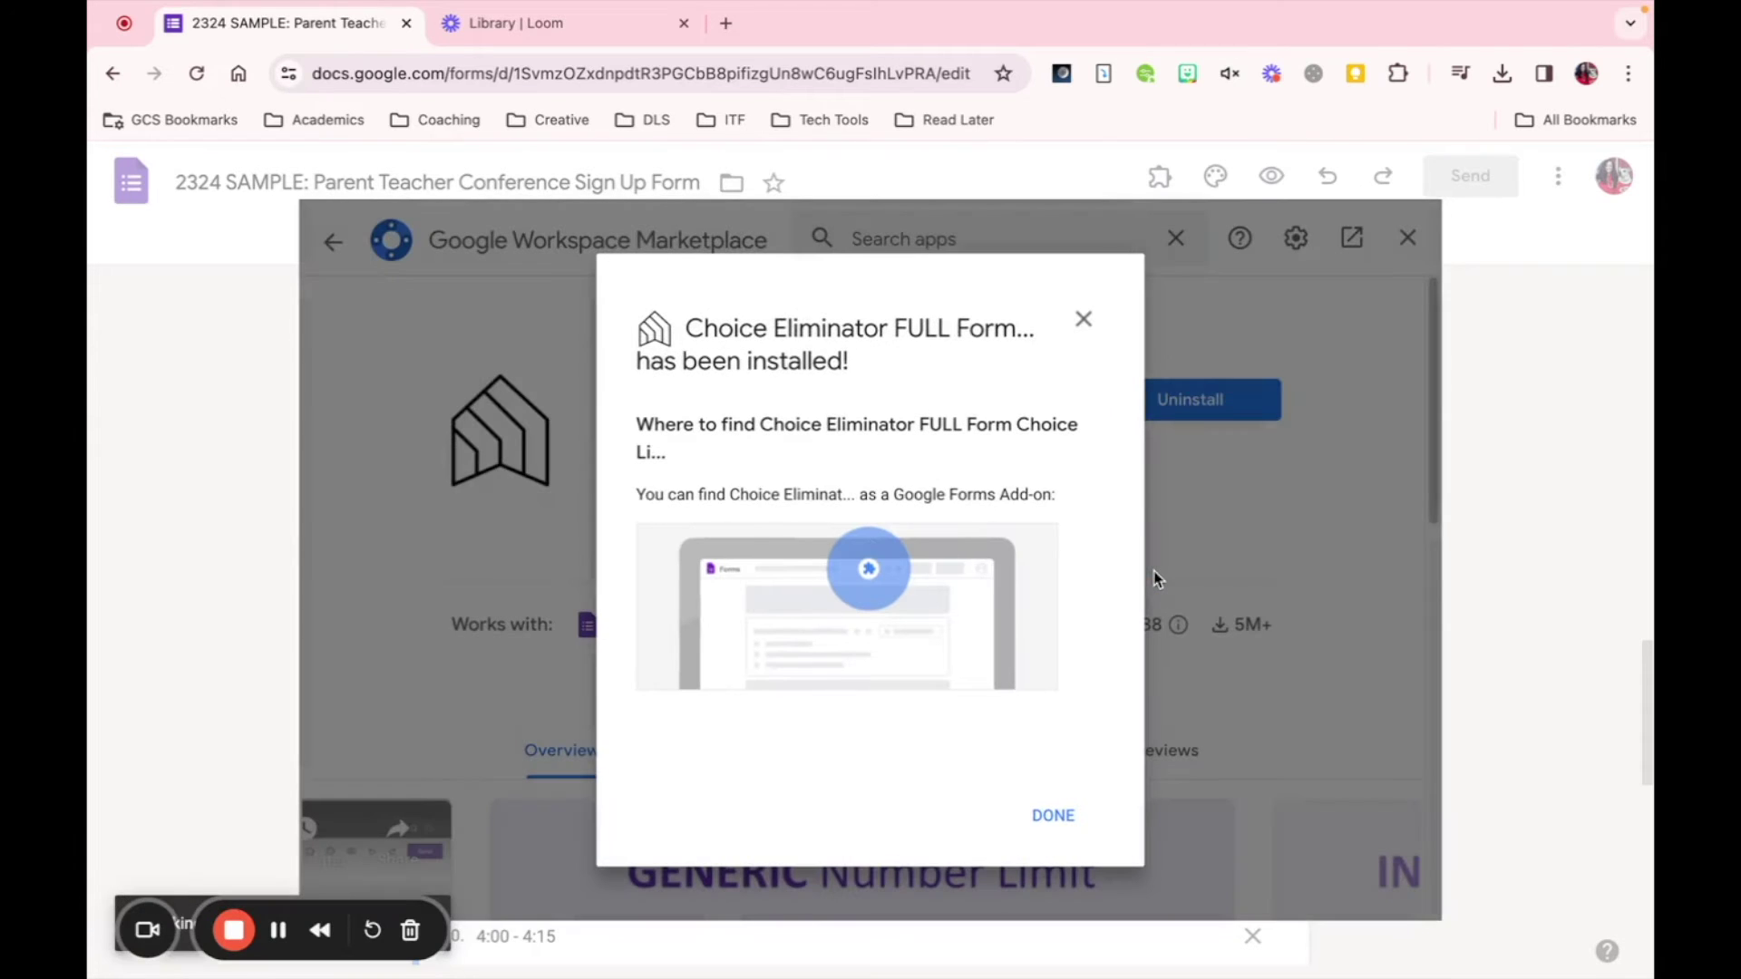
# - Dismiss the installed confirmation and close the Workspace Marketplace window
pyautogui.click(1051, 807)
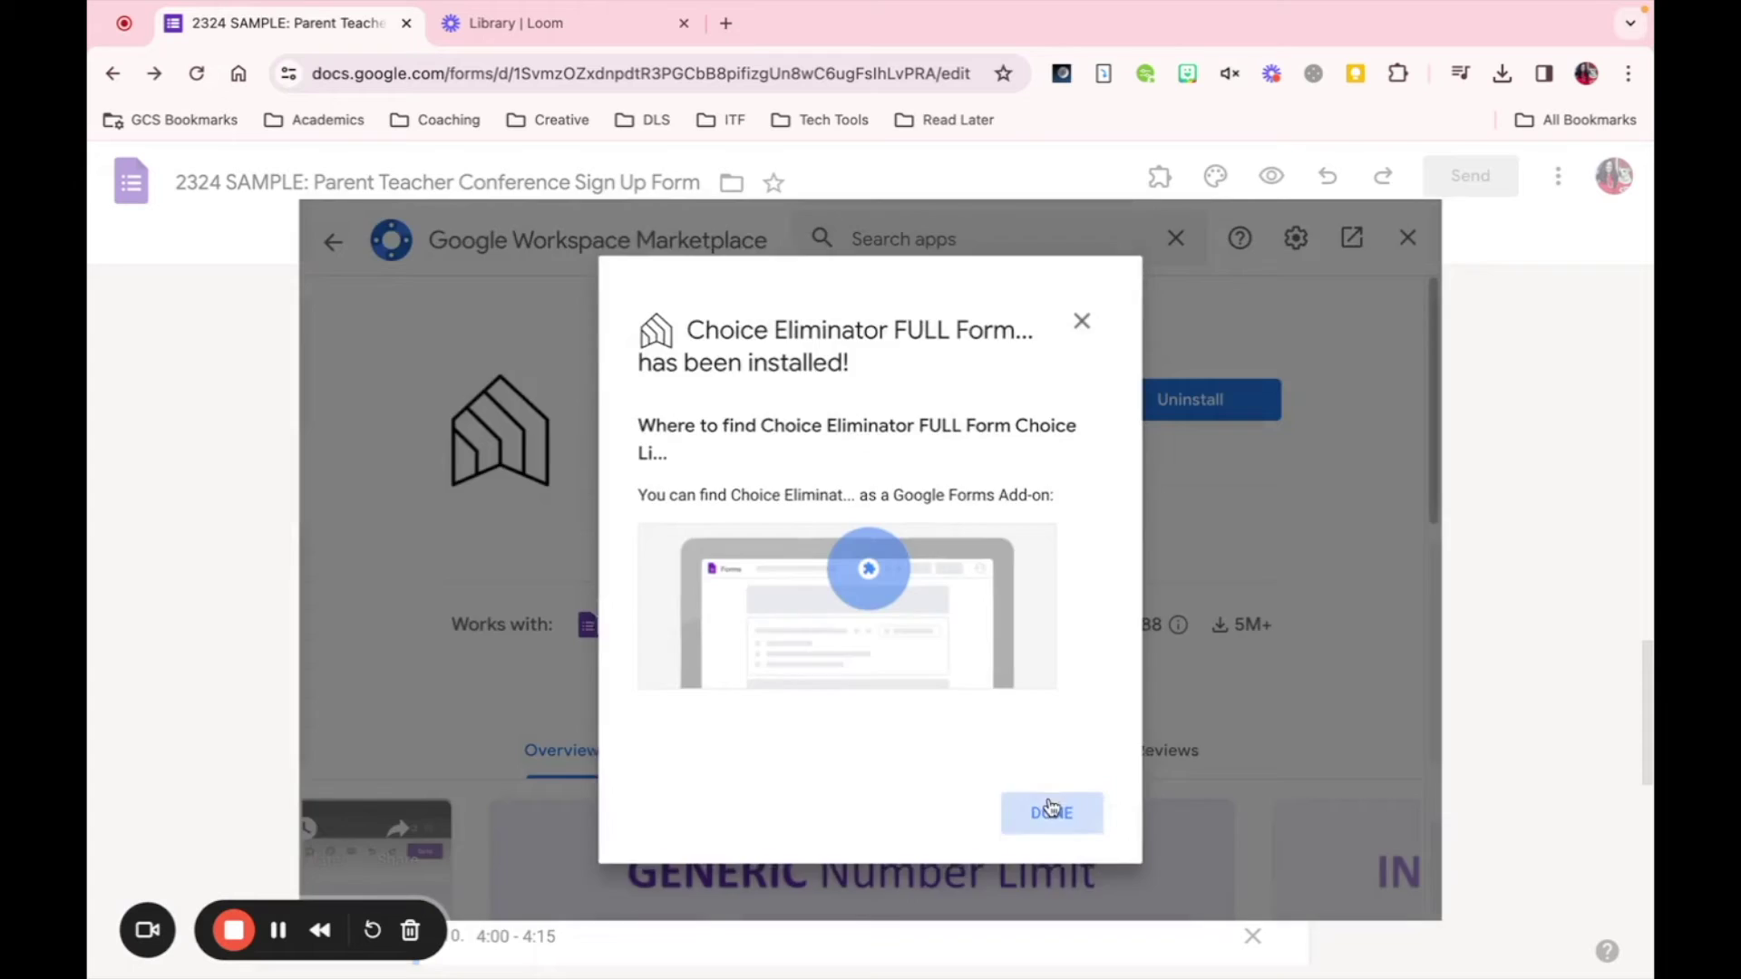
pyautogui.click(1407, 237)
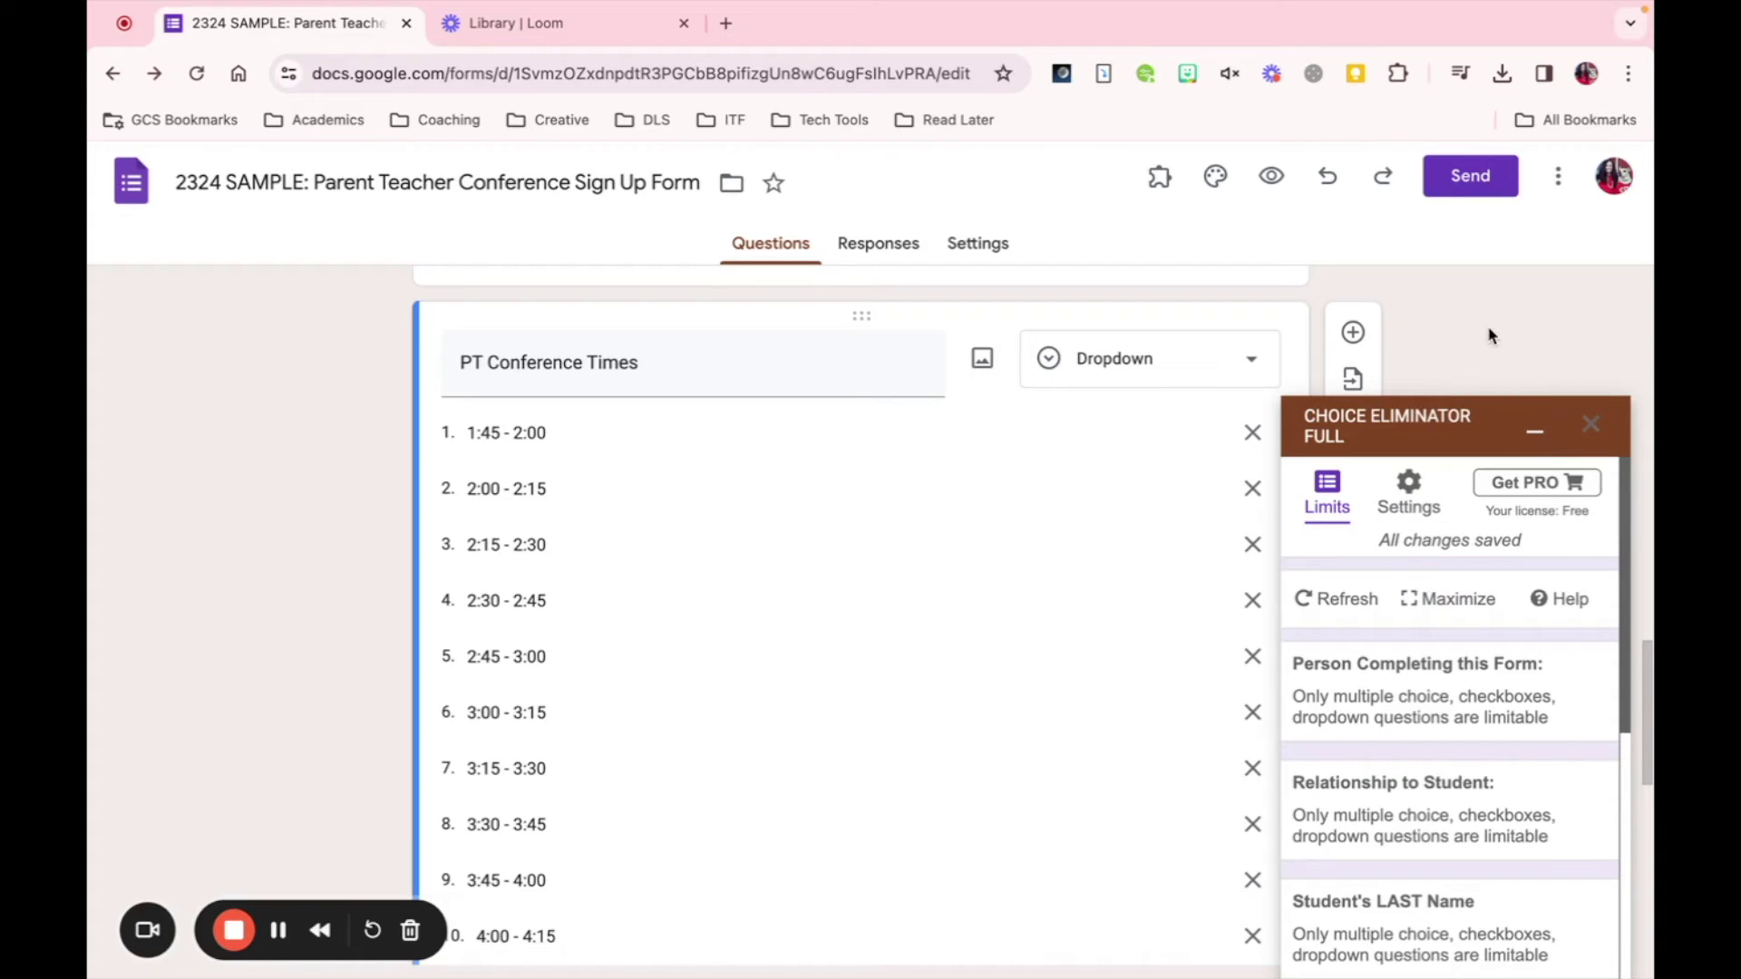
pyautogui.click(1162, 186)
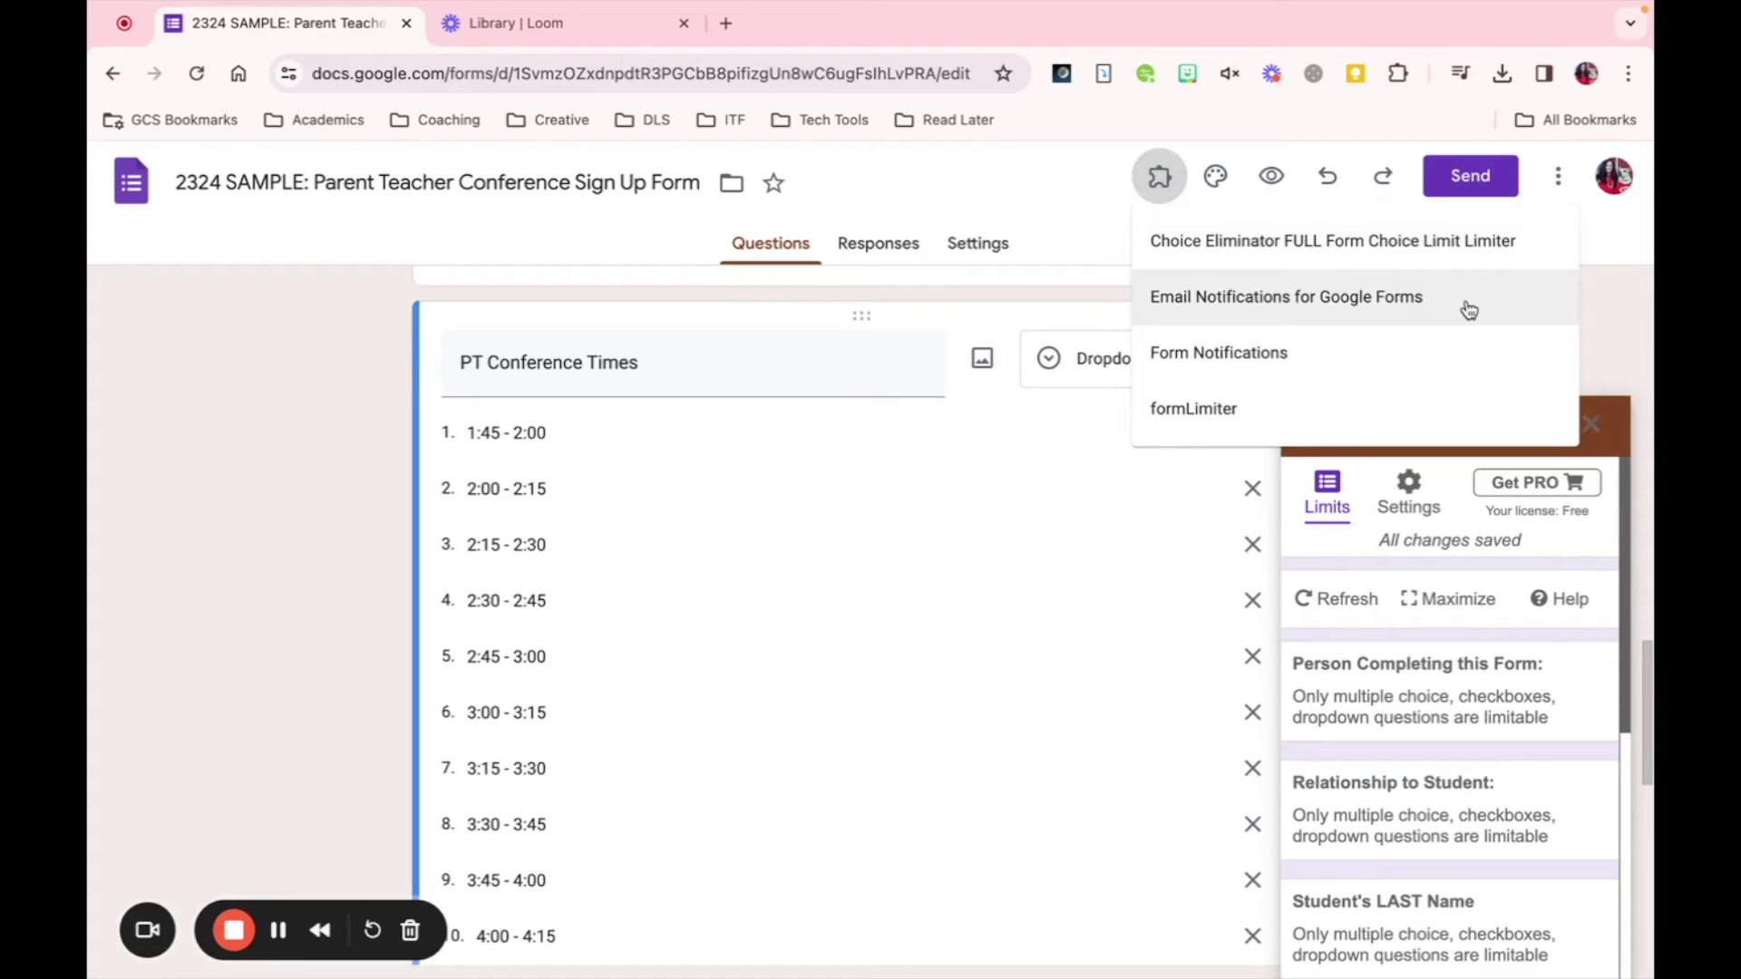
pyautogui.click(1599, 317)
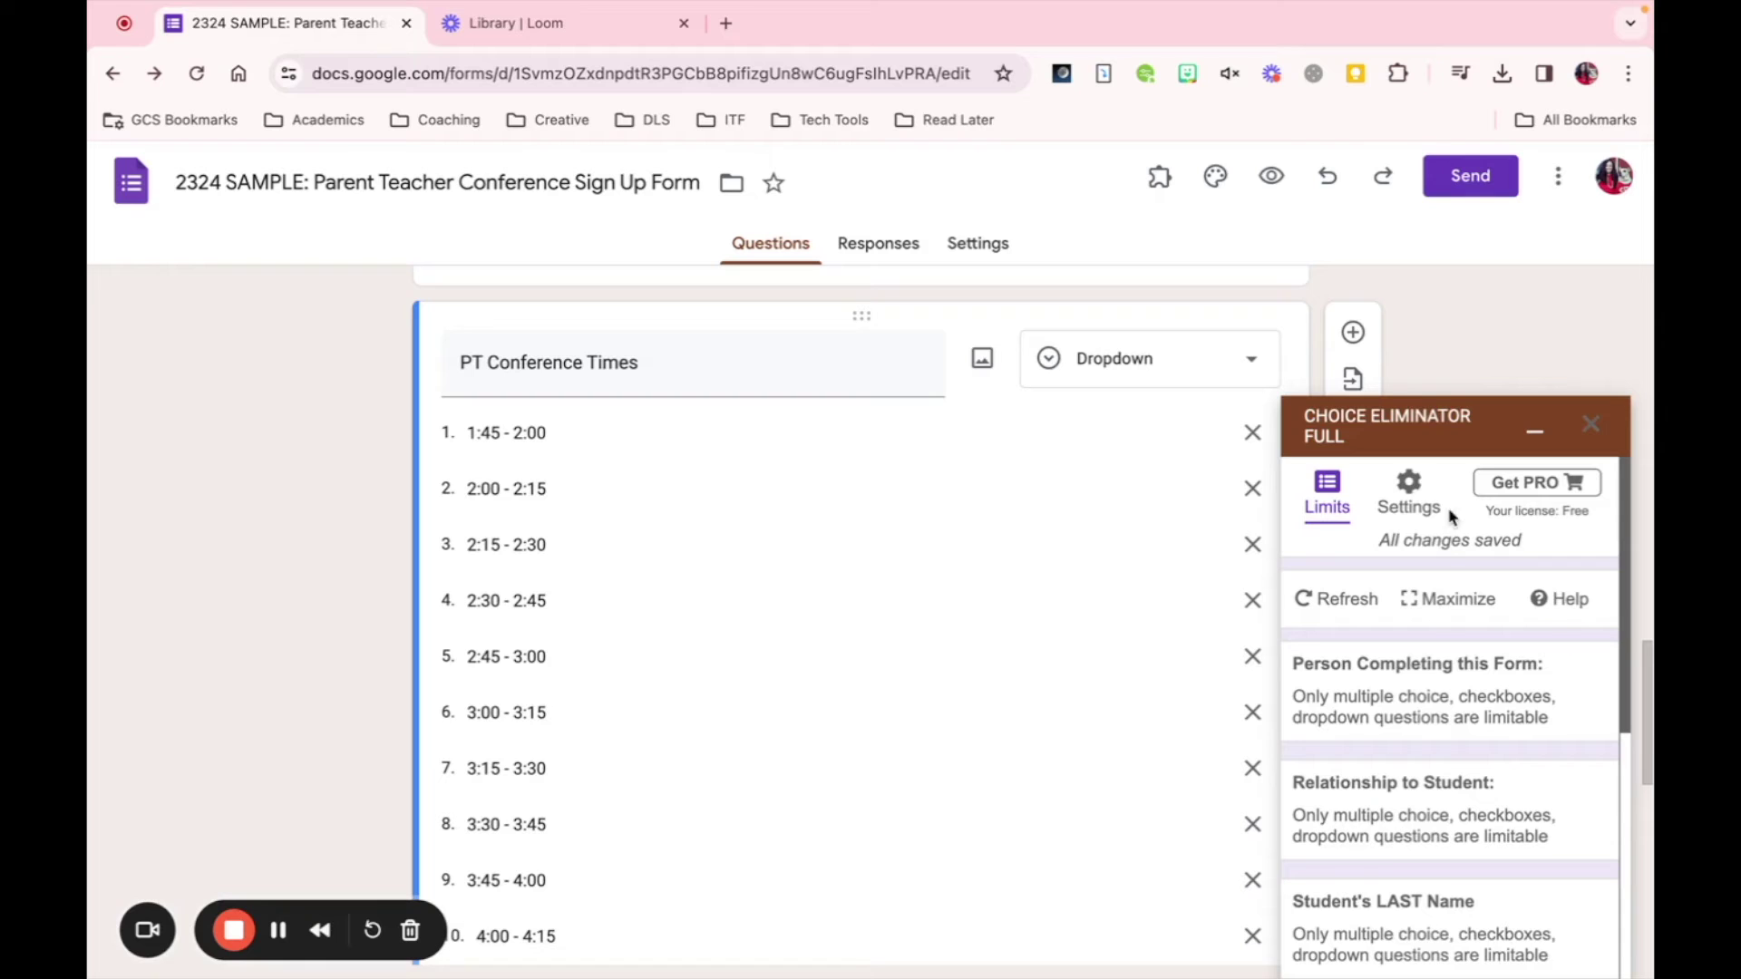
pyautogui.scroll(-3, 1413, 714)
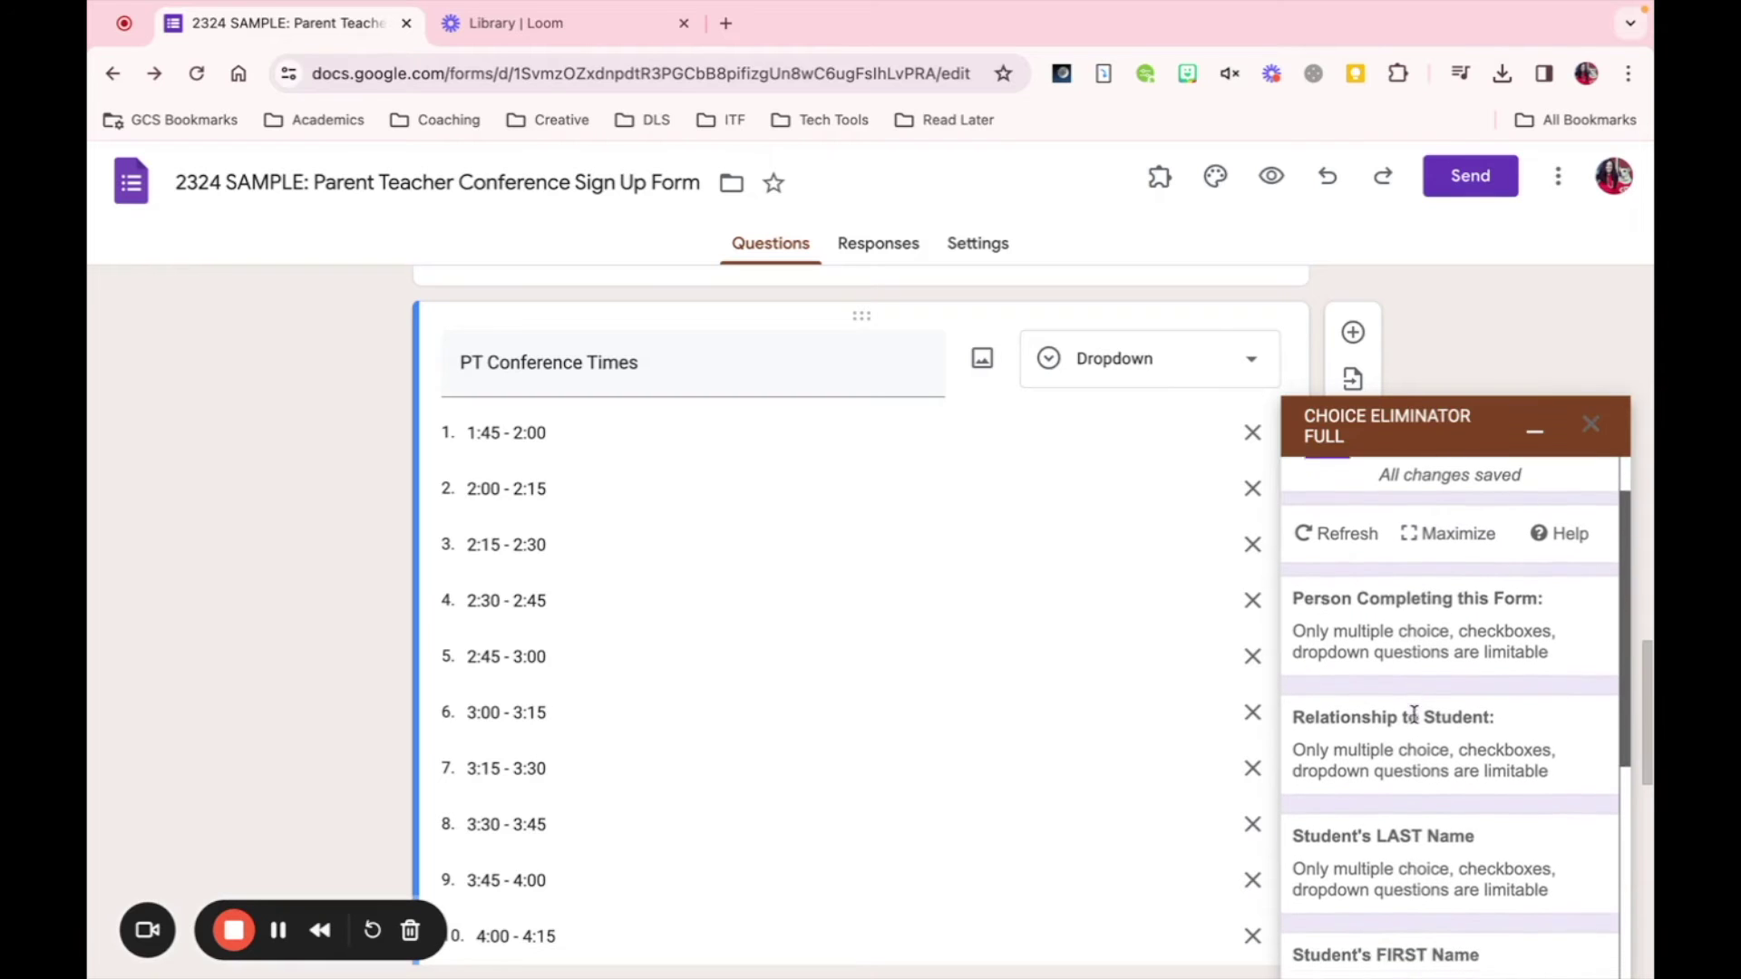
pyautogui.scroll(-4, 1413, 714)
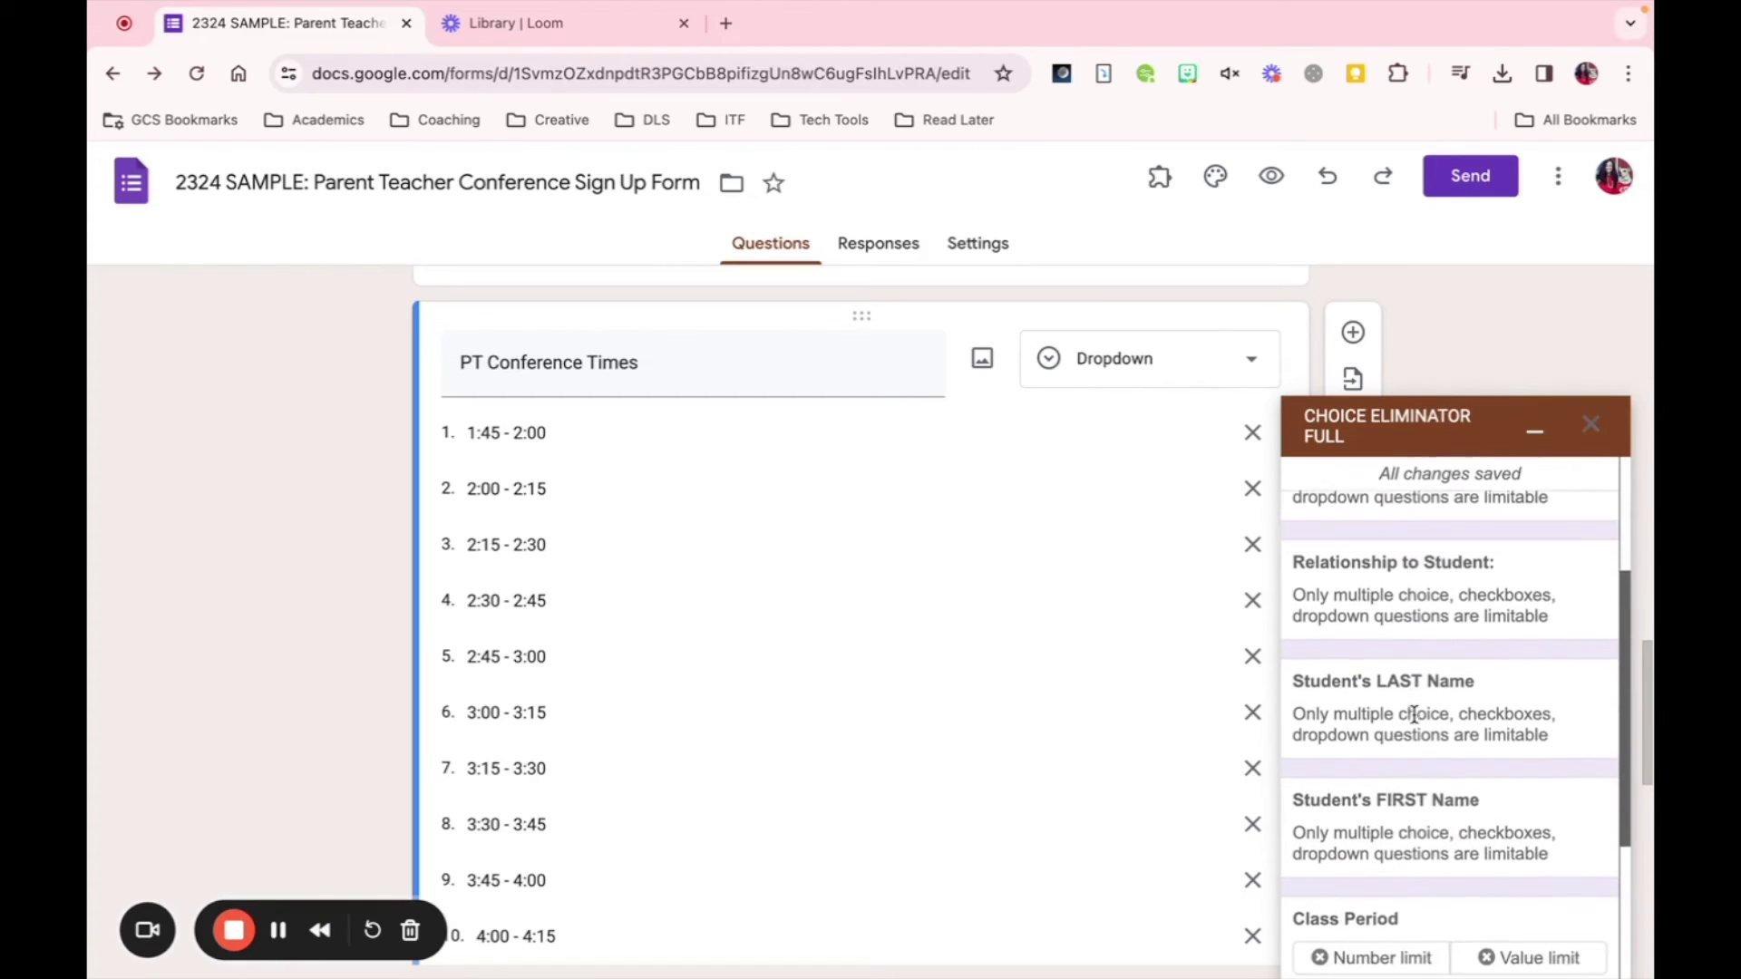
pyautogui.scroll(7, 1413, 714)
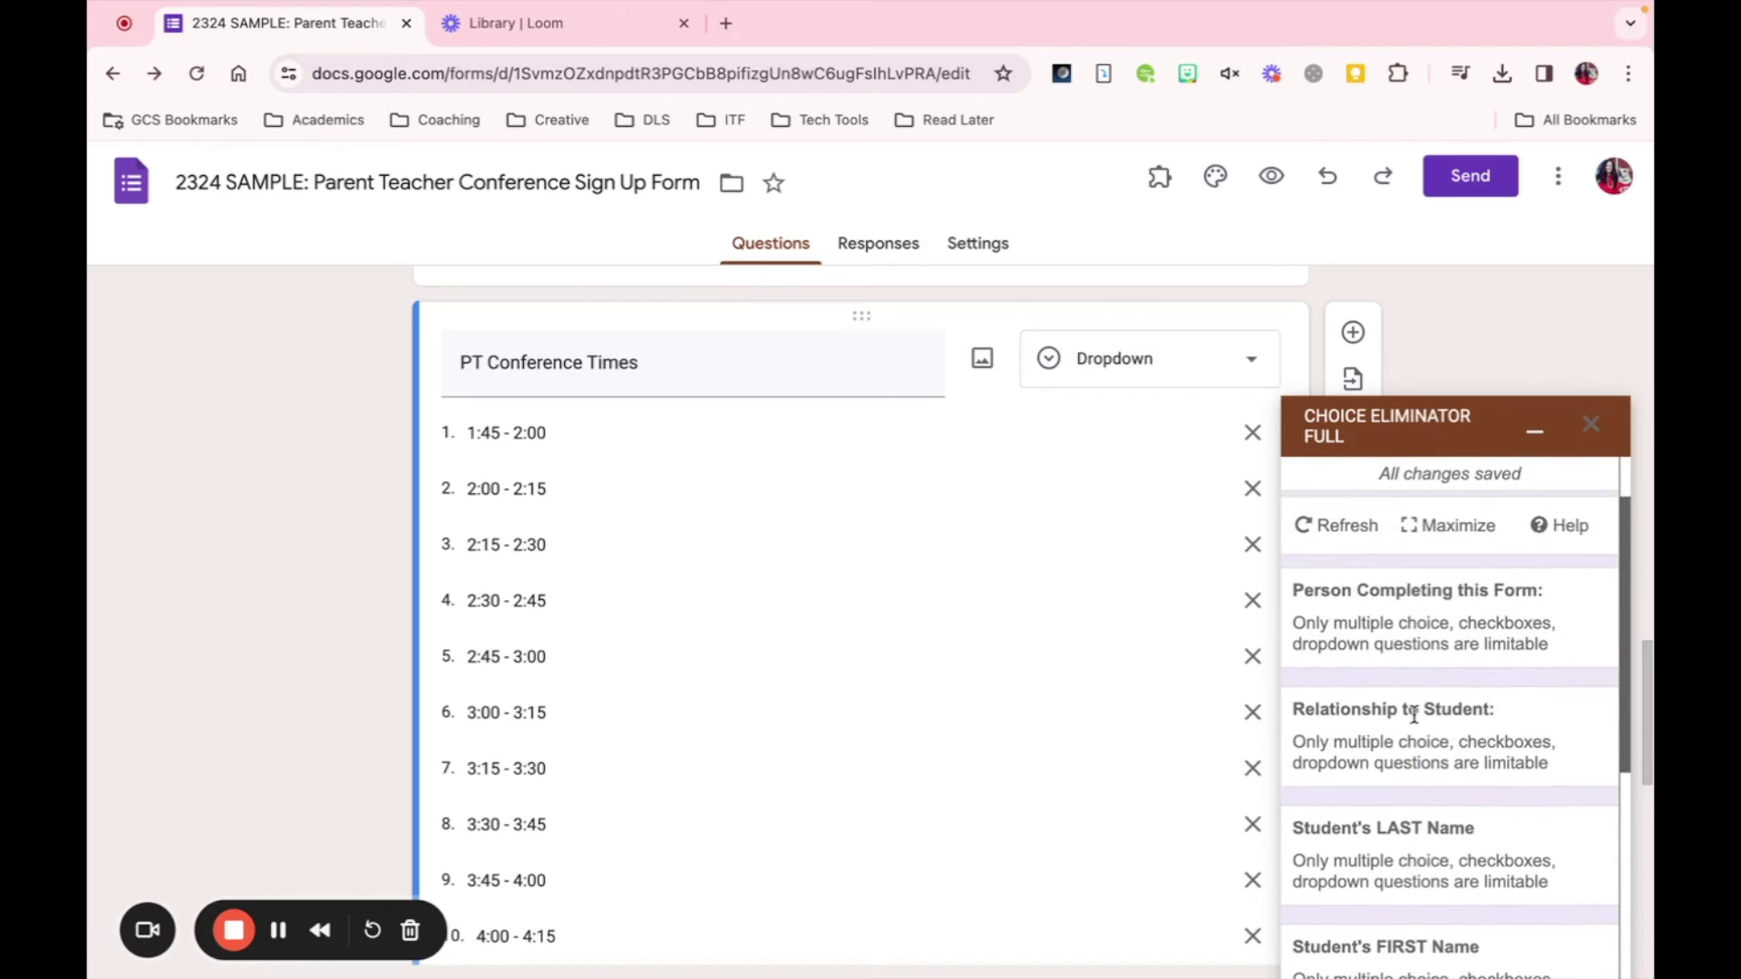
pyautogui.scroll(-8, 1413, 715)
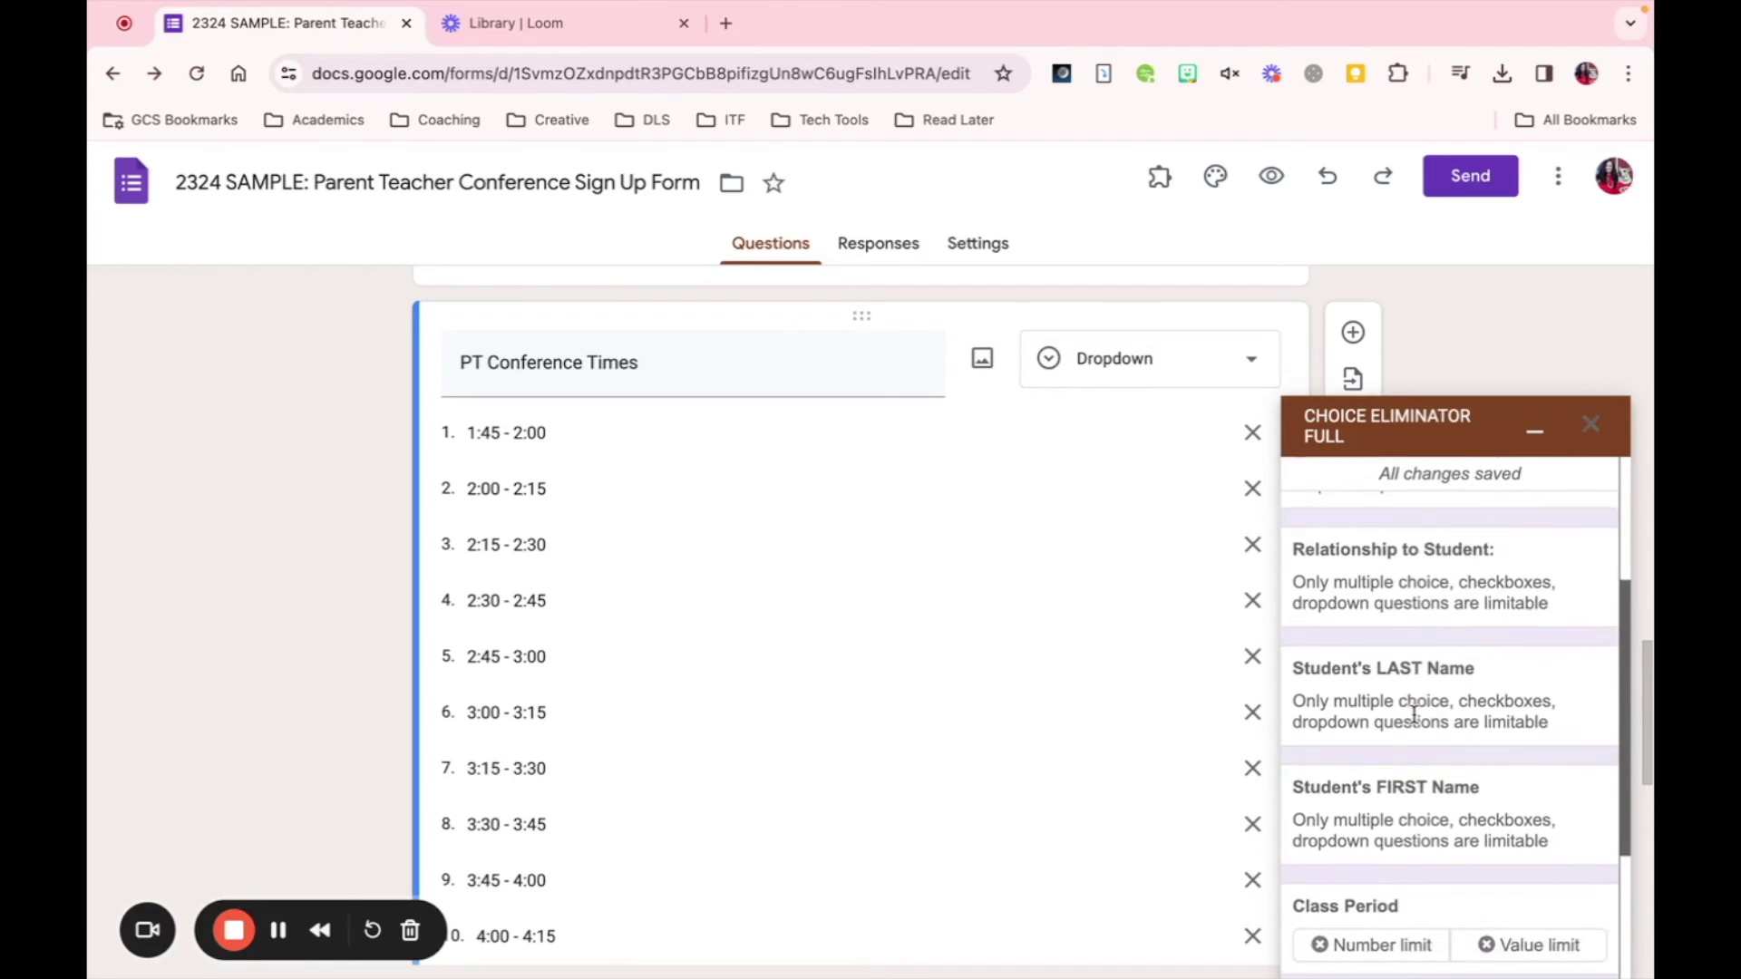
pyautogui.scroll(-2, 1414, 714)
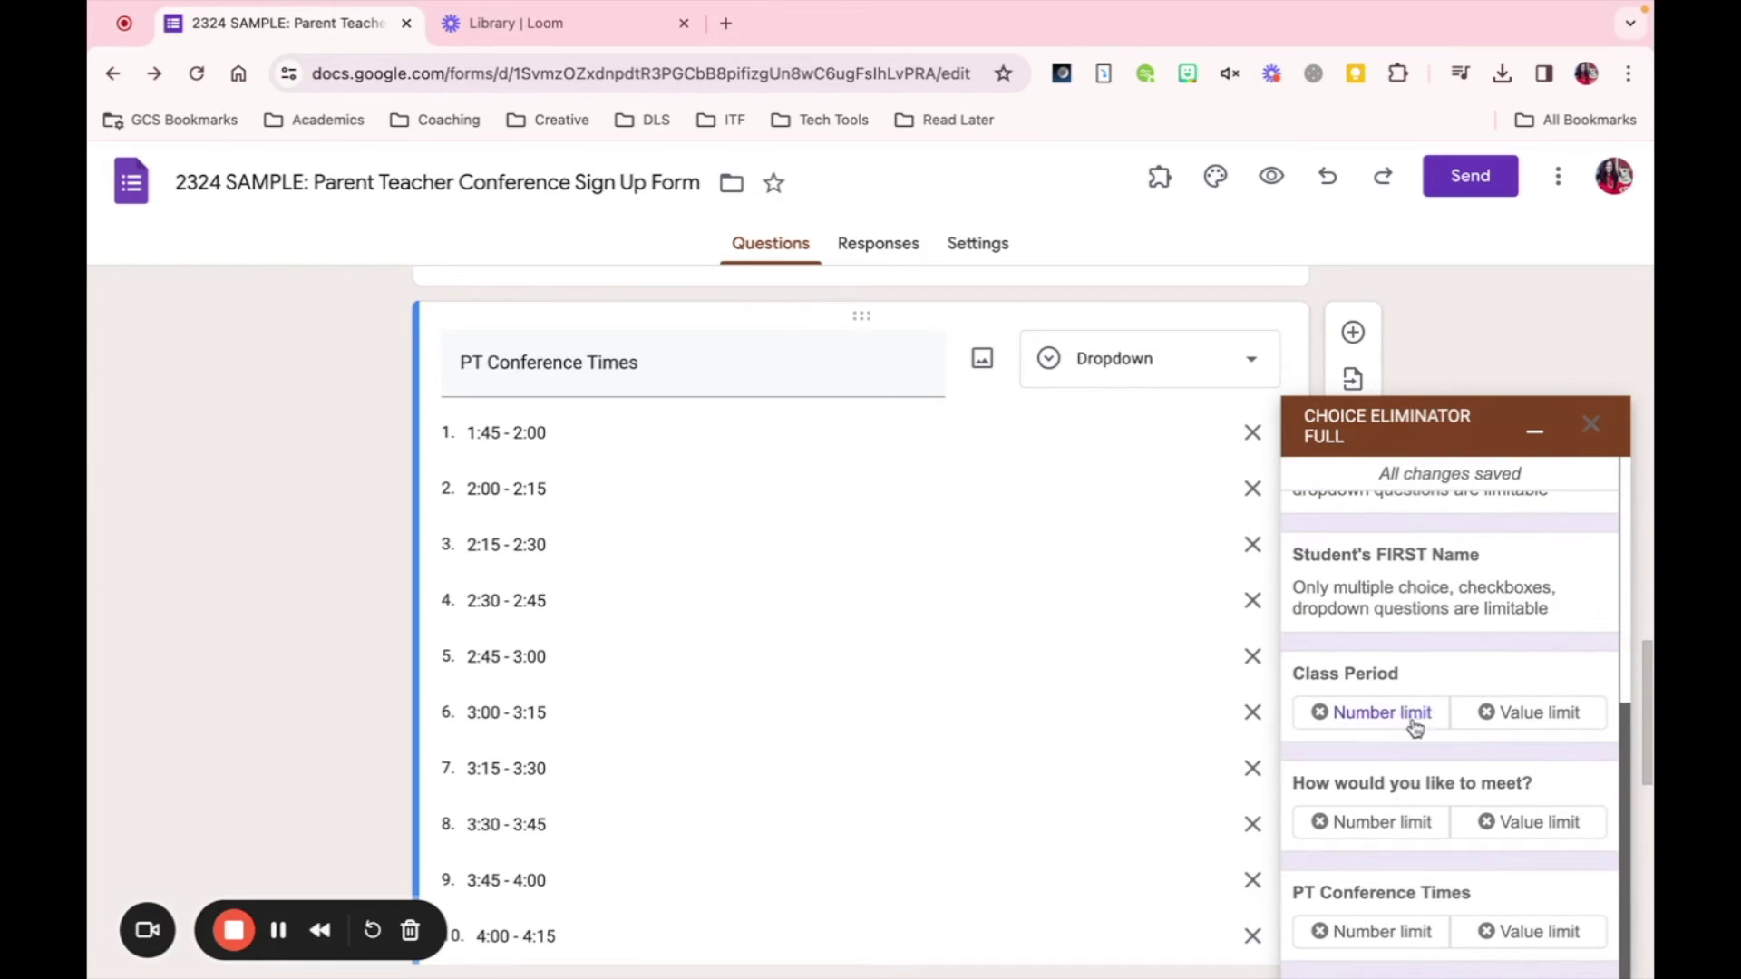
# - Enable Number limit for PT Conference Times and review its slot table
pyautogui.click(1359, 933)
pyautogui.scroll(-4, 1430, 761)
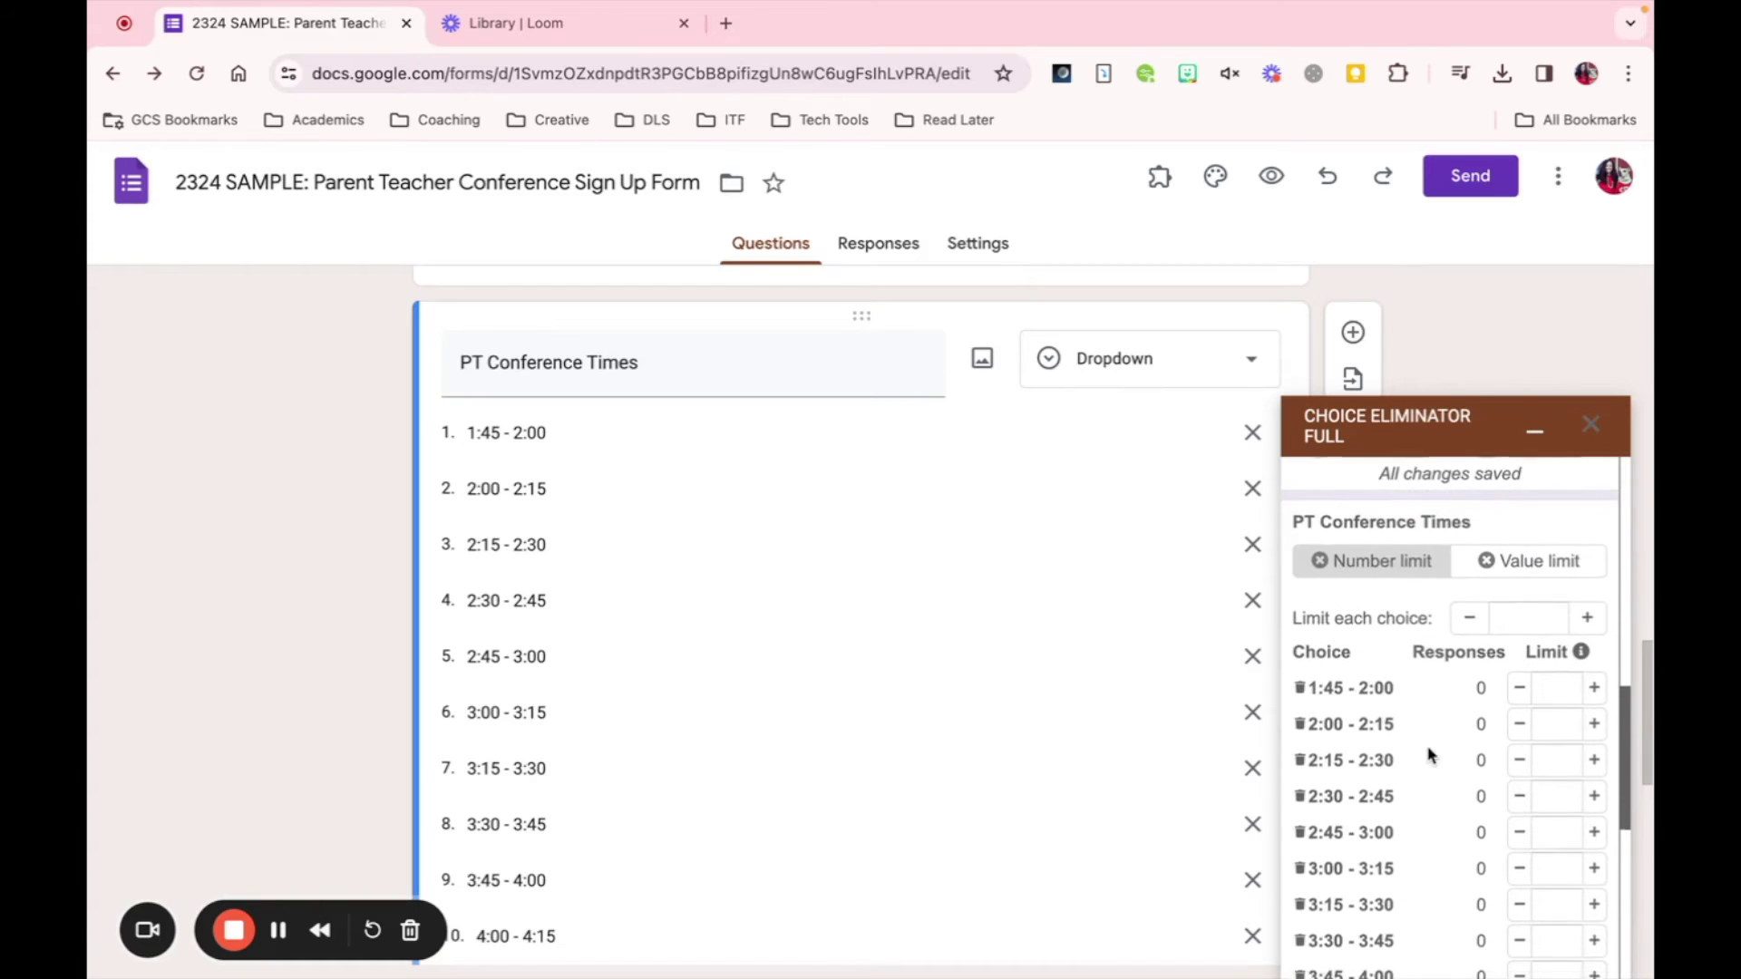
pyautogui.scroll(-3, 1430, 757)
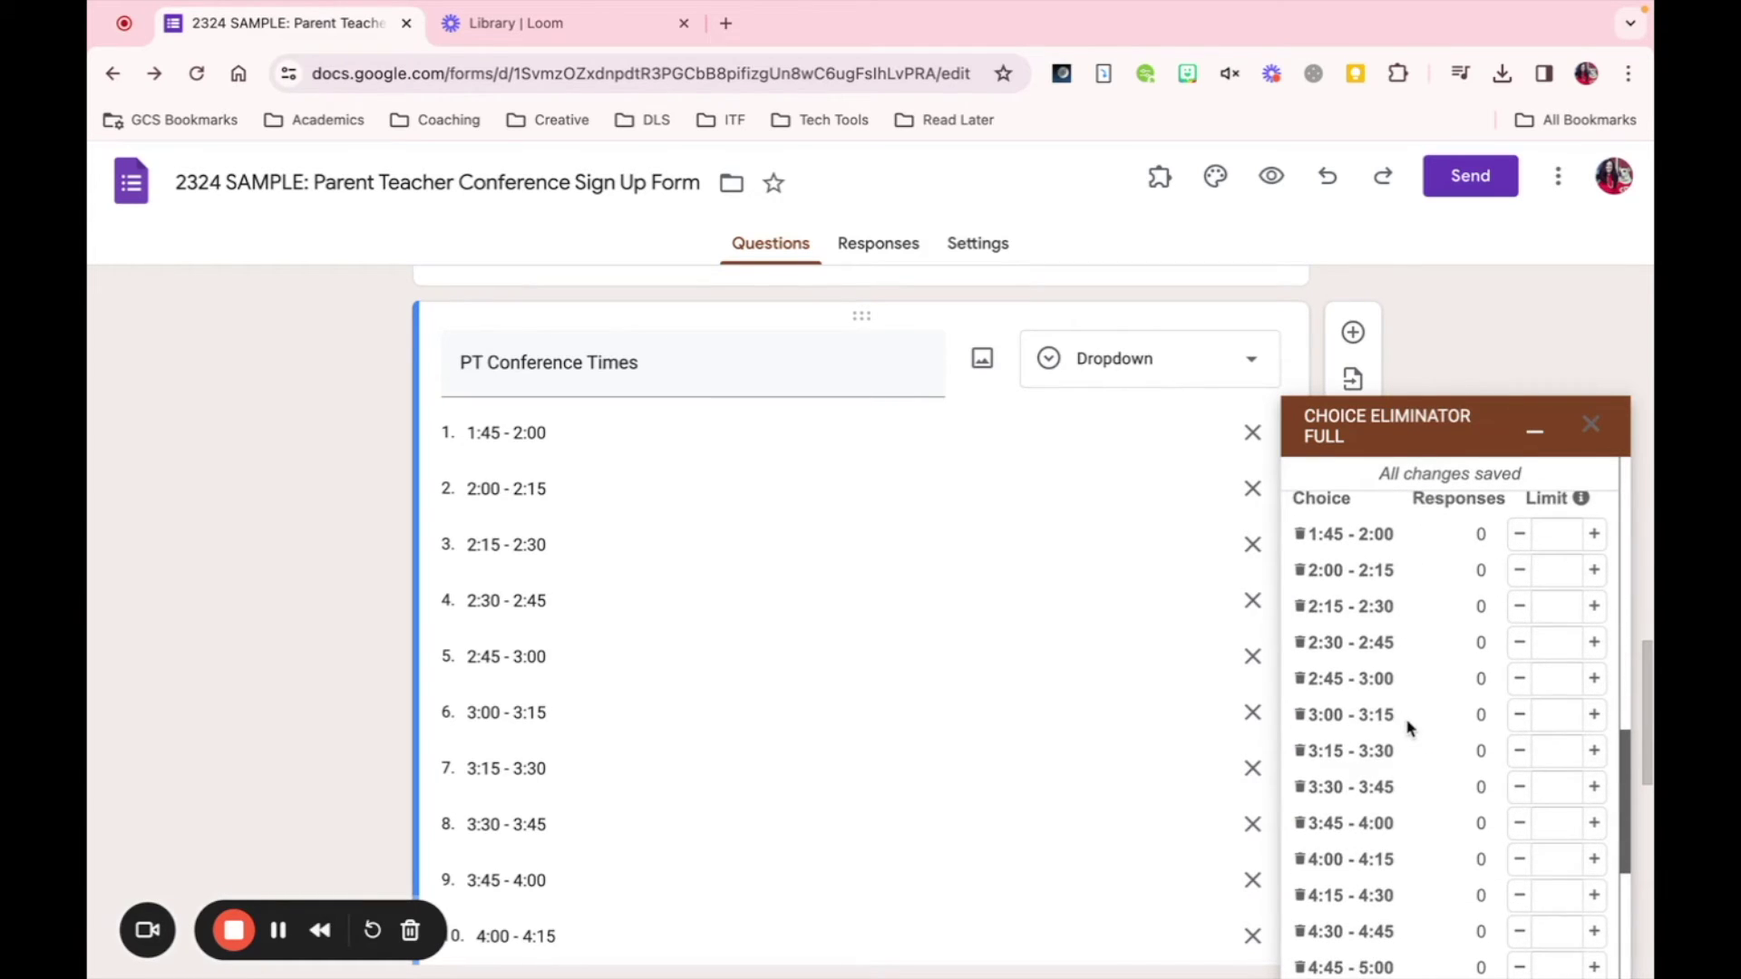
pyautogui.scroll(-5, 1408, 726)
pyautogui.scroll(3, 1408, 725)
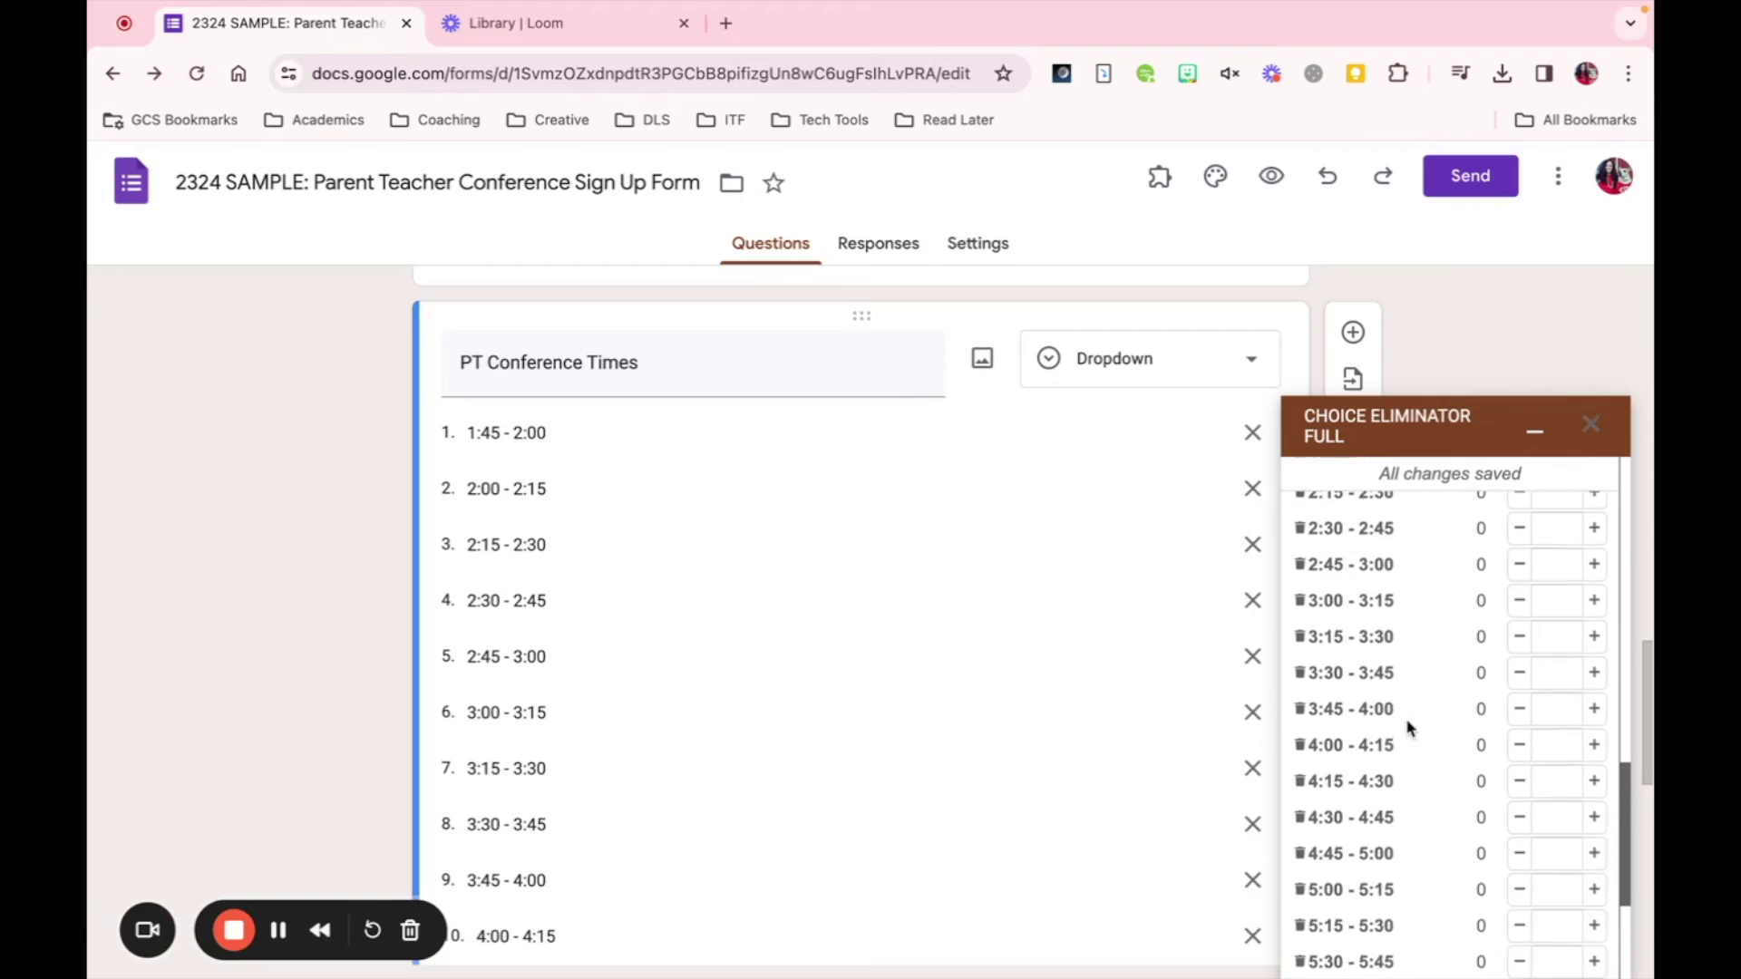
pyautogui.scroll(3, 1408, 725)
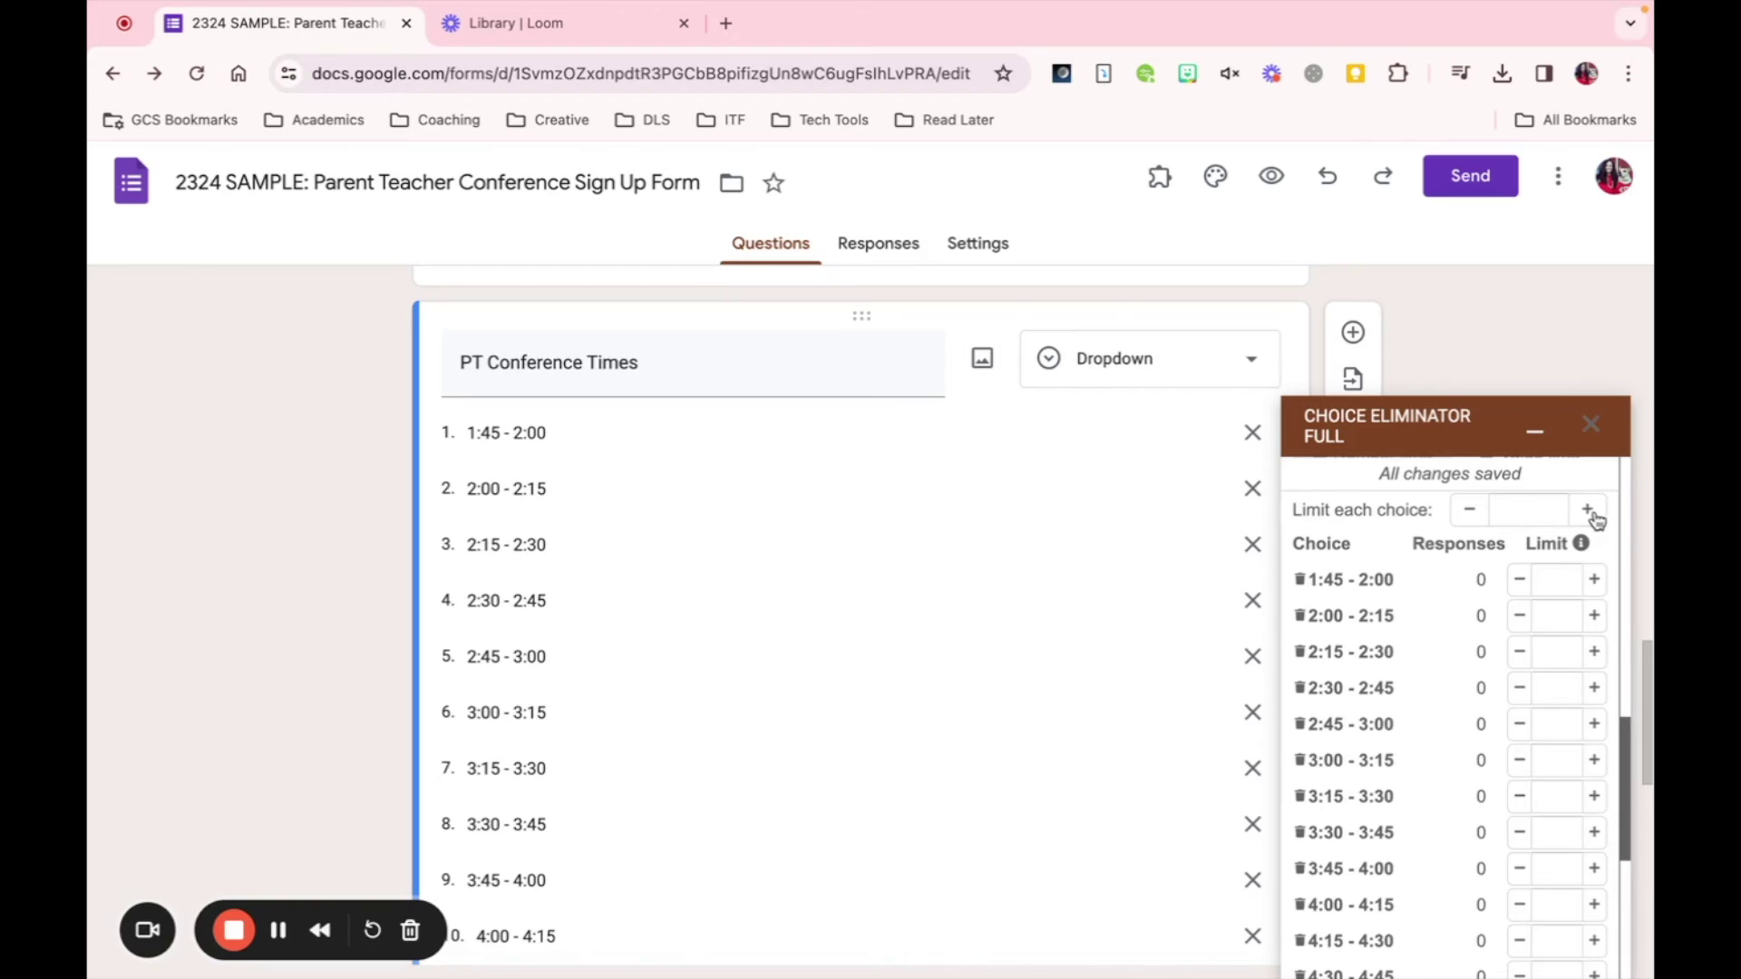
# - Set Limit each choice to 1 for all PT Conference Times slots, then close the panel
pyautogui.click(1589, 511)
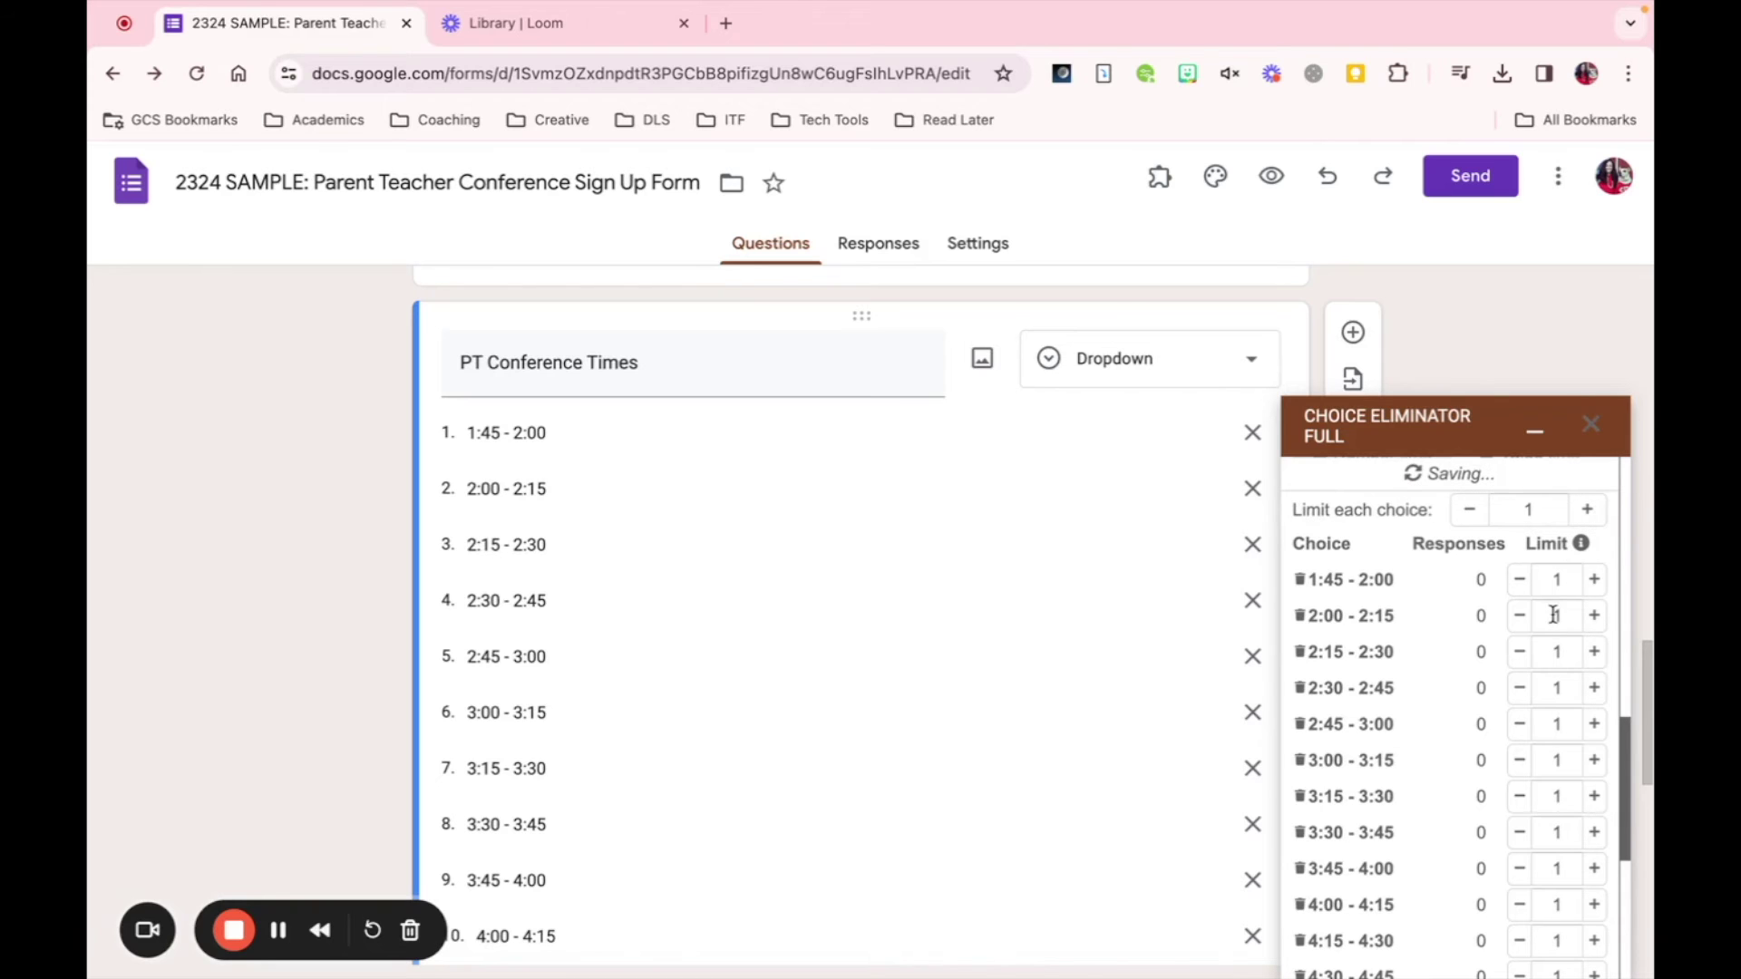
pyautogui.scroll(-5, 1553, 615)
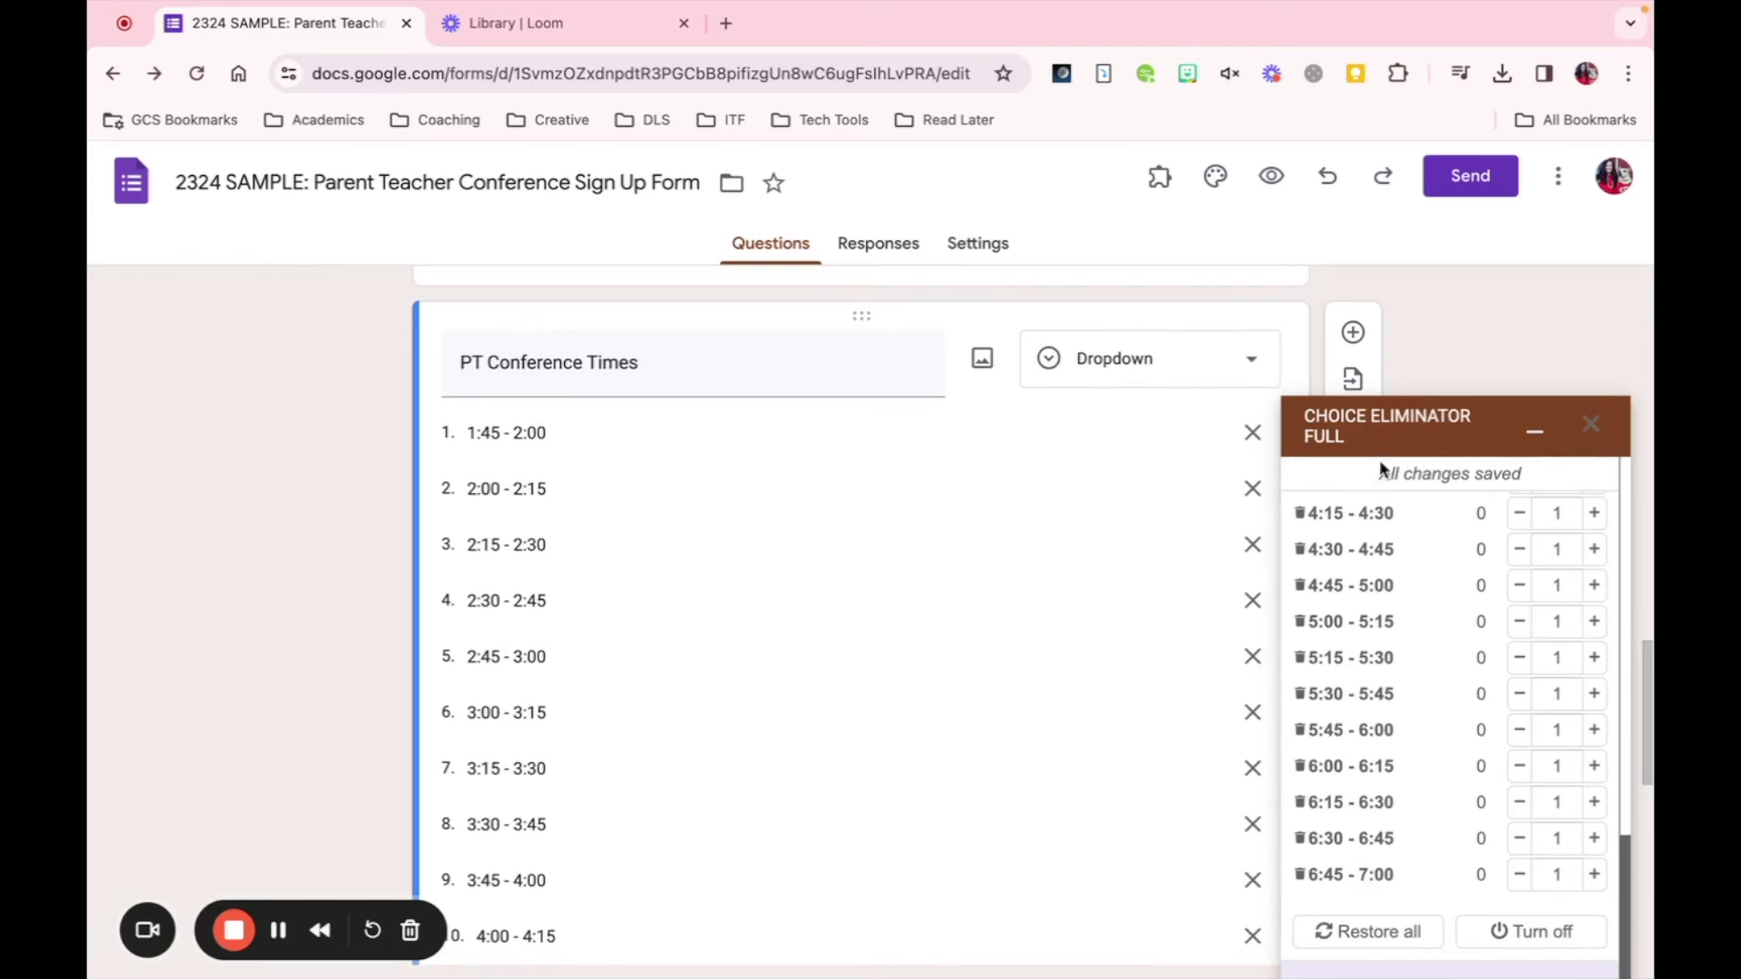
pyautogui.moveTo(1368, 473); pyautogui.dragTo(1531, 477)
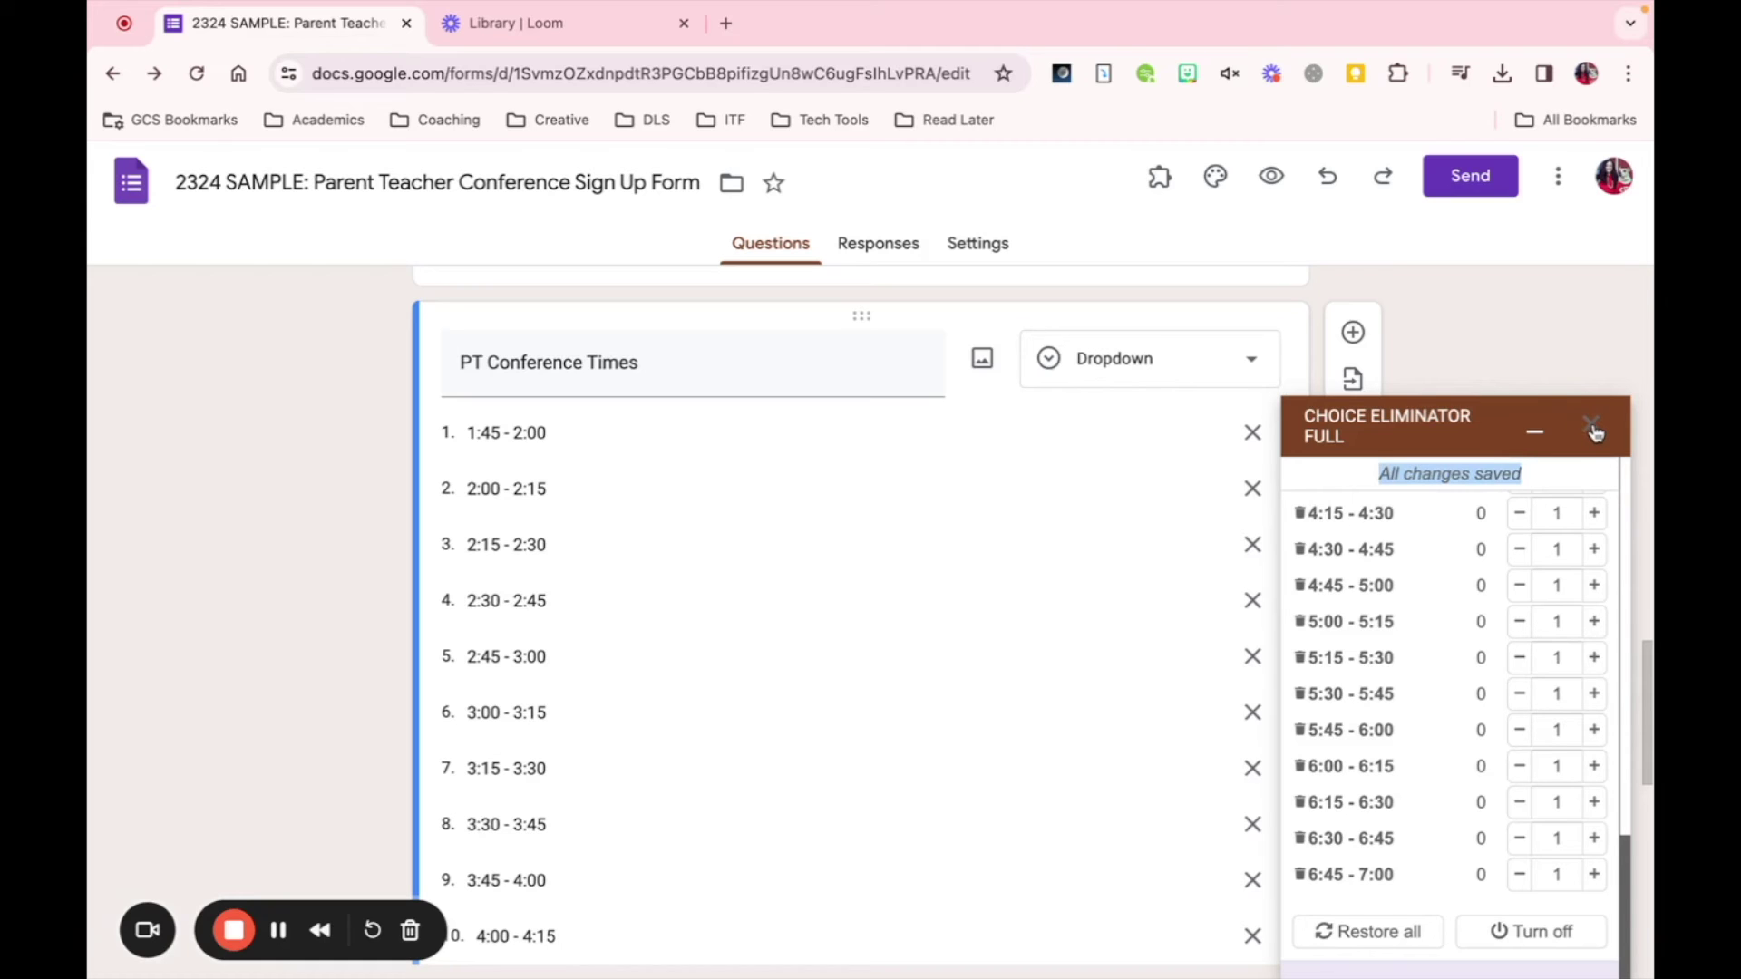
pyautogui.scroll(15, 1469, 691)
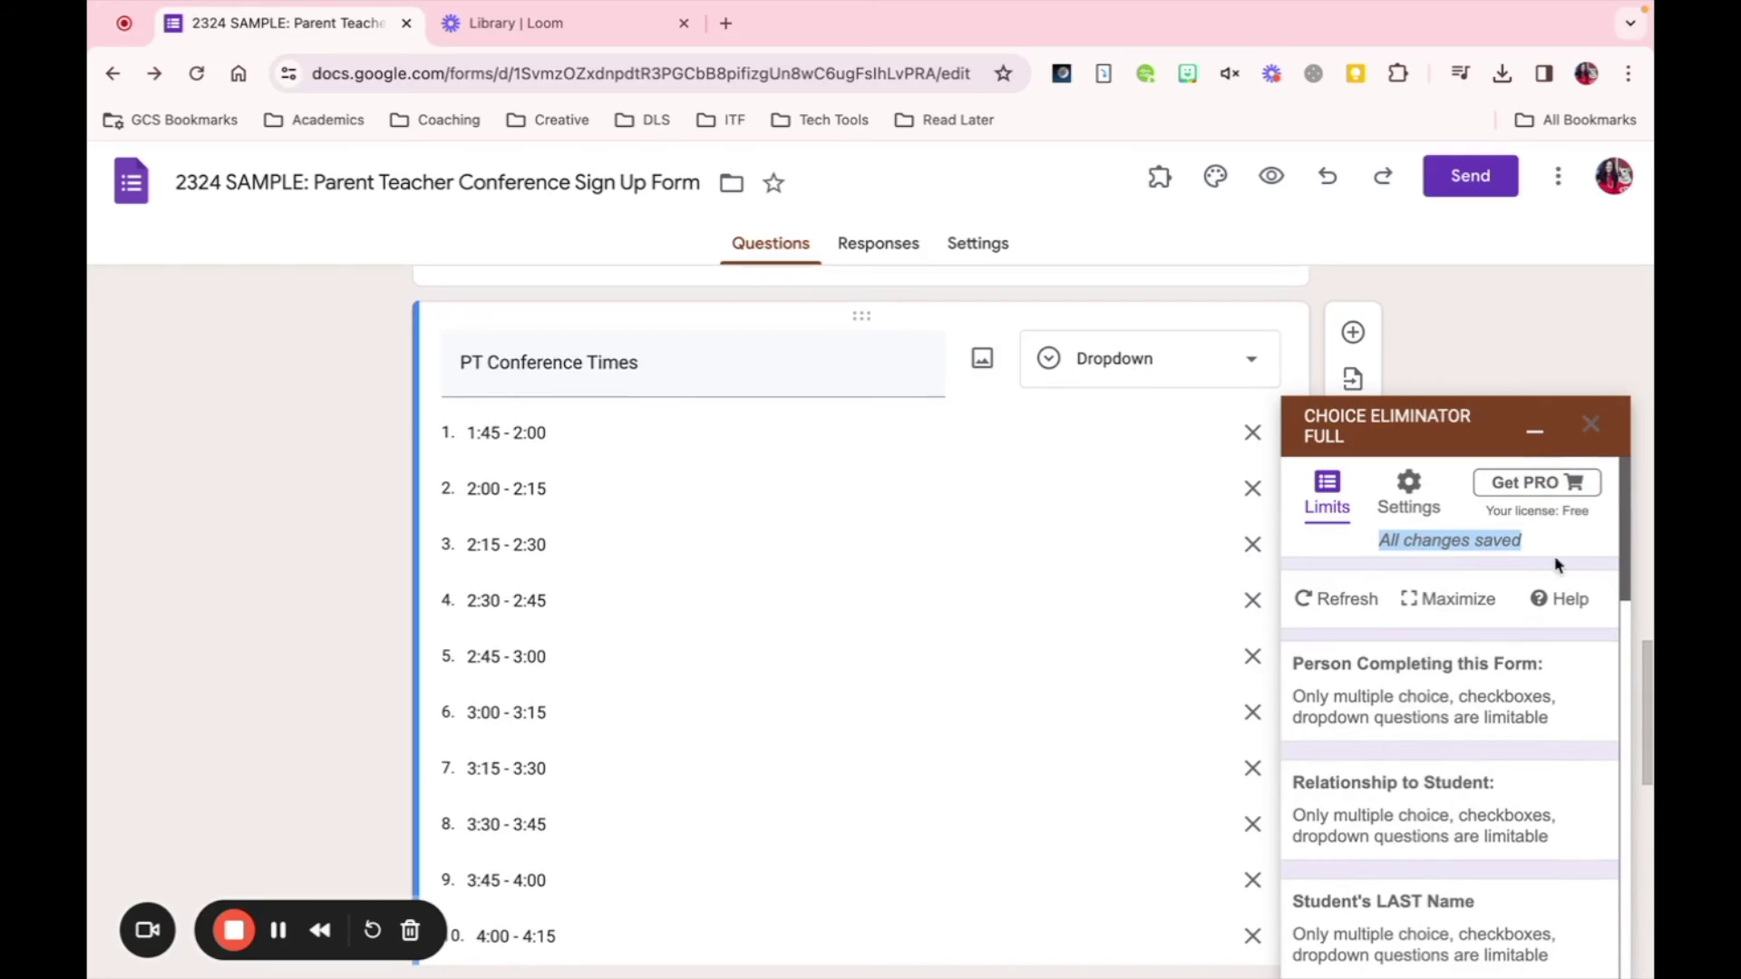
pyautogui.click(1592, 426)
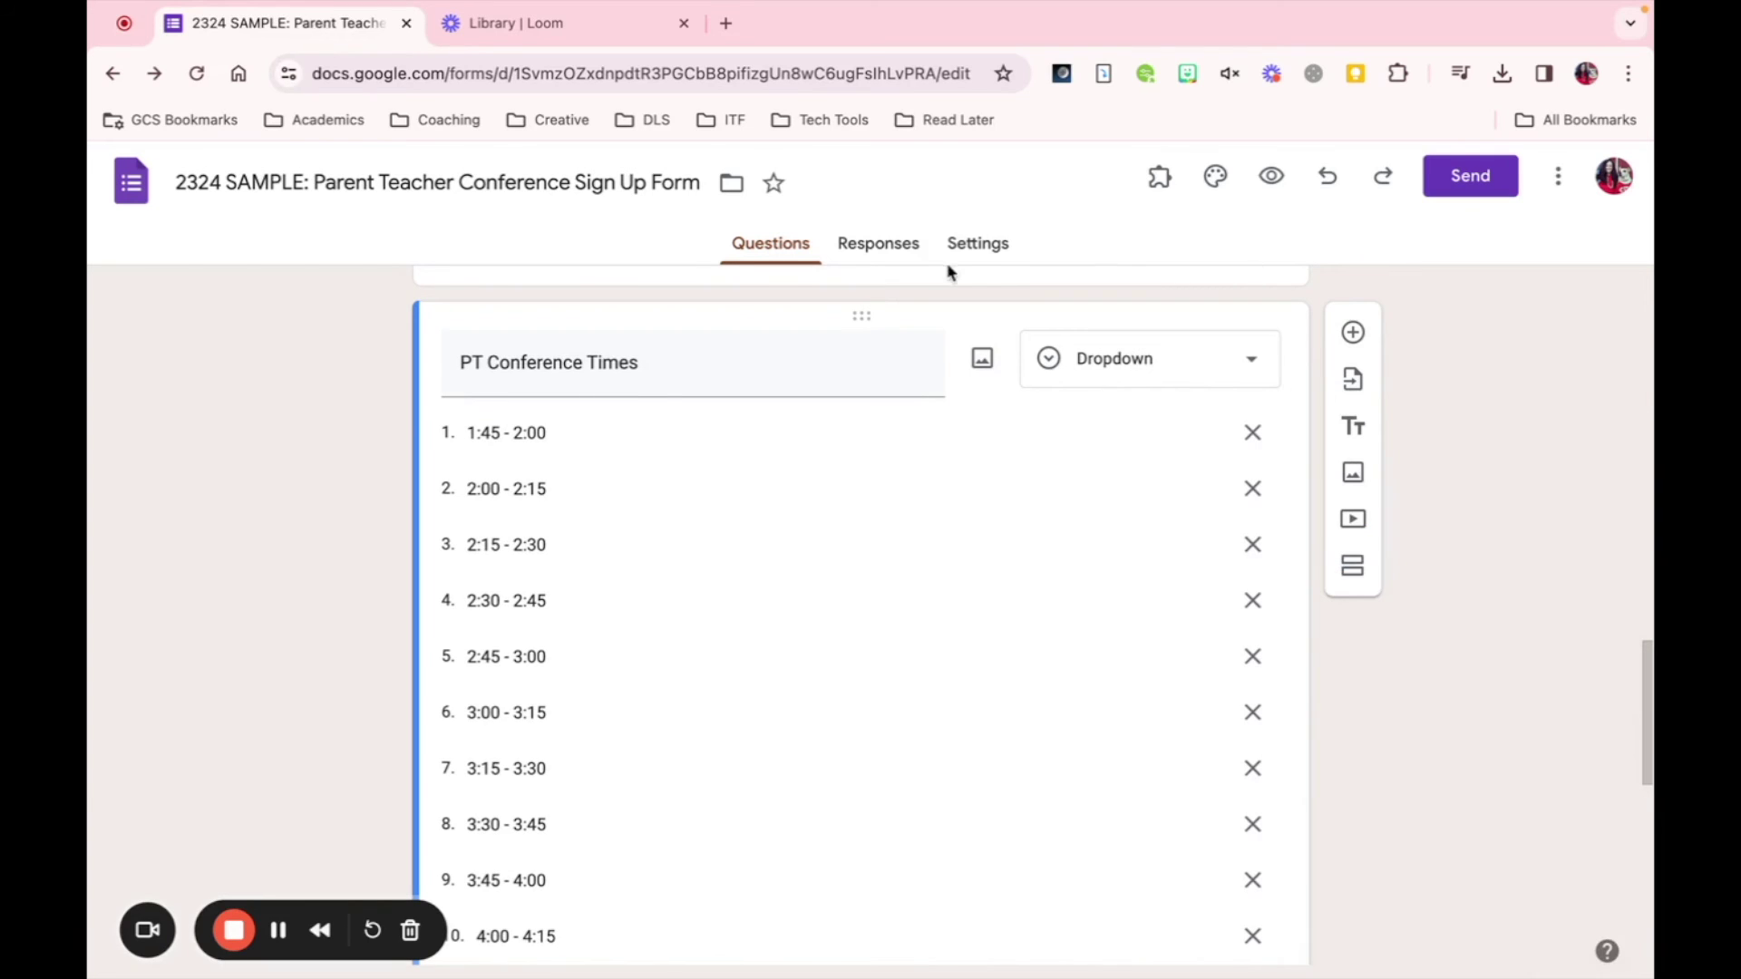
# - Preview the form and enter the respondent's e-mail and name
pyautogui.click(1273, 178)
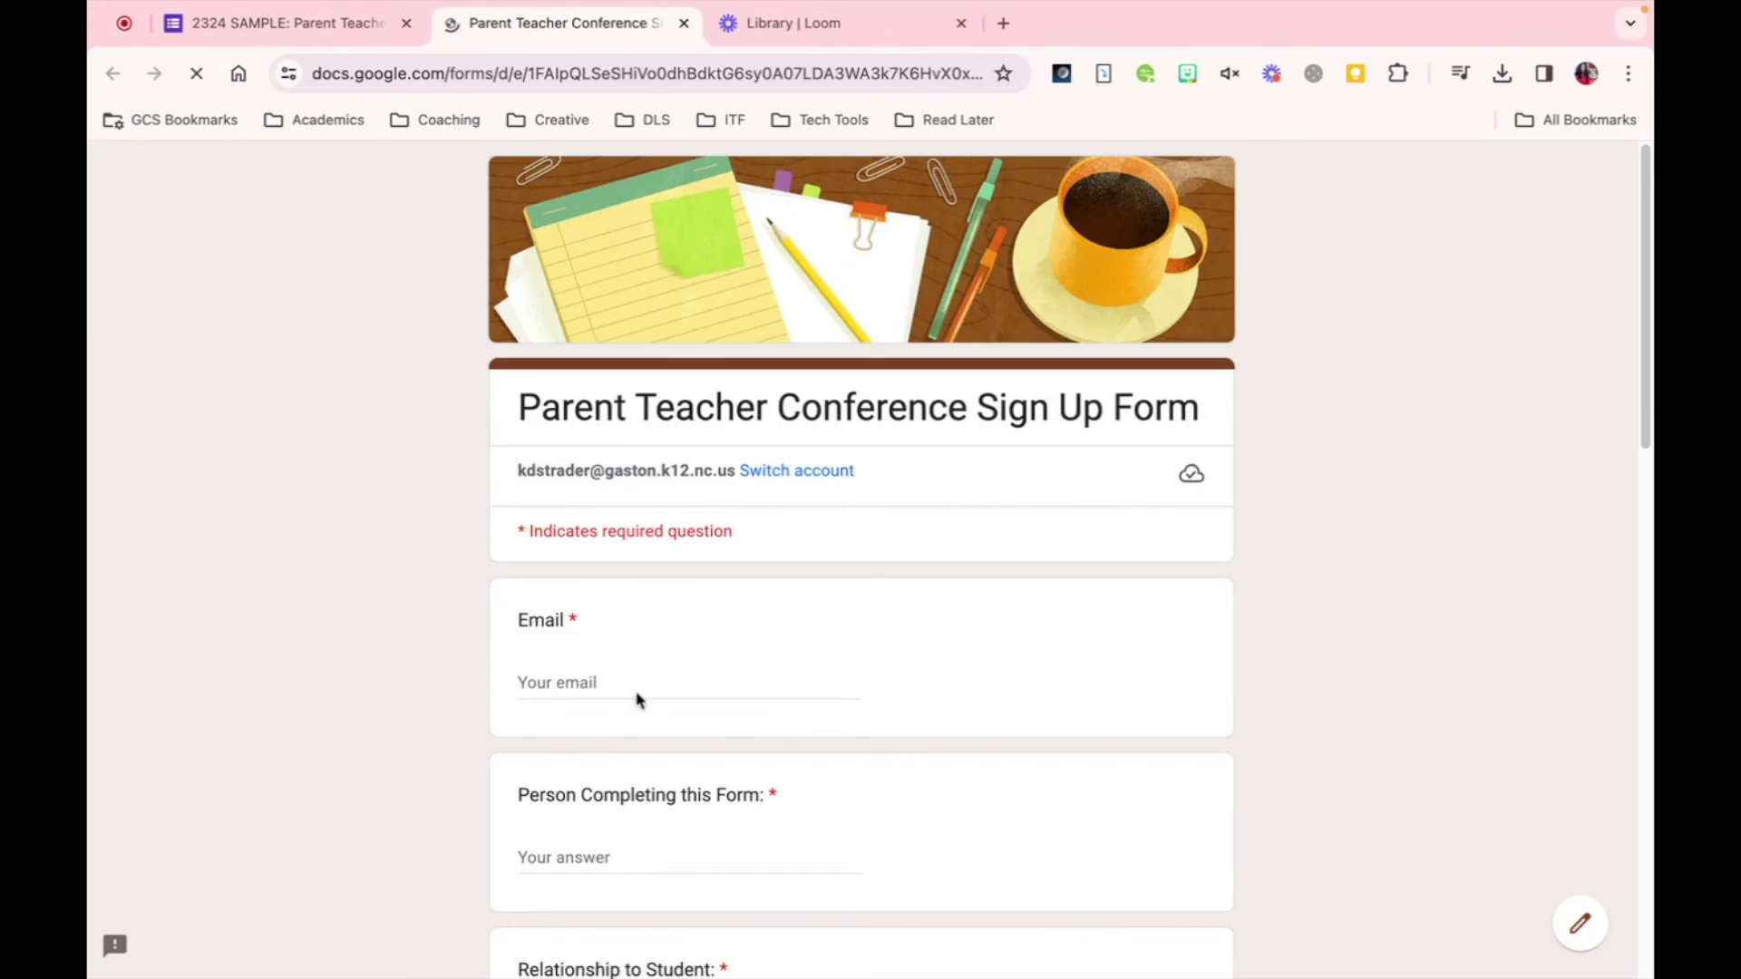
pyautogui.click(617, 685)
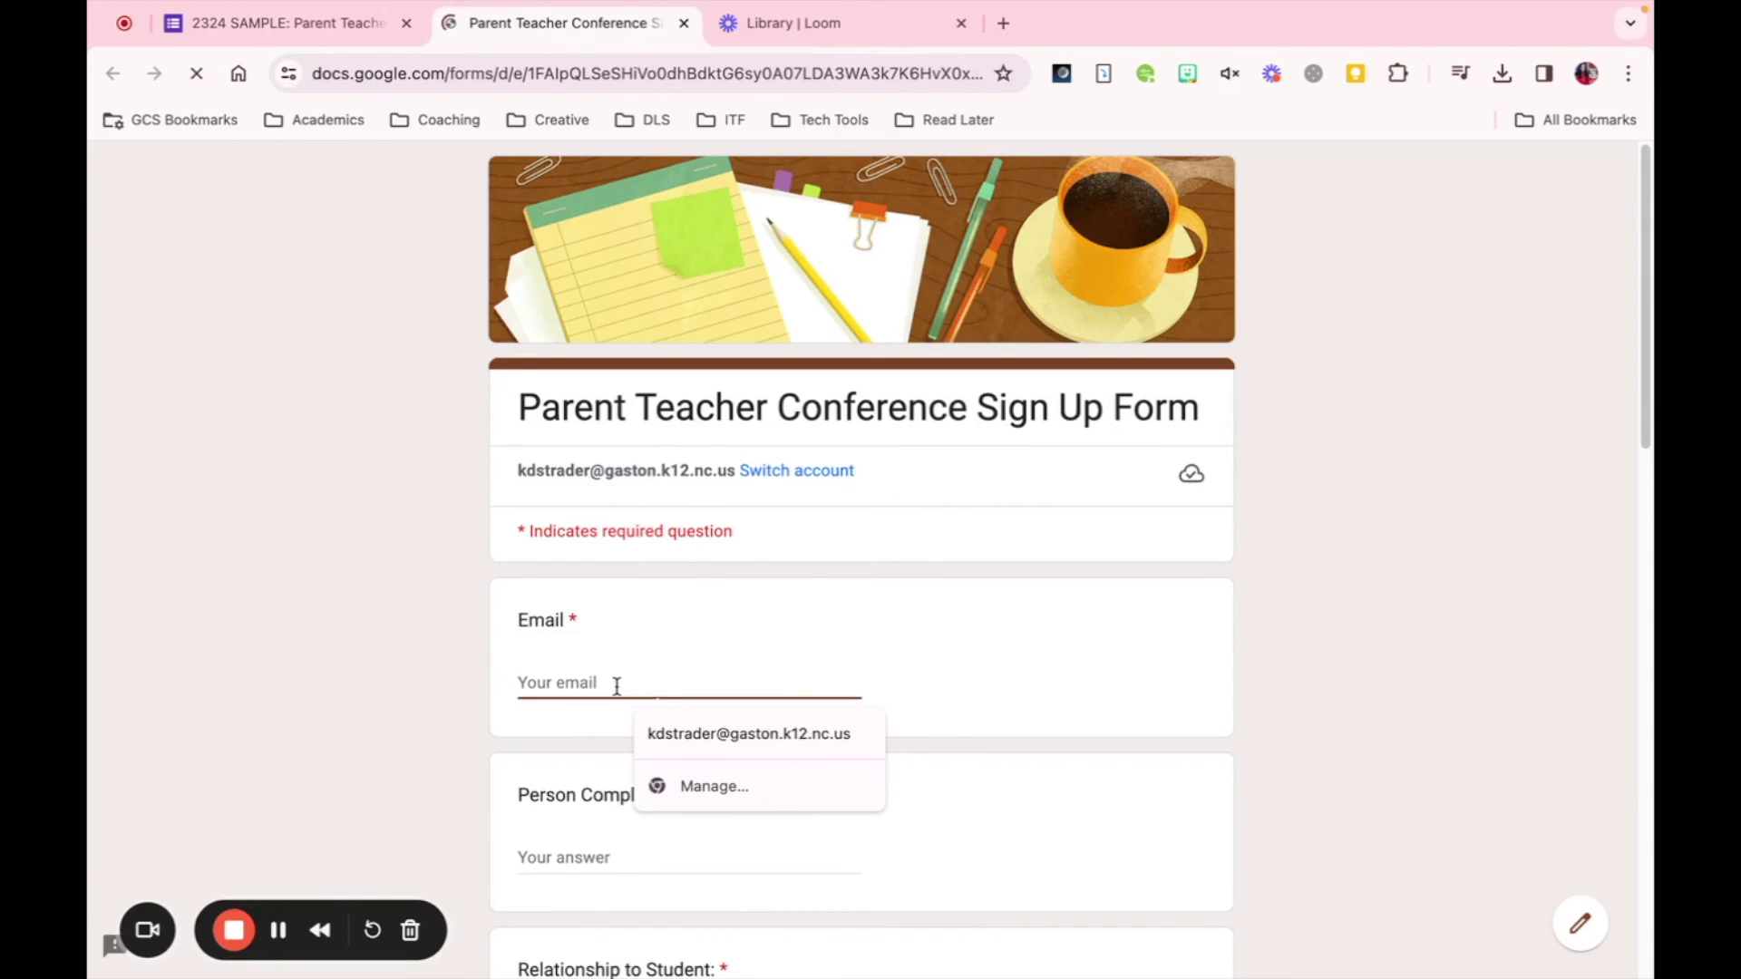
pyautogui.write('kdstr')
pyautogui.click(648, 736)
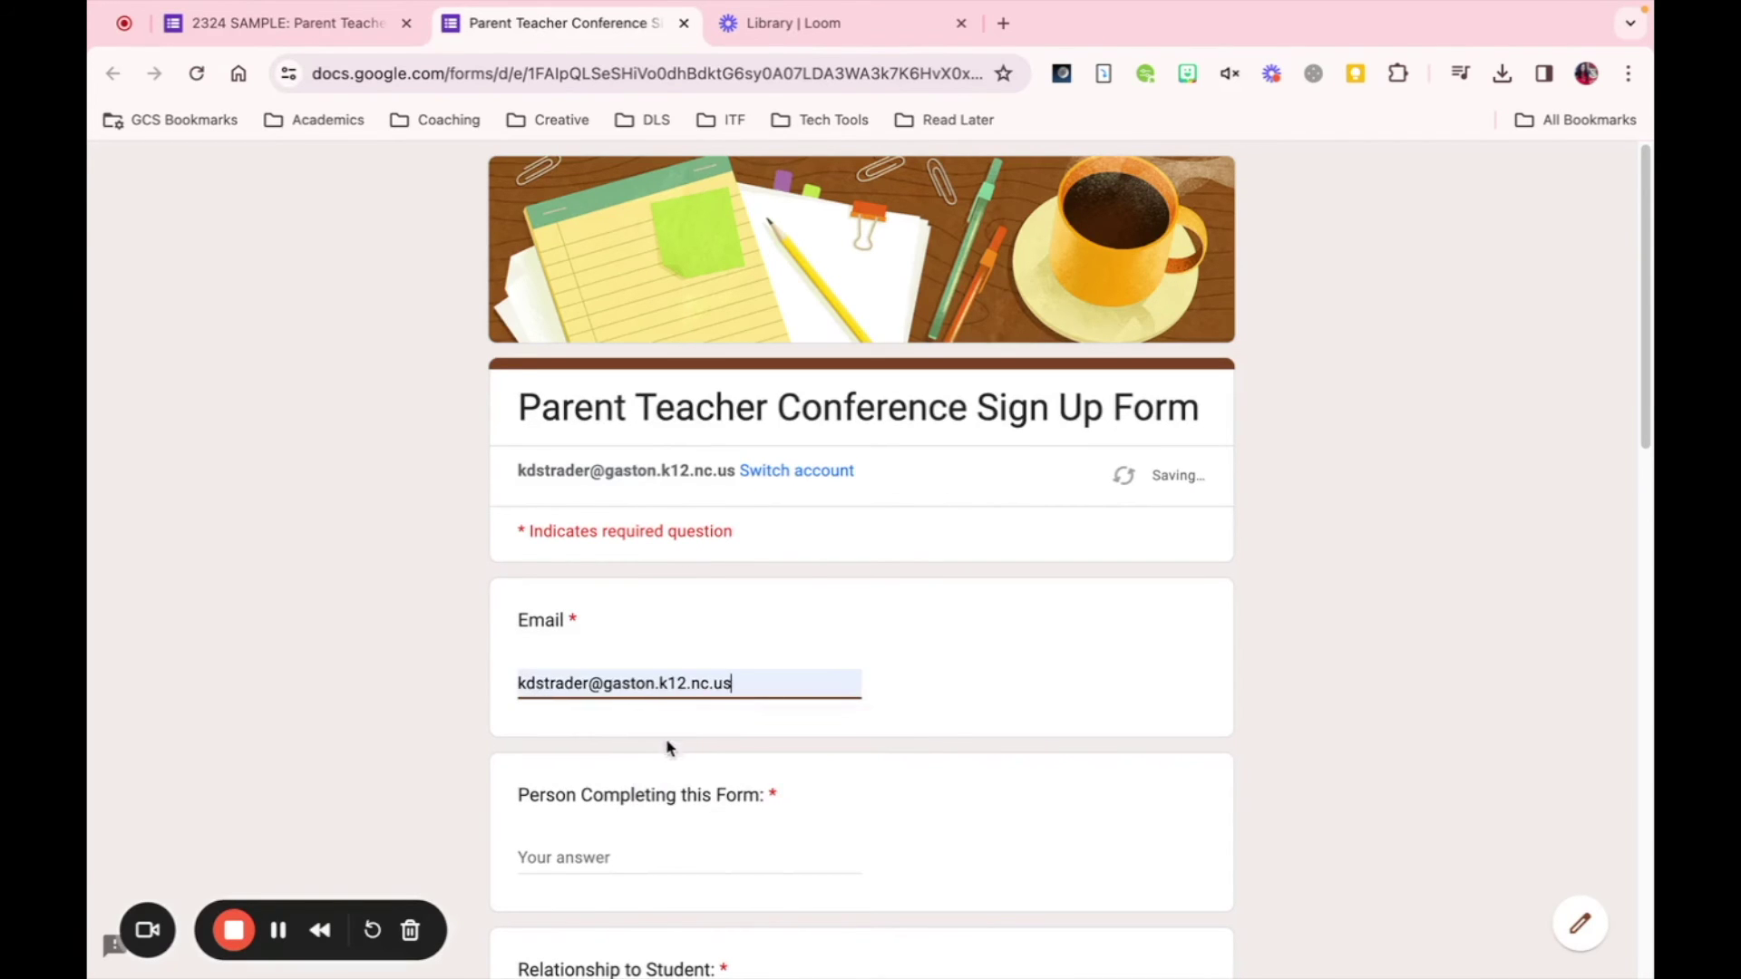
pyautogui.click(577, 852)
pyautogui.write('Krysta')
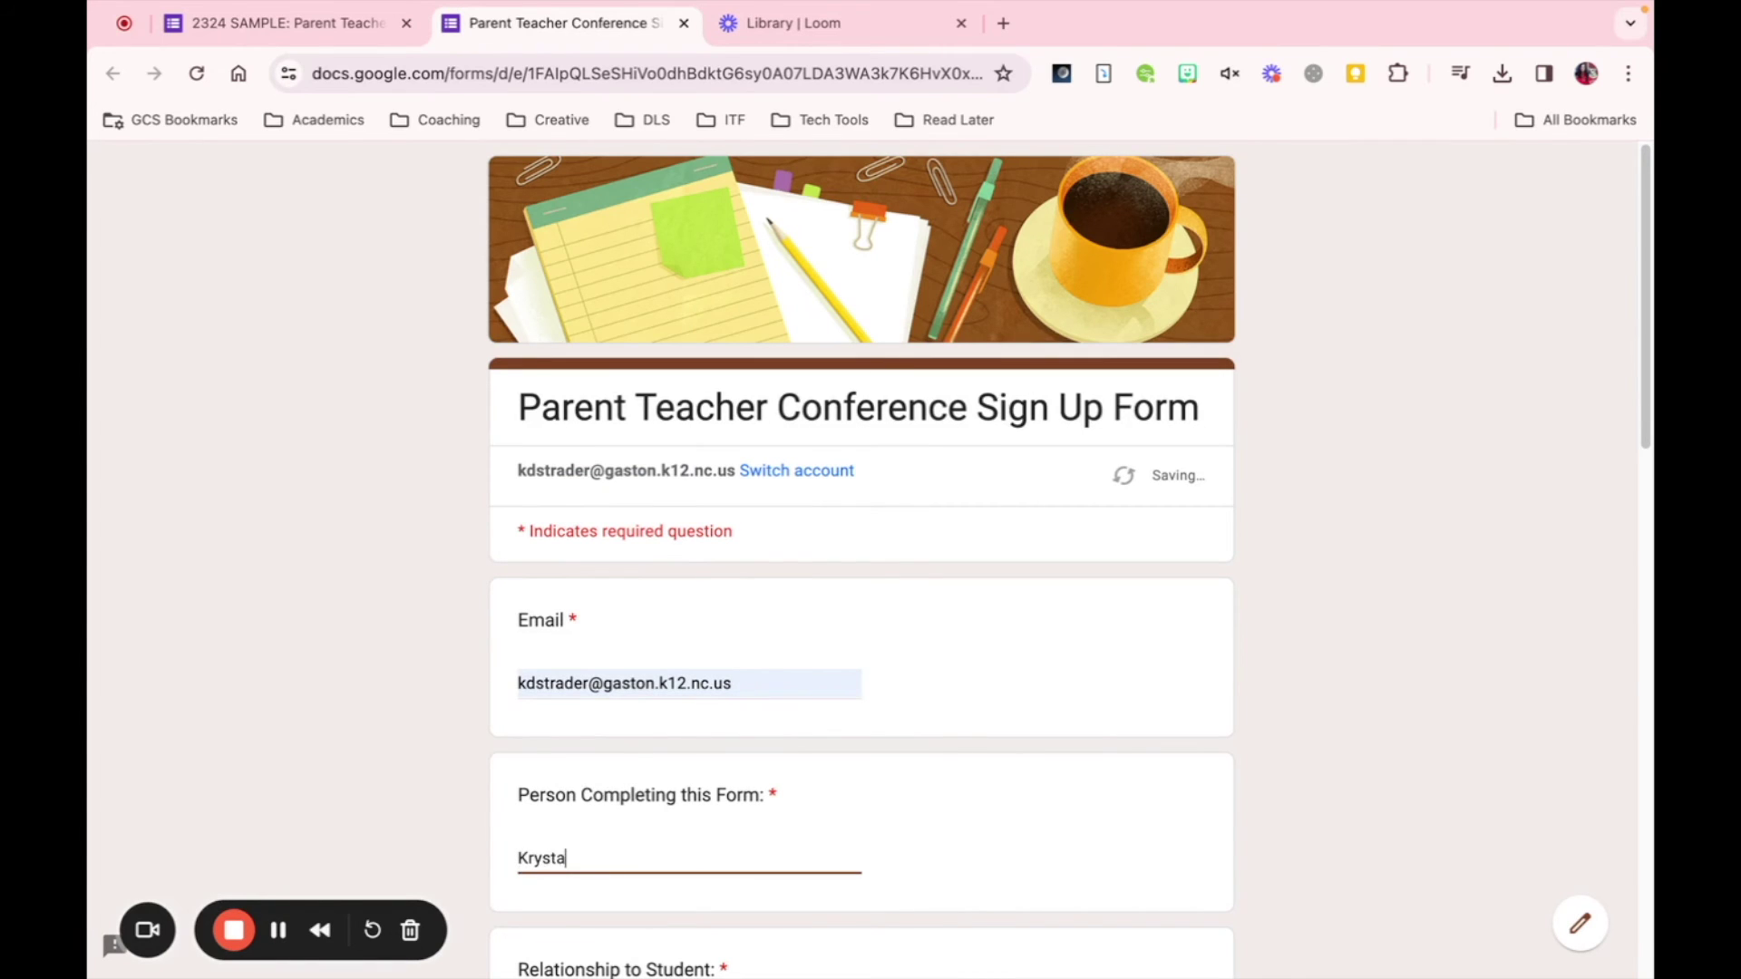
pyautogui.write('l')
pyautogui.scroll(-3, 861, 544)
# - Fill in the relationship to student and the student's last and first names
pyautogui.click(581, 801)
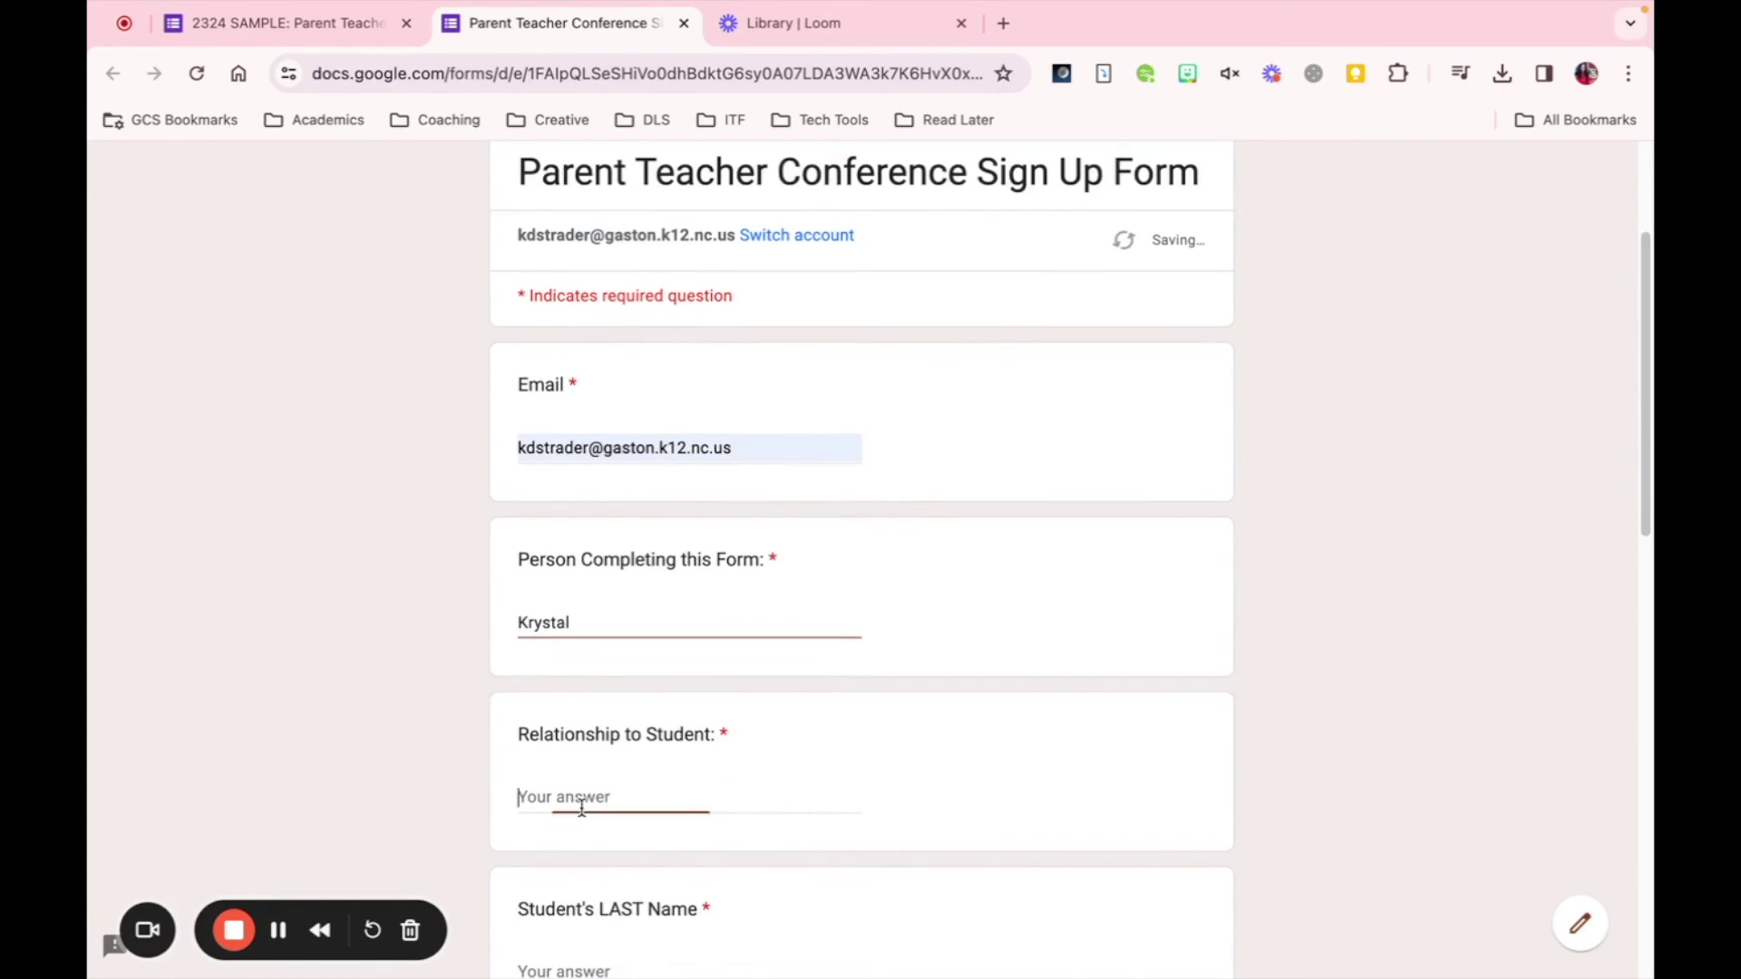
pyautogui.write('PArent')
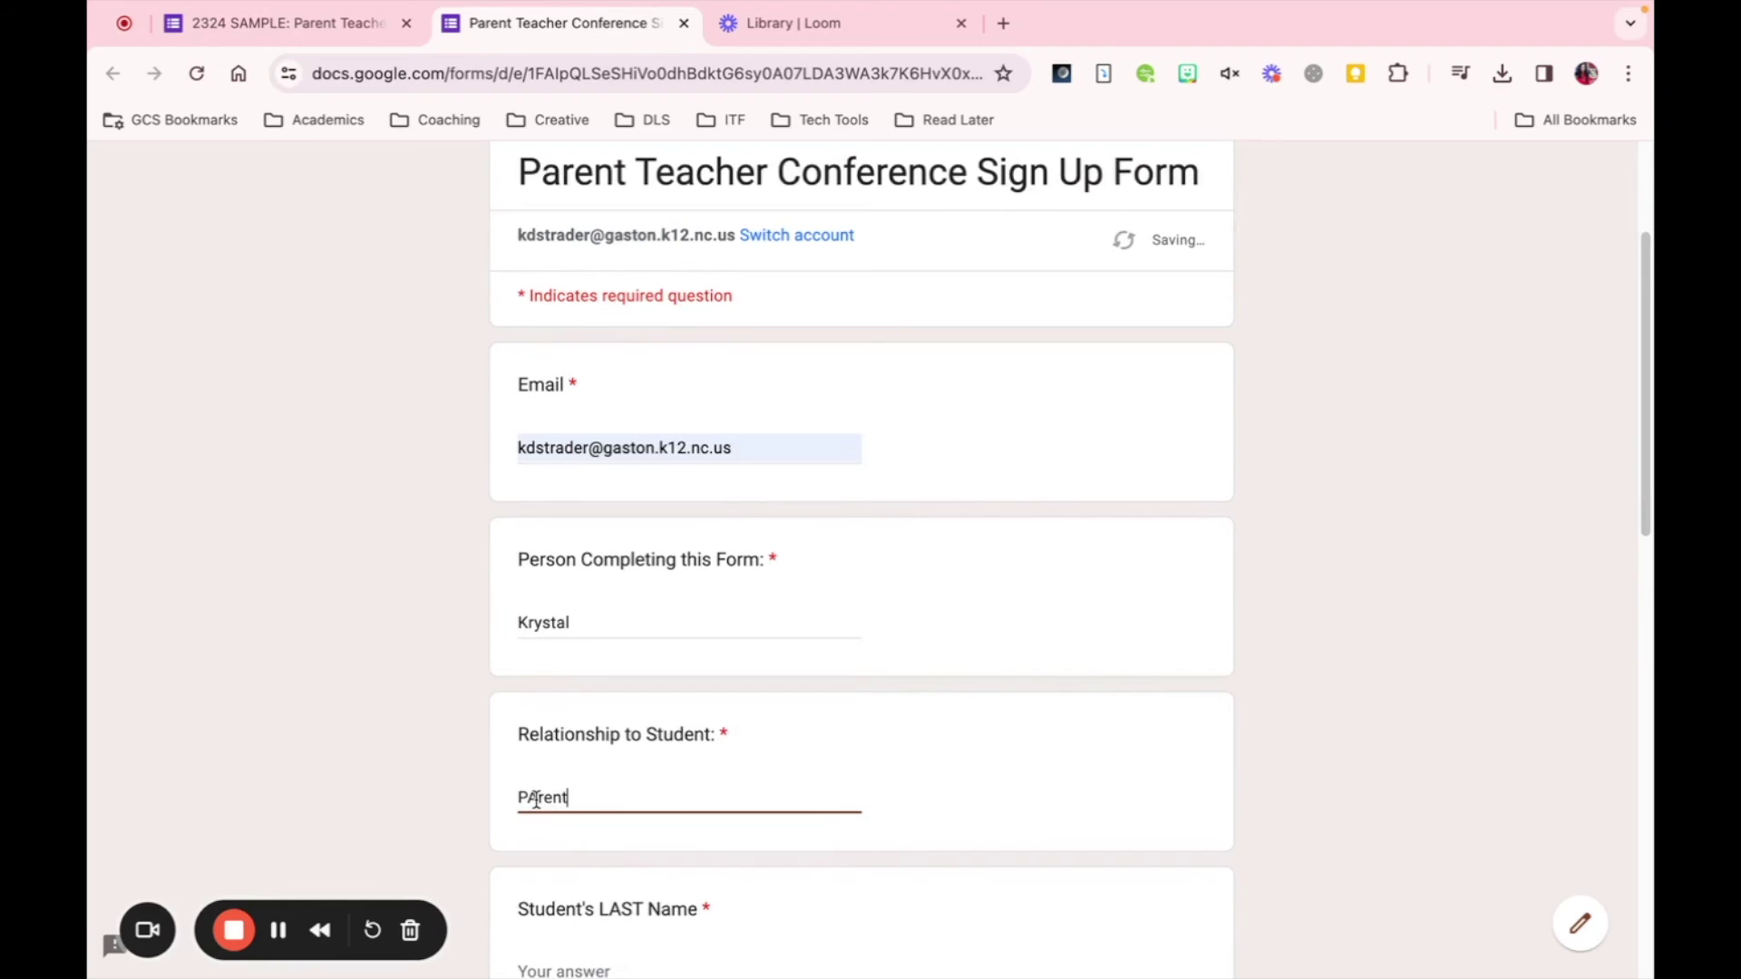
pyautogui.scroll(-3, 544, 725)
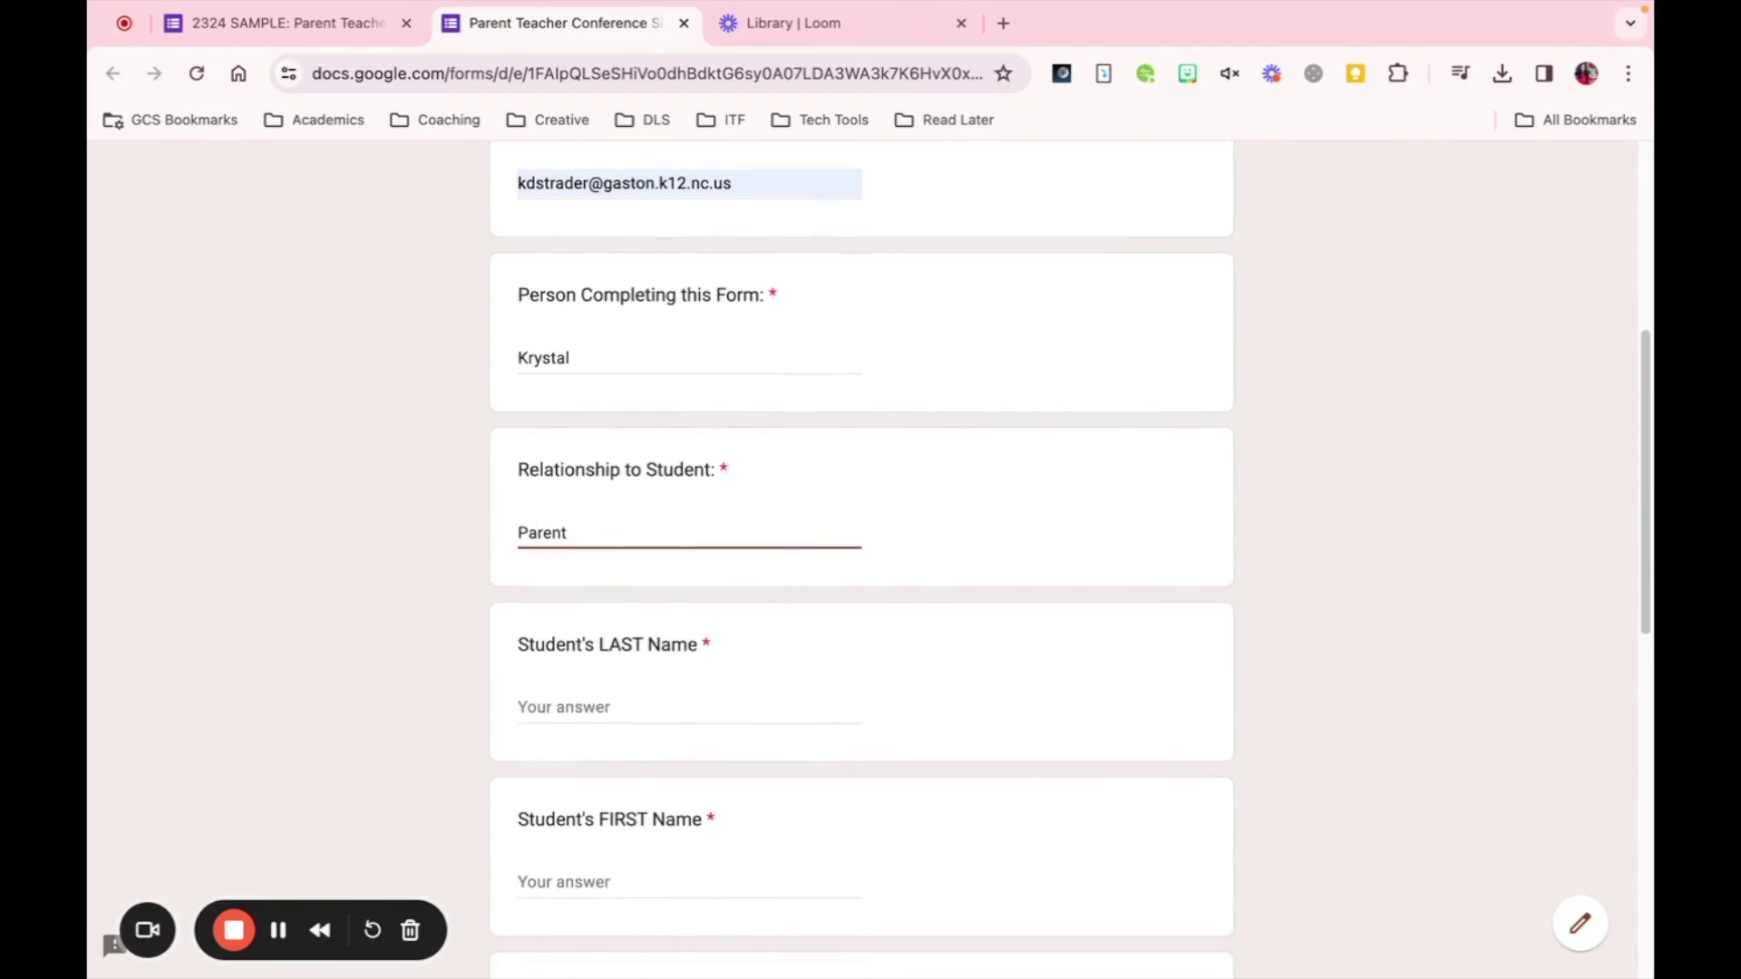
pyautogui.click(549, 687)
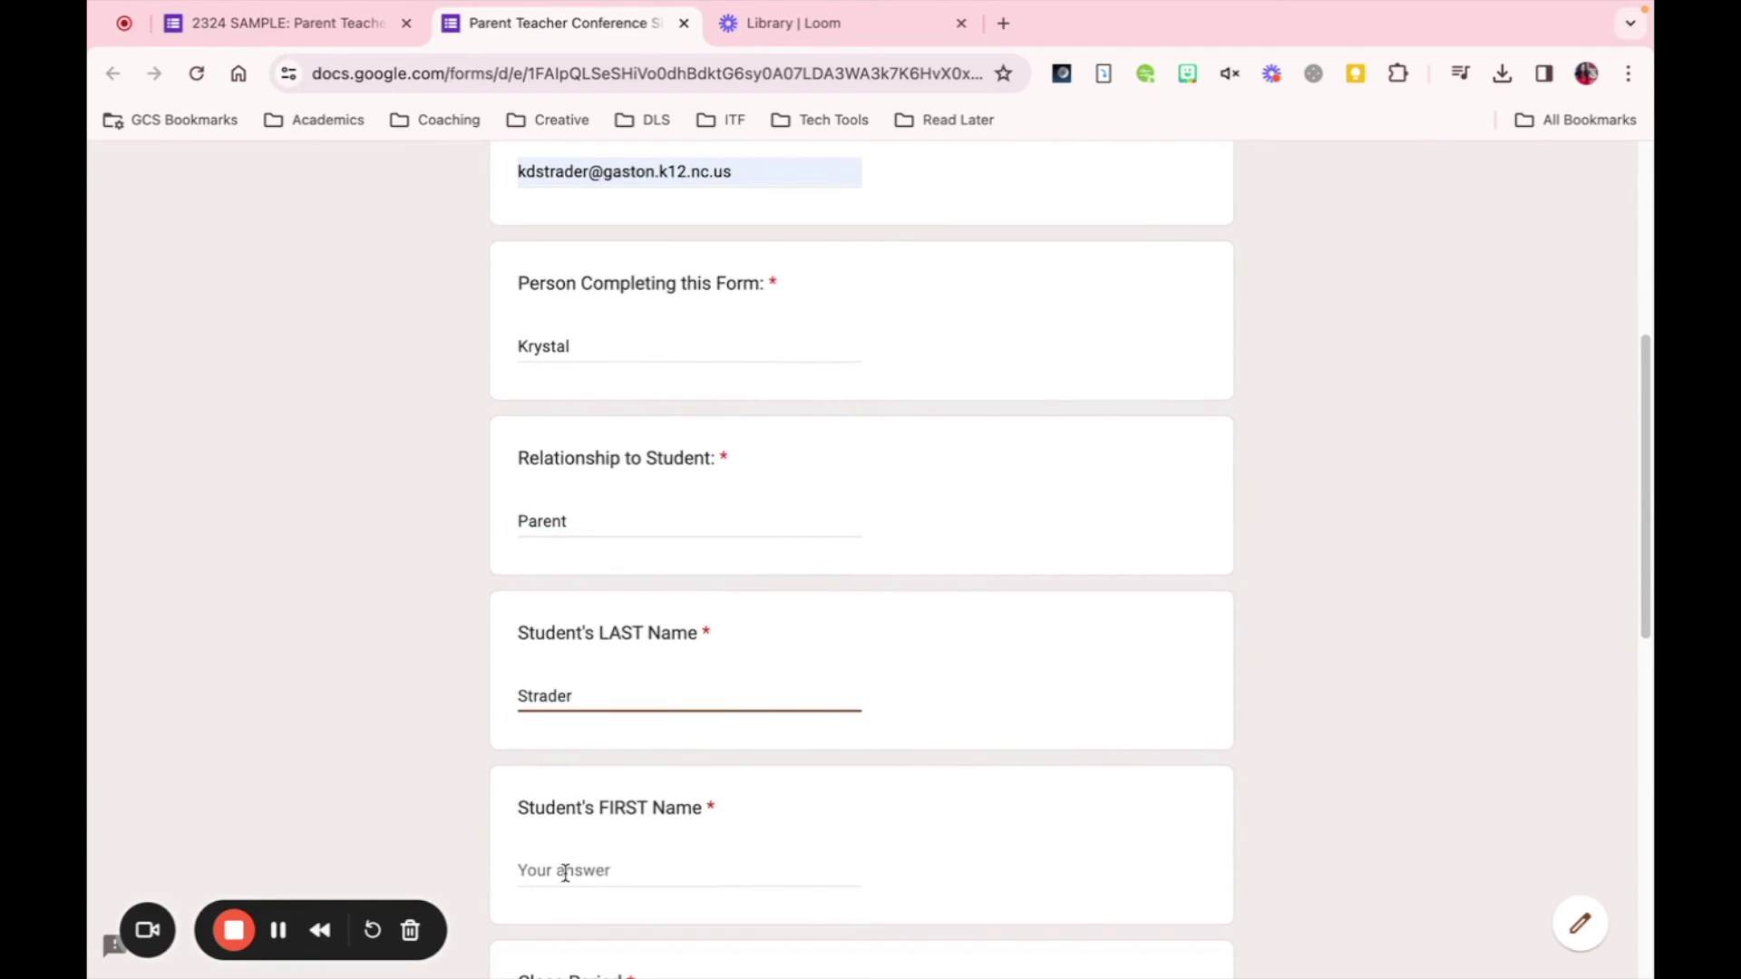
pyautogui.click(565, 872)
pyautogui.scroll(-6, 861, 544)
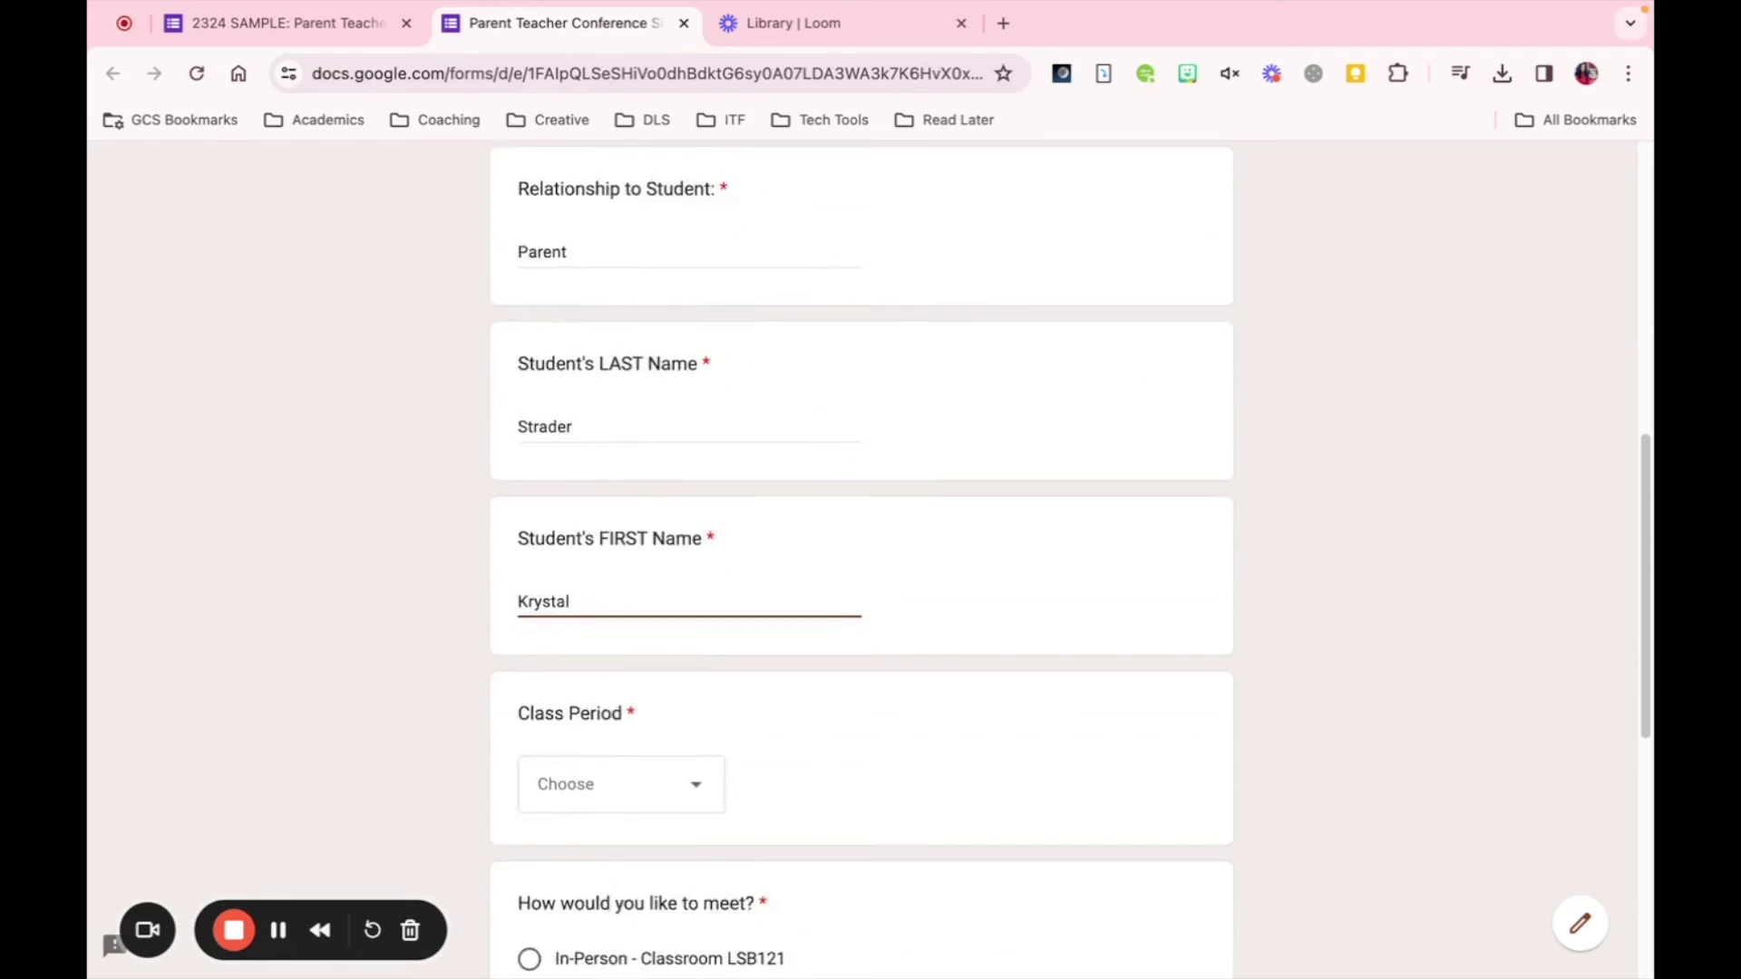
# - Choose 1st Block, In-Person and the 2:00 - 2:15 slot, then submit the response
pyautogui.click(567, 503)
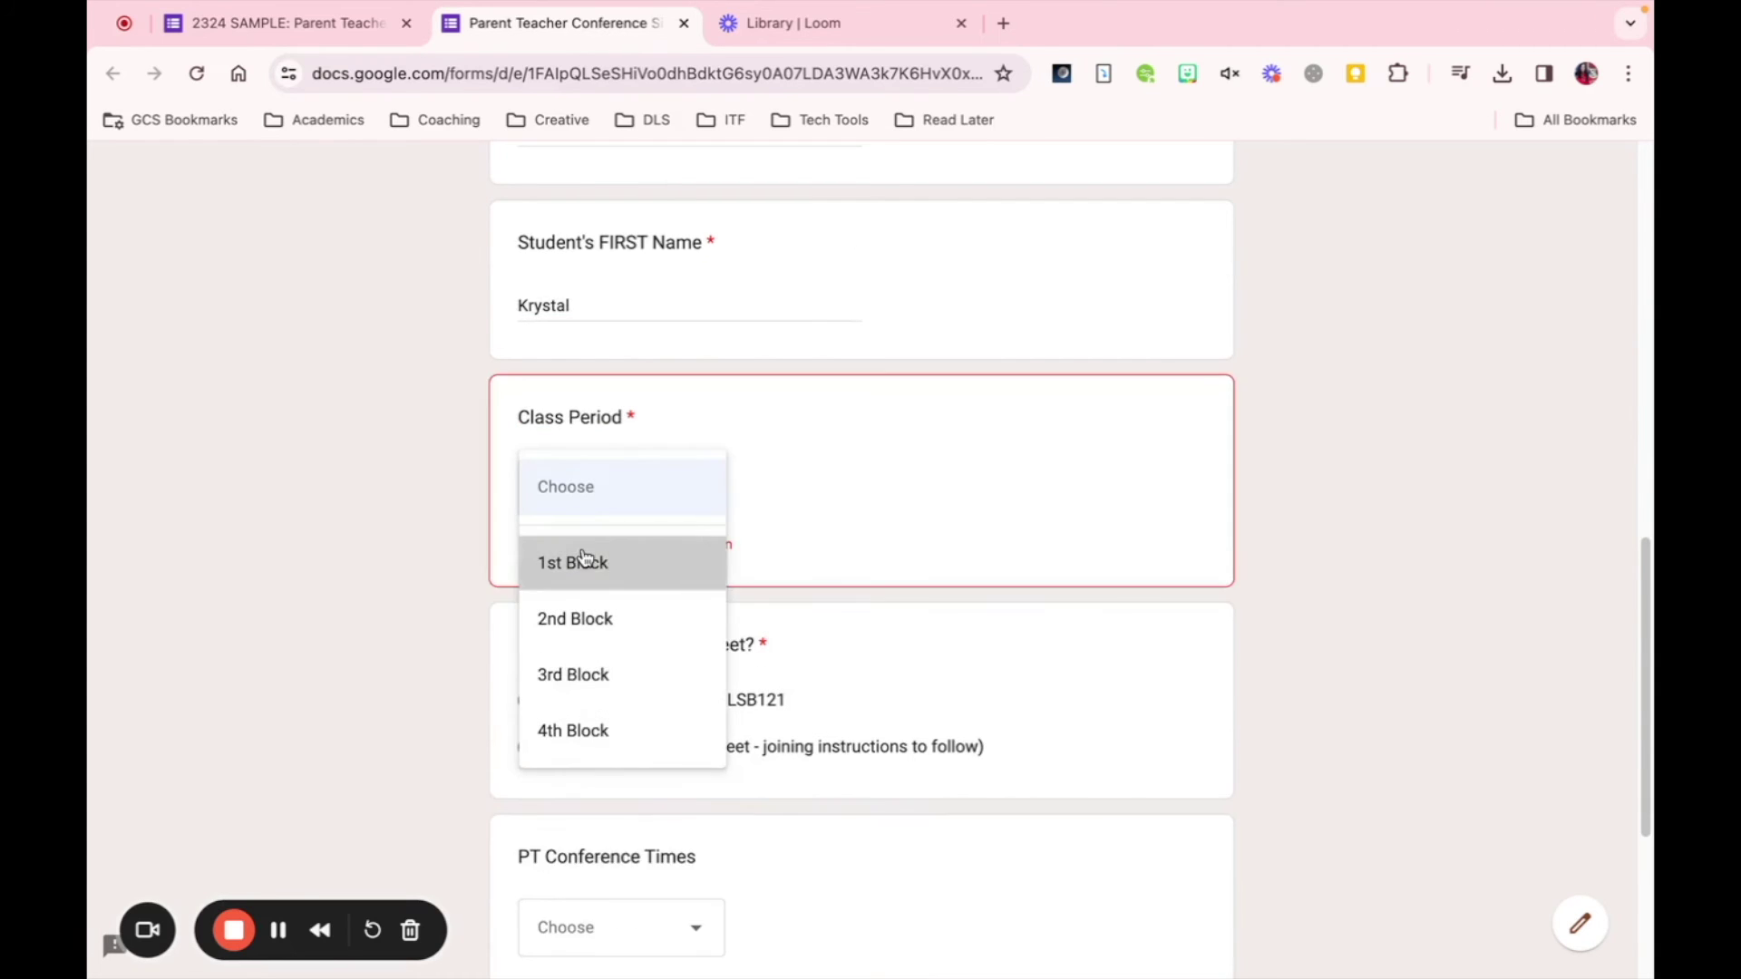
pyautogui.click(580, 562)
pyautogui.click(531, 665)
pyautogui.click(663, 913)
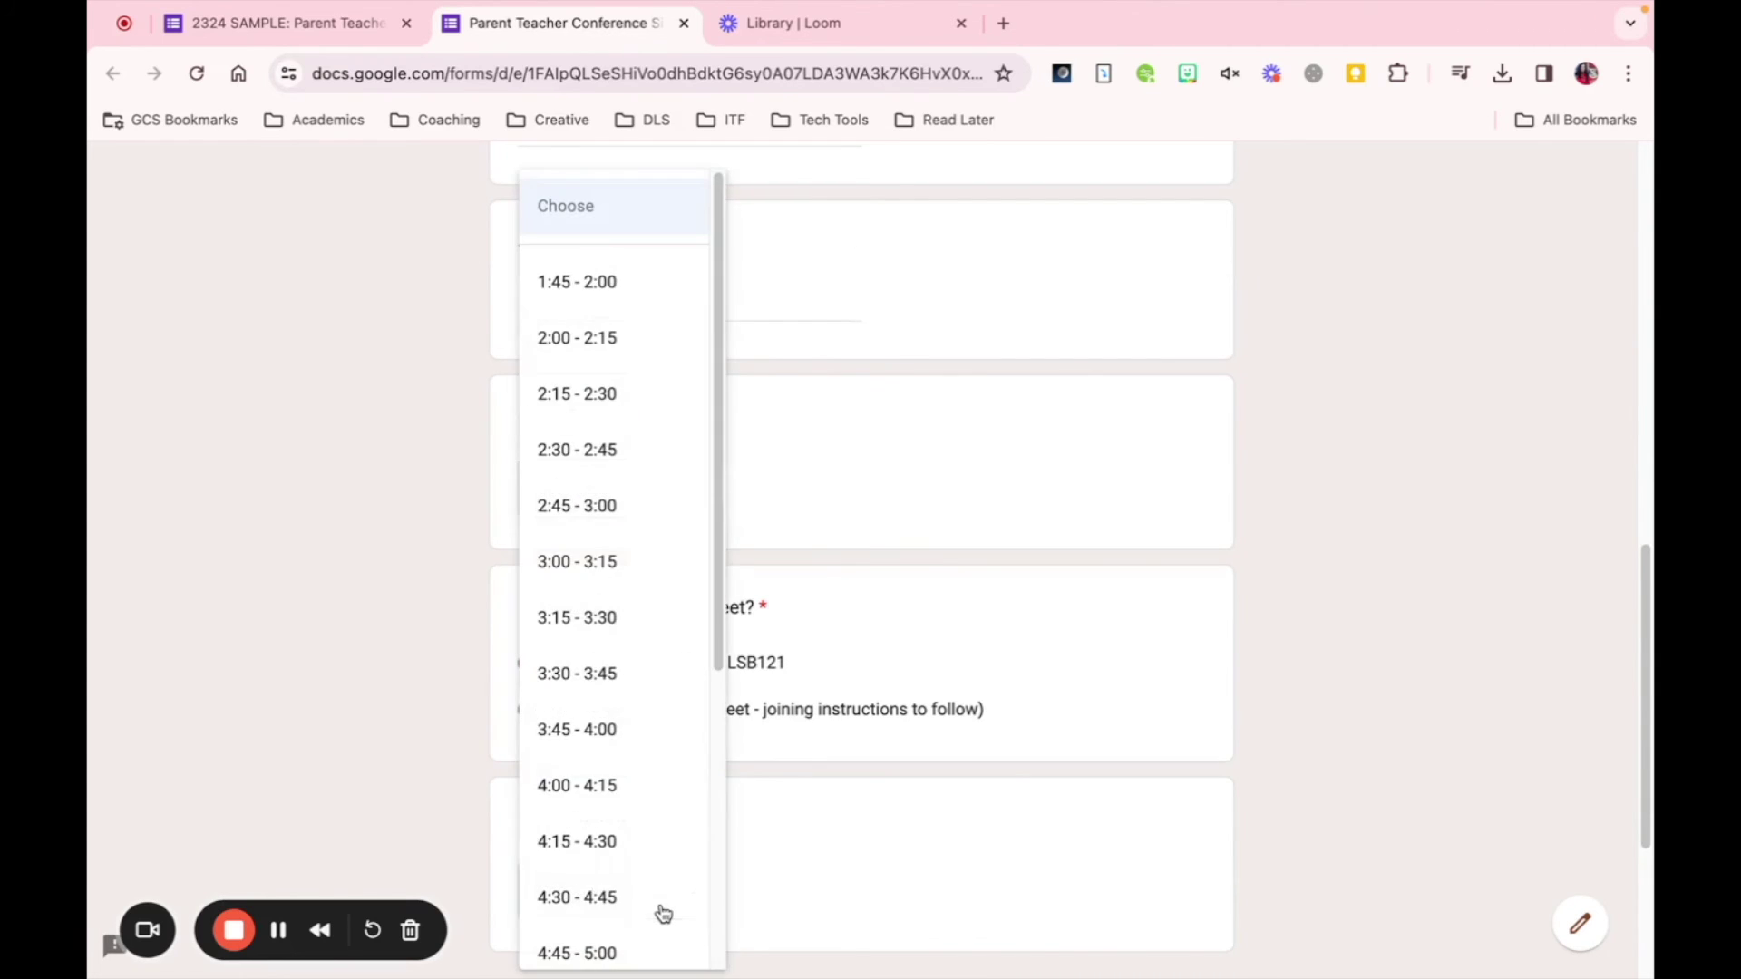
pyautogui.click(593, 341)
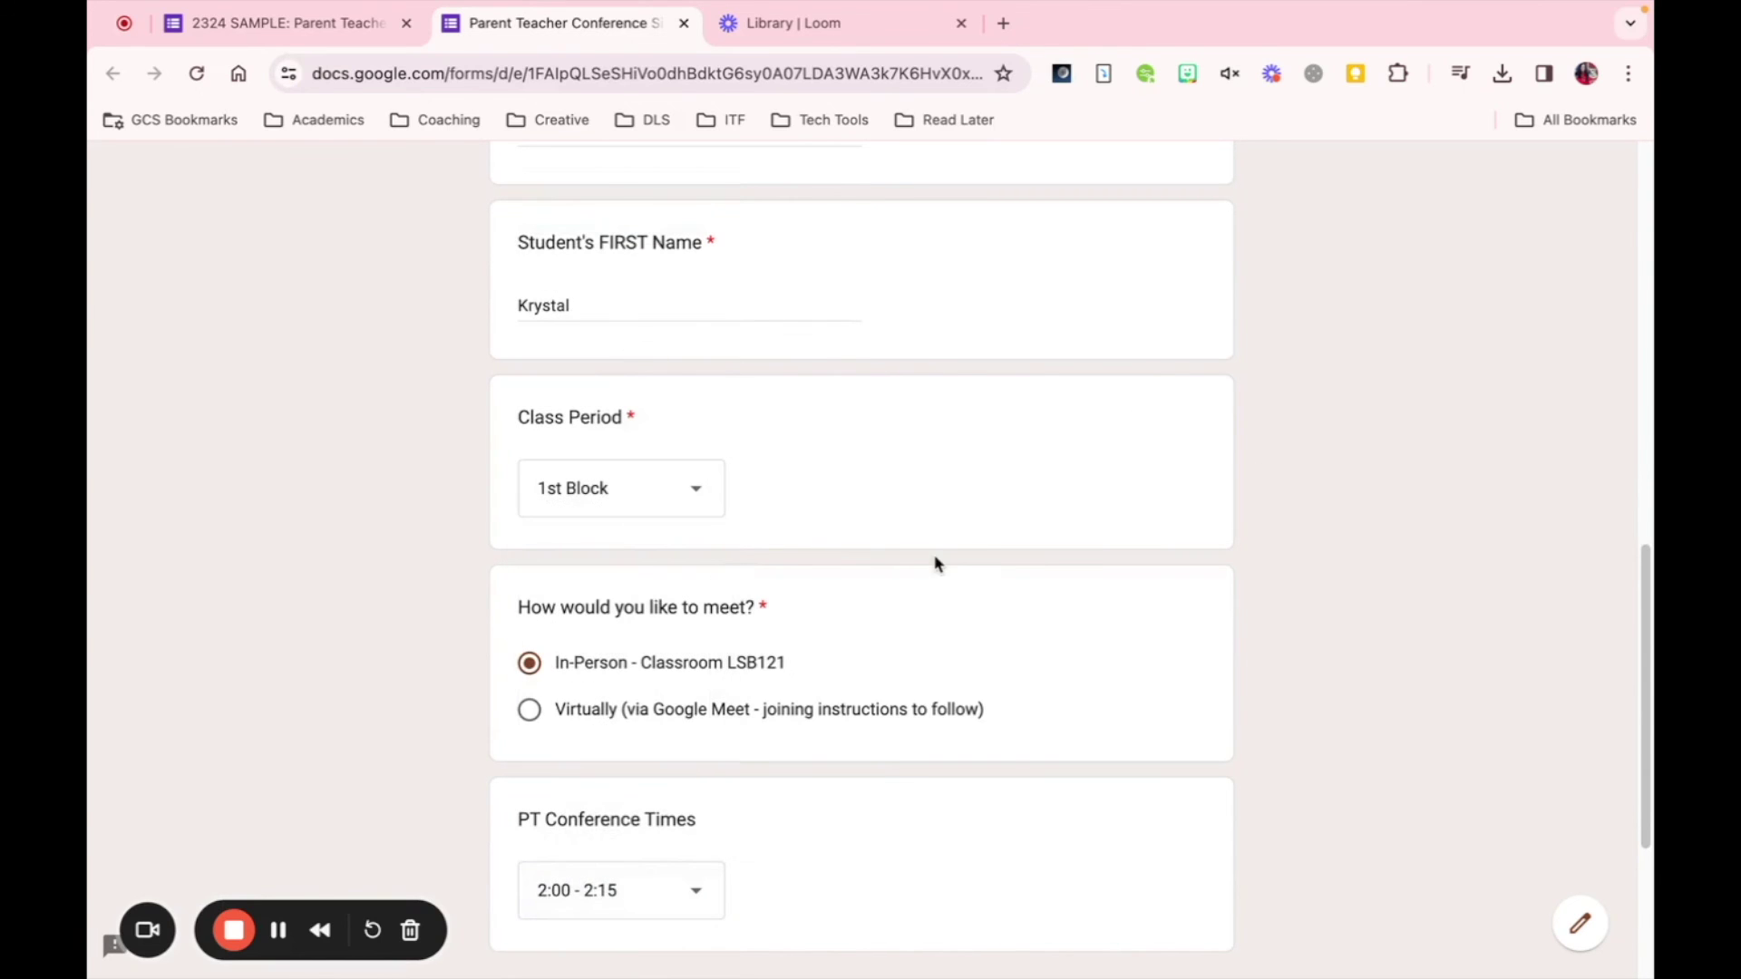
pyautogui.scroll(-3, 934, 563)
pyautogui.click(585, 778)
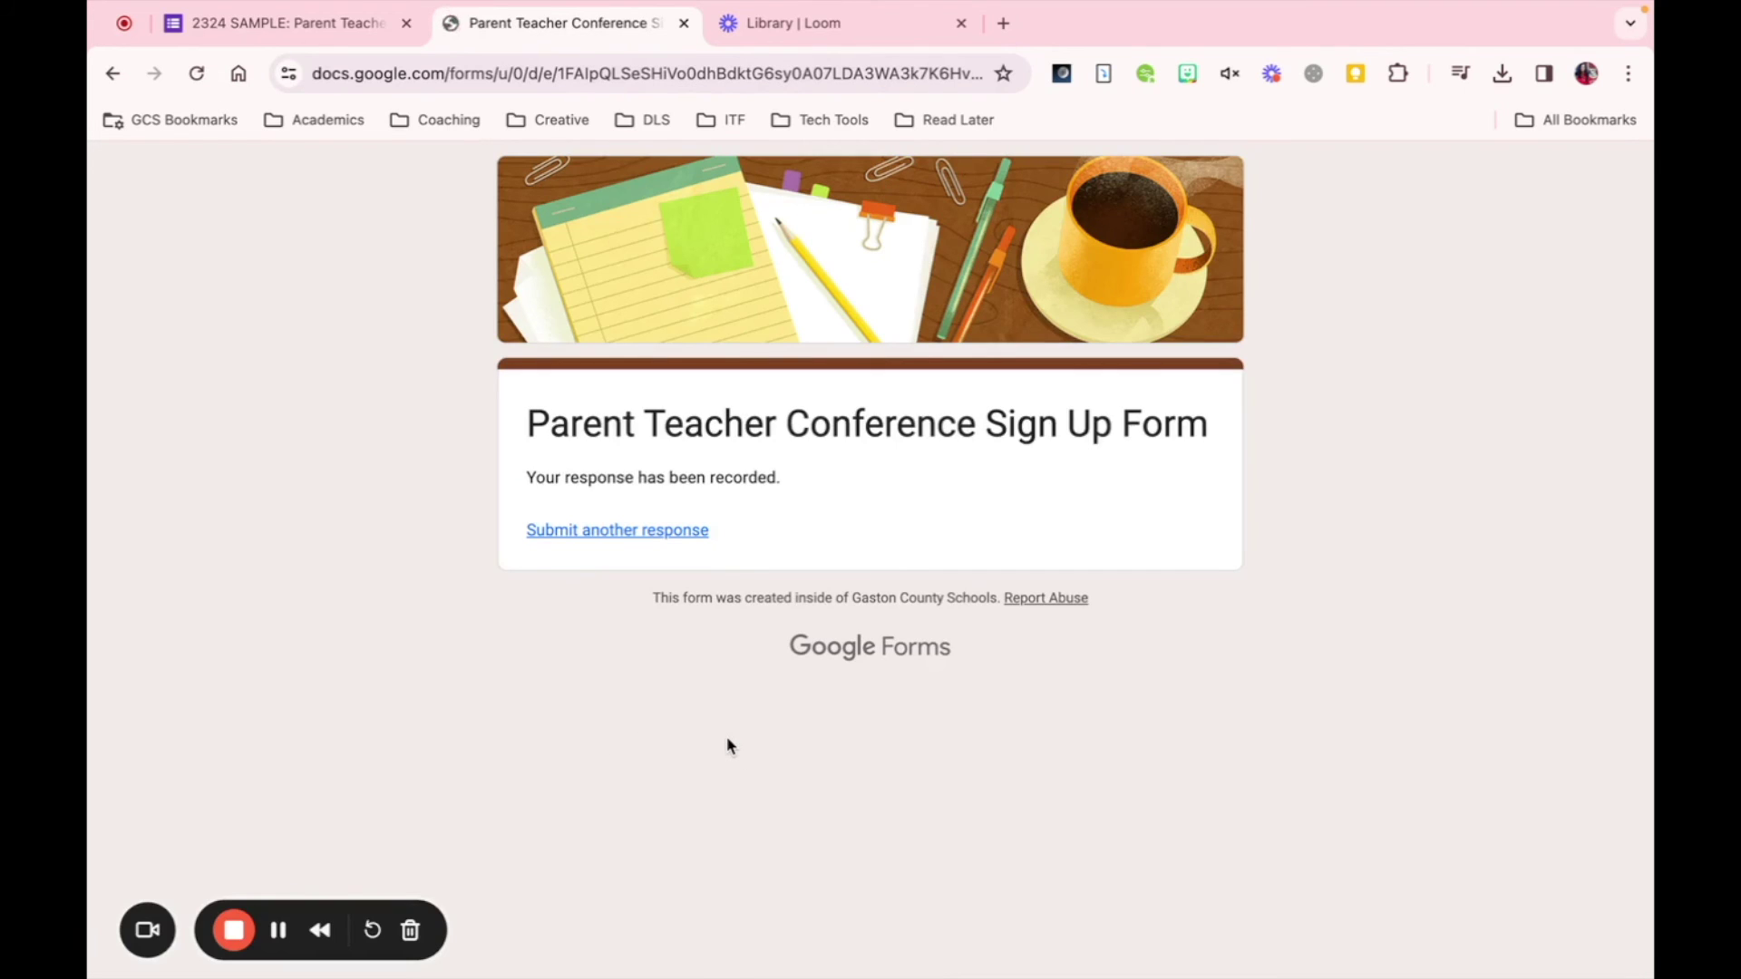
# - Copy the form's URL and load it in a Chrome Guest window
pyautogui.click(581, 74)
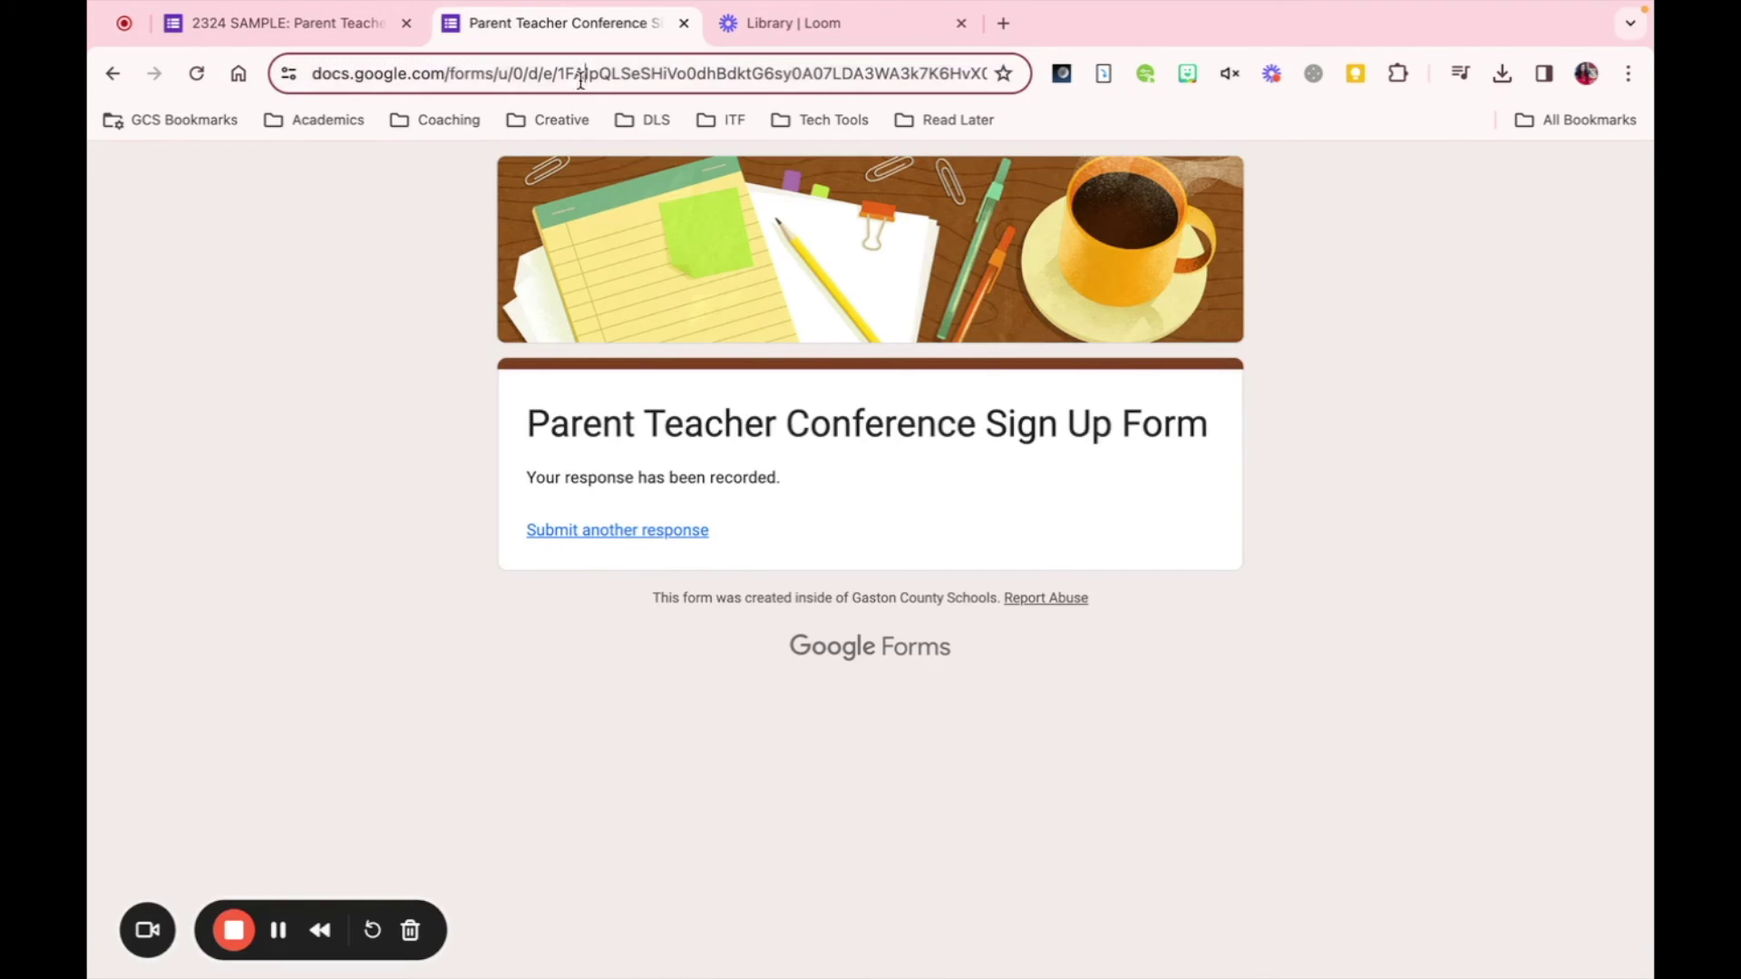
pyautogui.press('super+a')
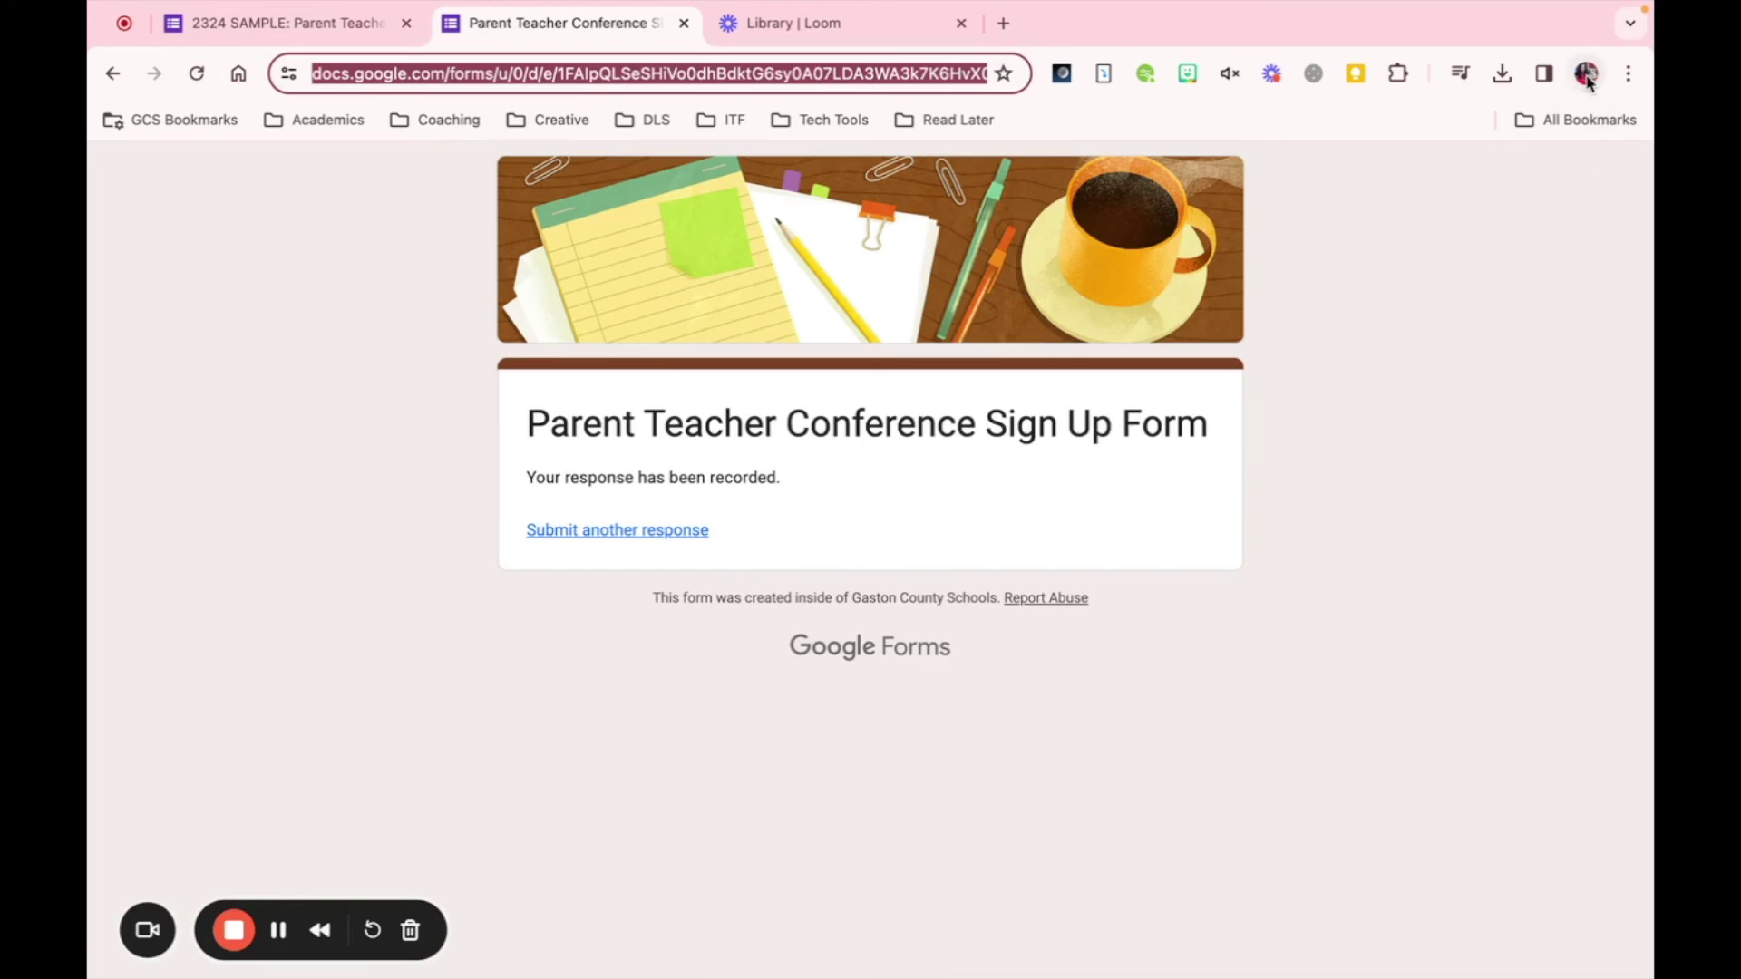
pyautogui.click(1586, 76)
pyautogui.click(1371, 659)
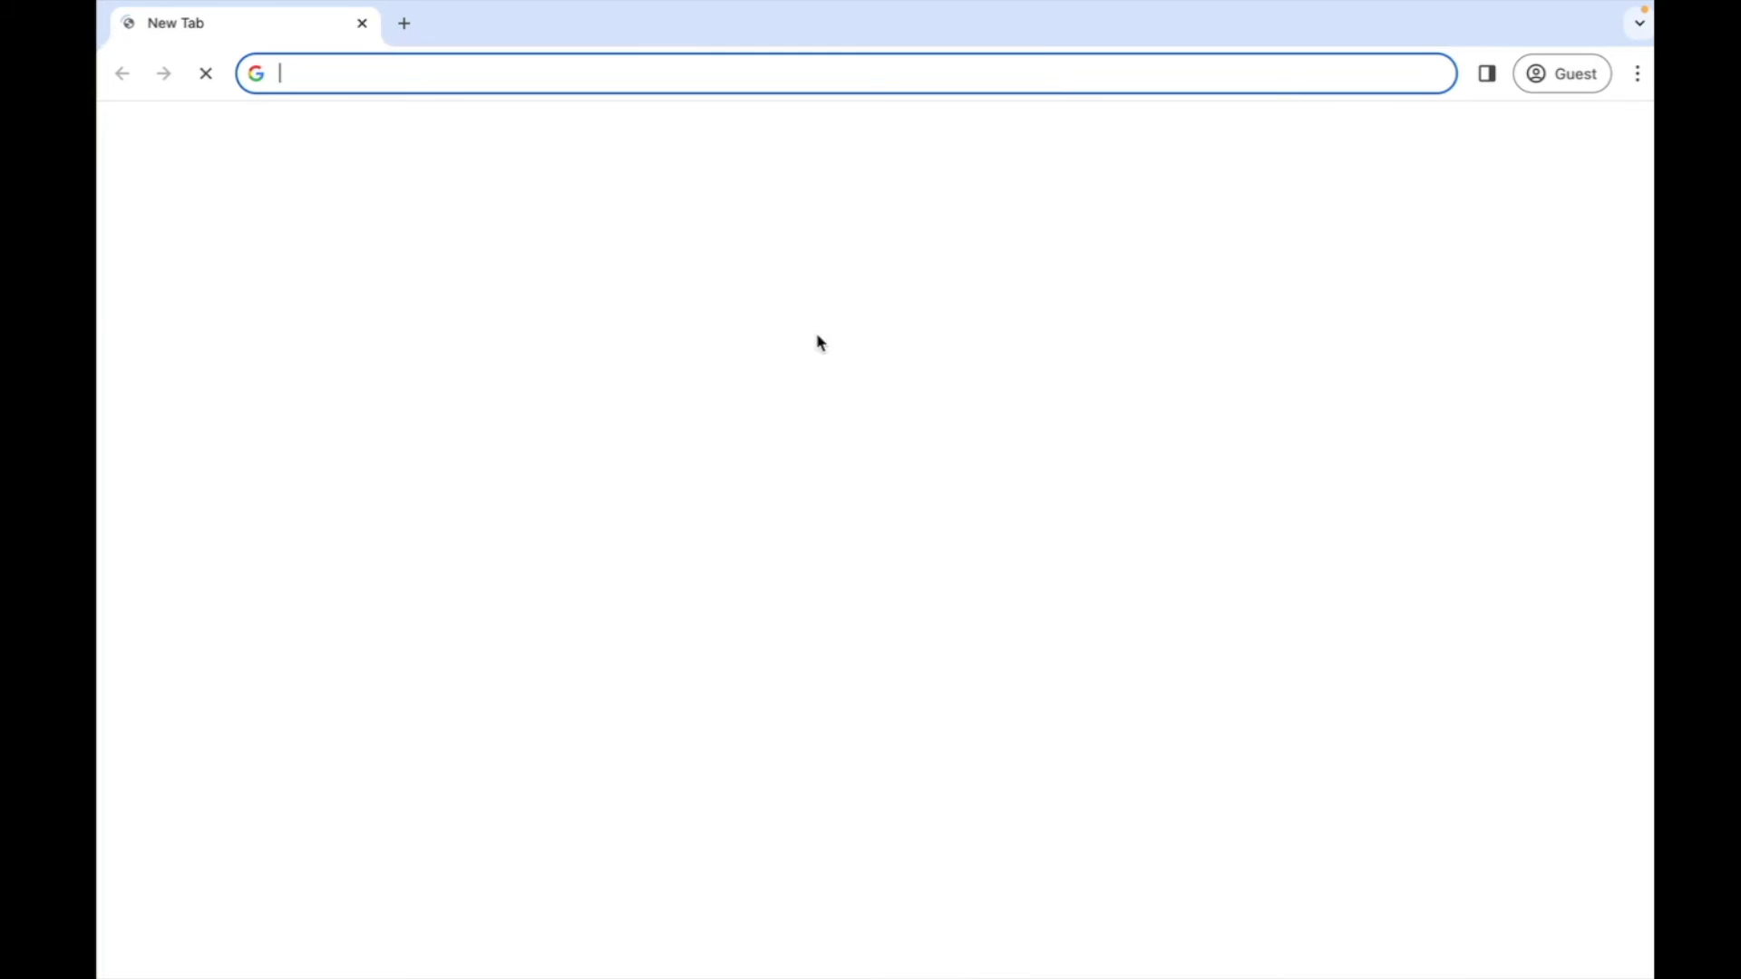
pyautogui.press('super+v')
pyautogui.press('Return')
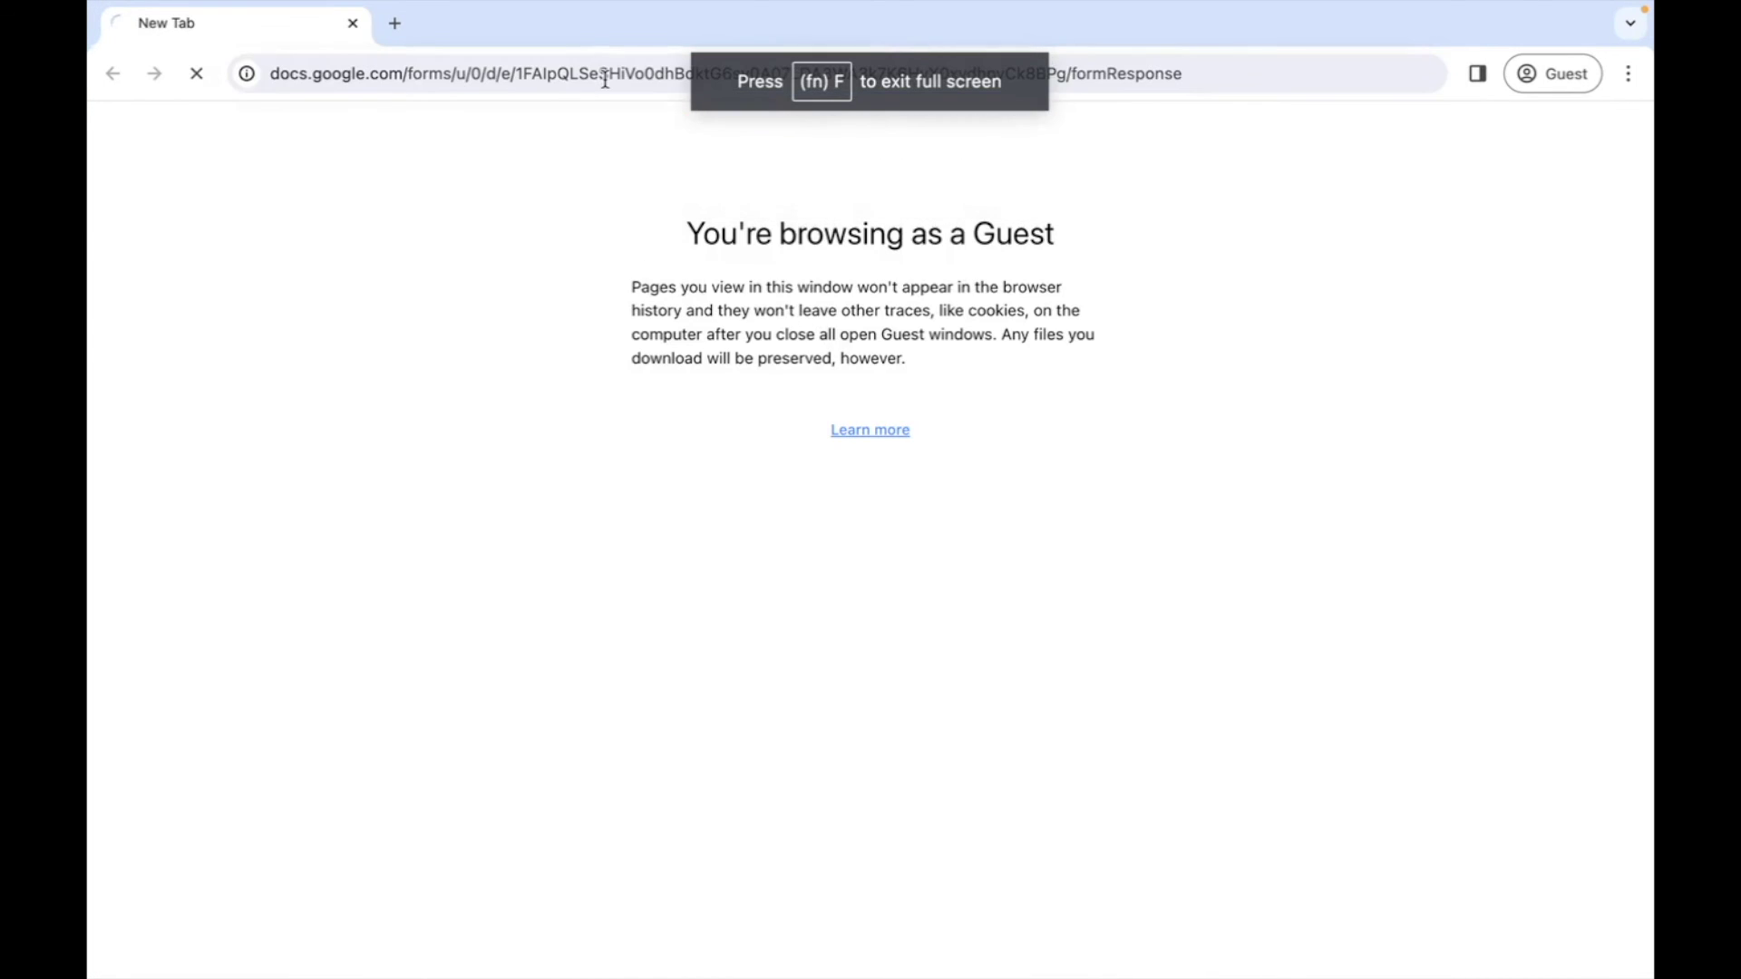
# - Verify 2:00 - 2:15 is missing from the PT Conference Times dropdown, then show Mission Control
pyautogui.scroll(-11, 549, 374)
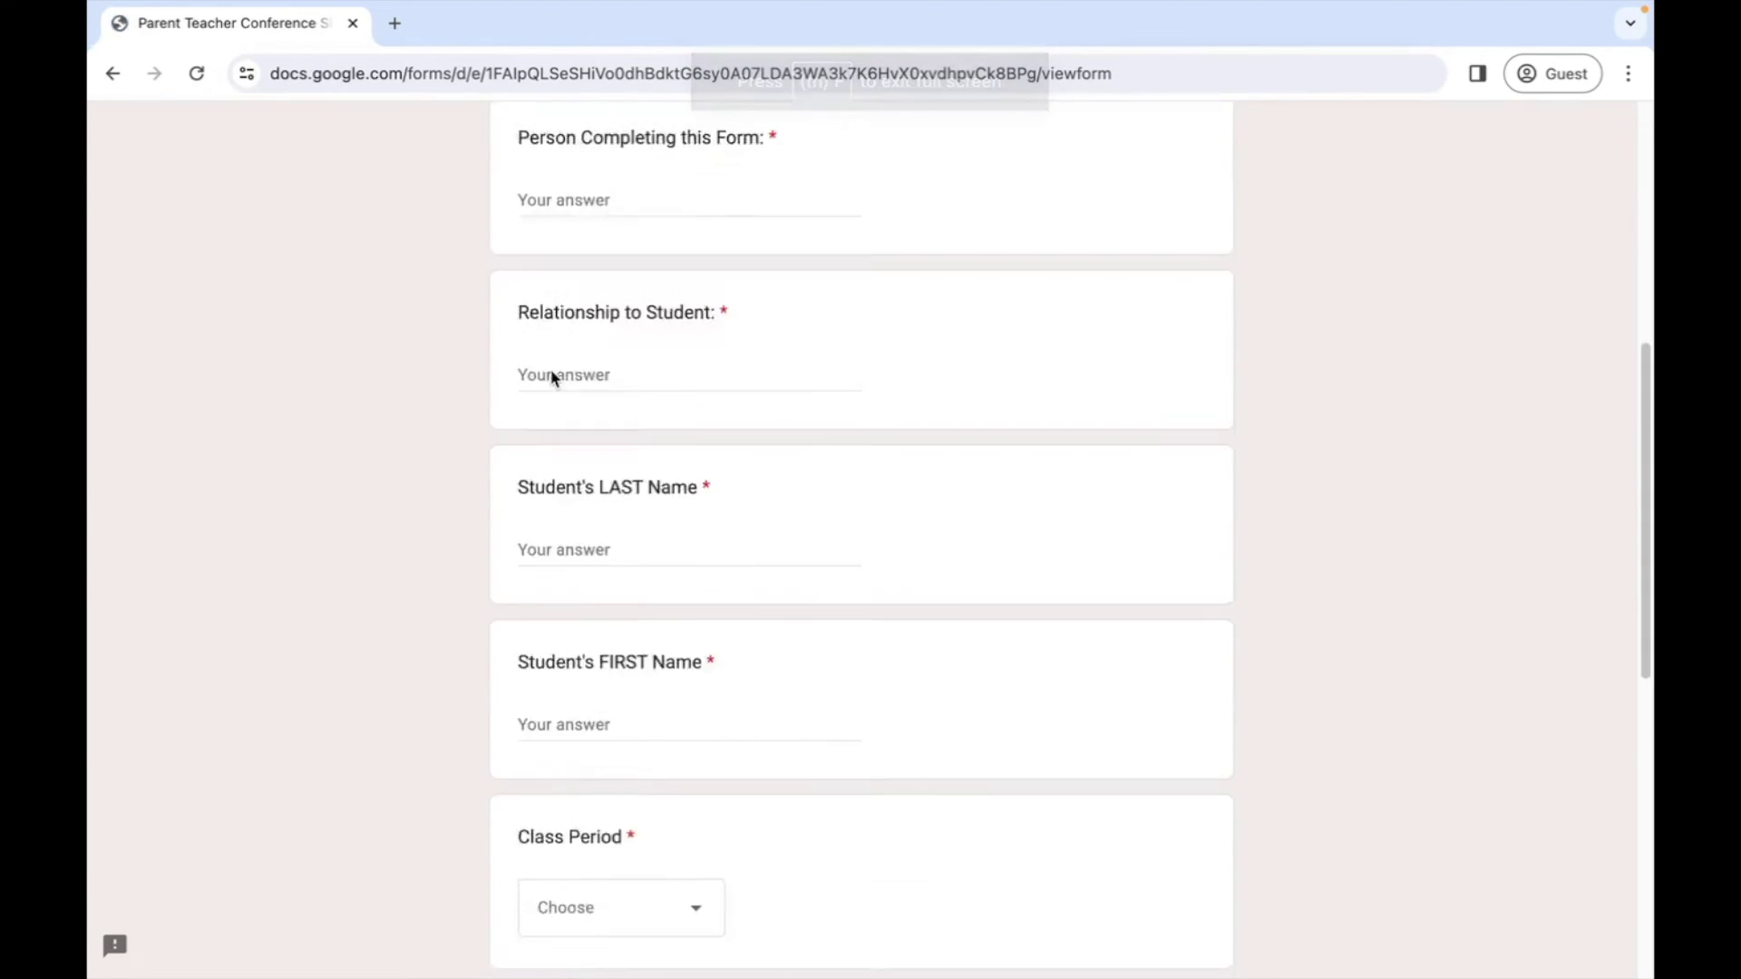
pyautogui.scroll(-4, 665, 650)
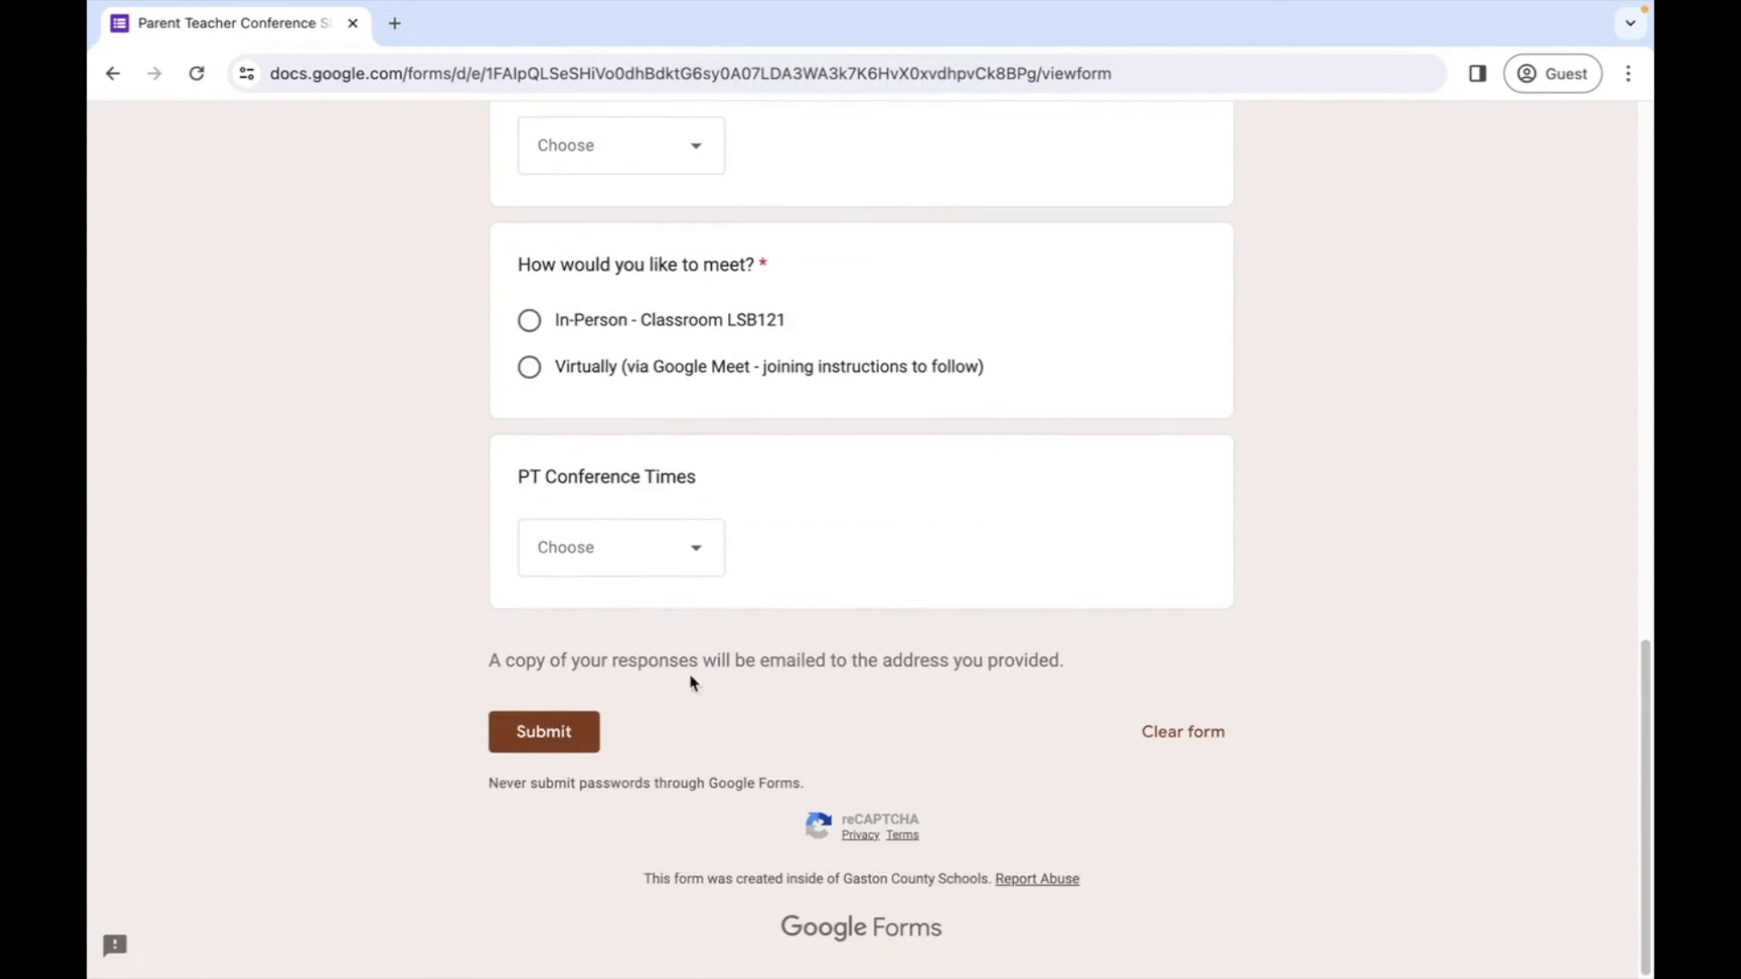
pyautogui.click(692, 563)
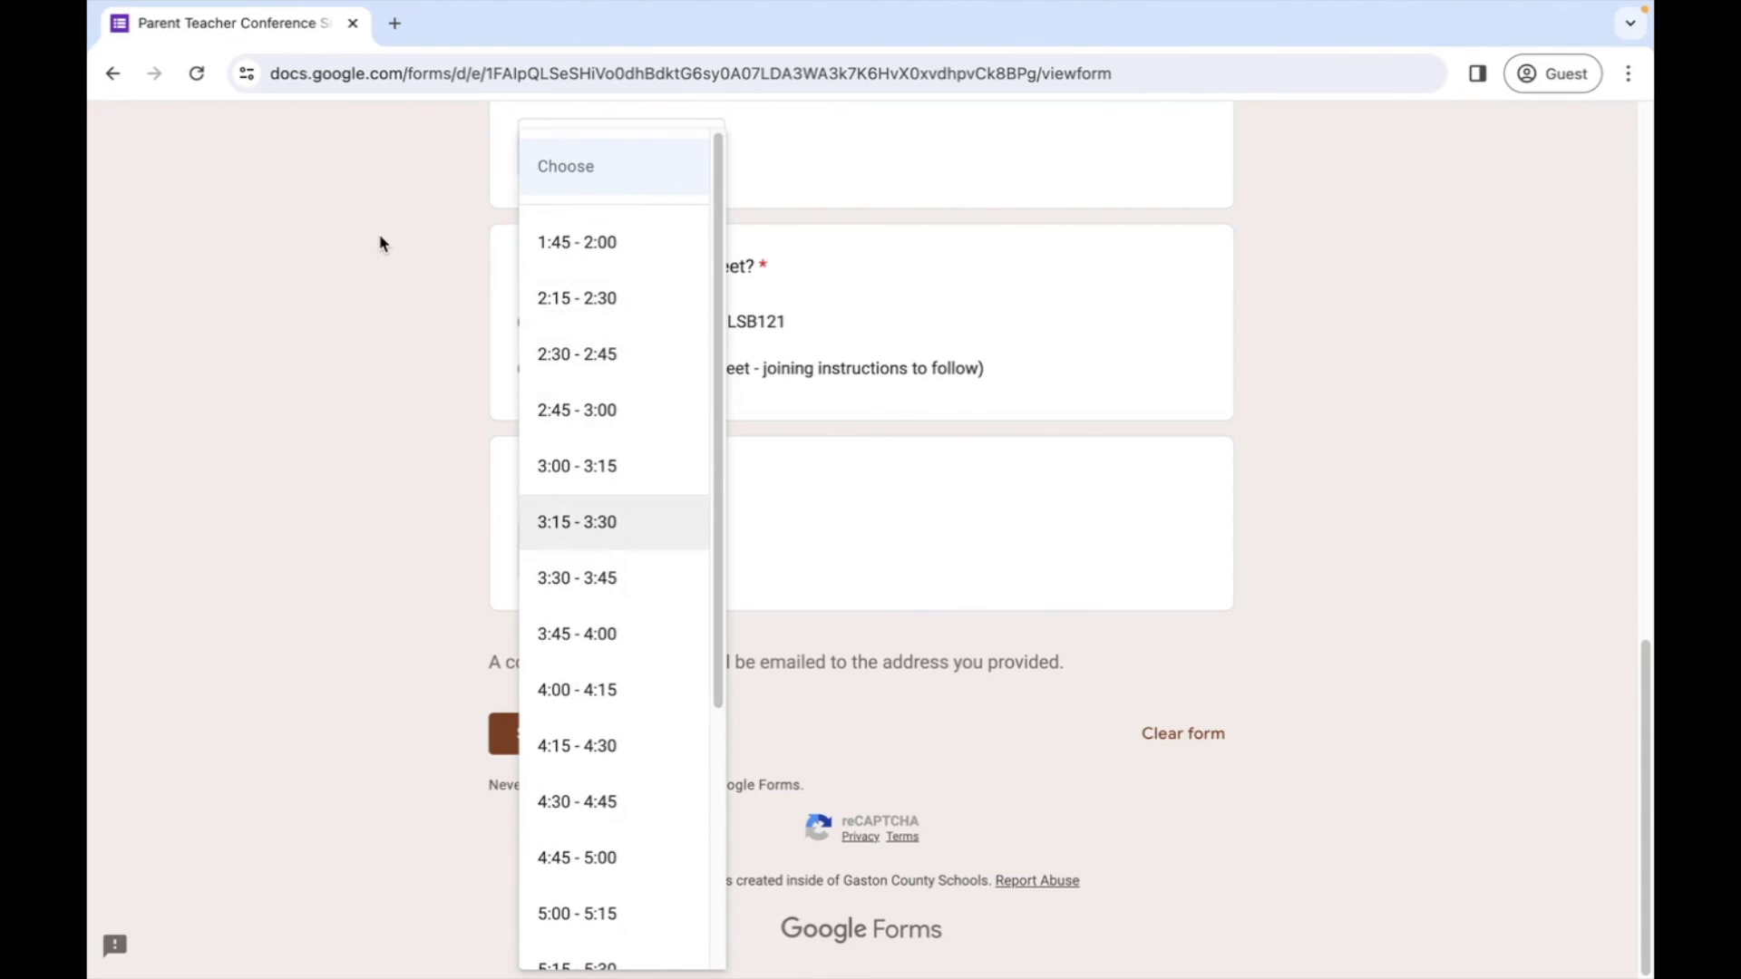
pyautogui.hotkey('ctrl', 'Up')
# - Switch back to the 2324 SAMPLE form editor tab and show the installed add-ons list
pyautogui.click(573, 74)
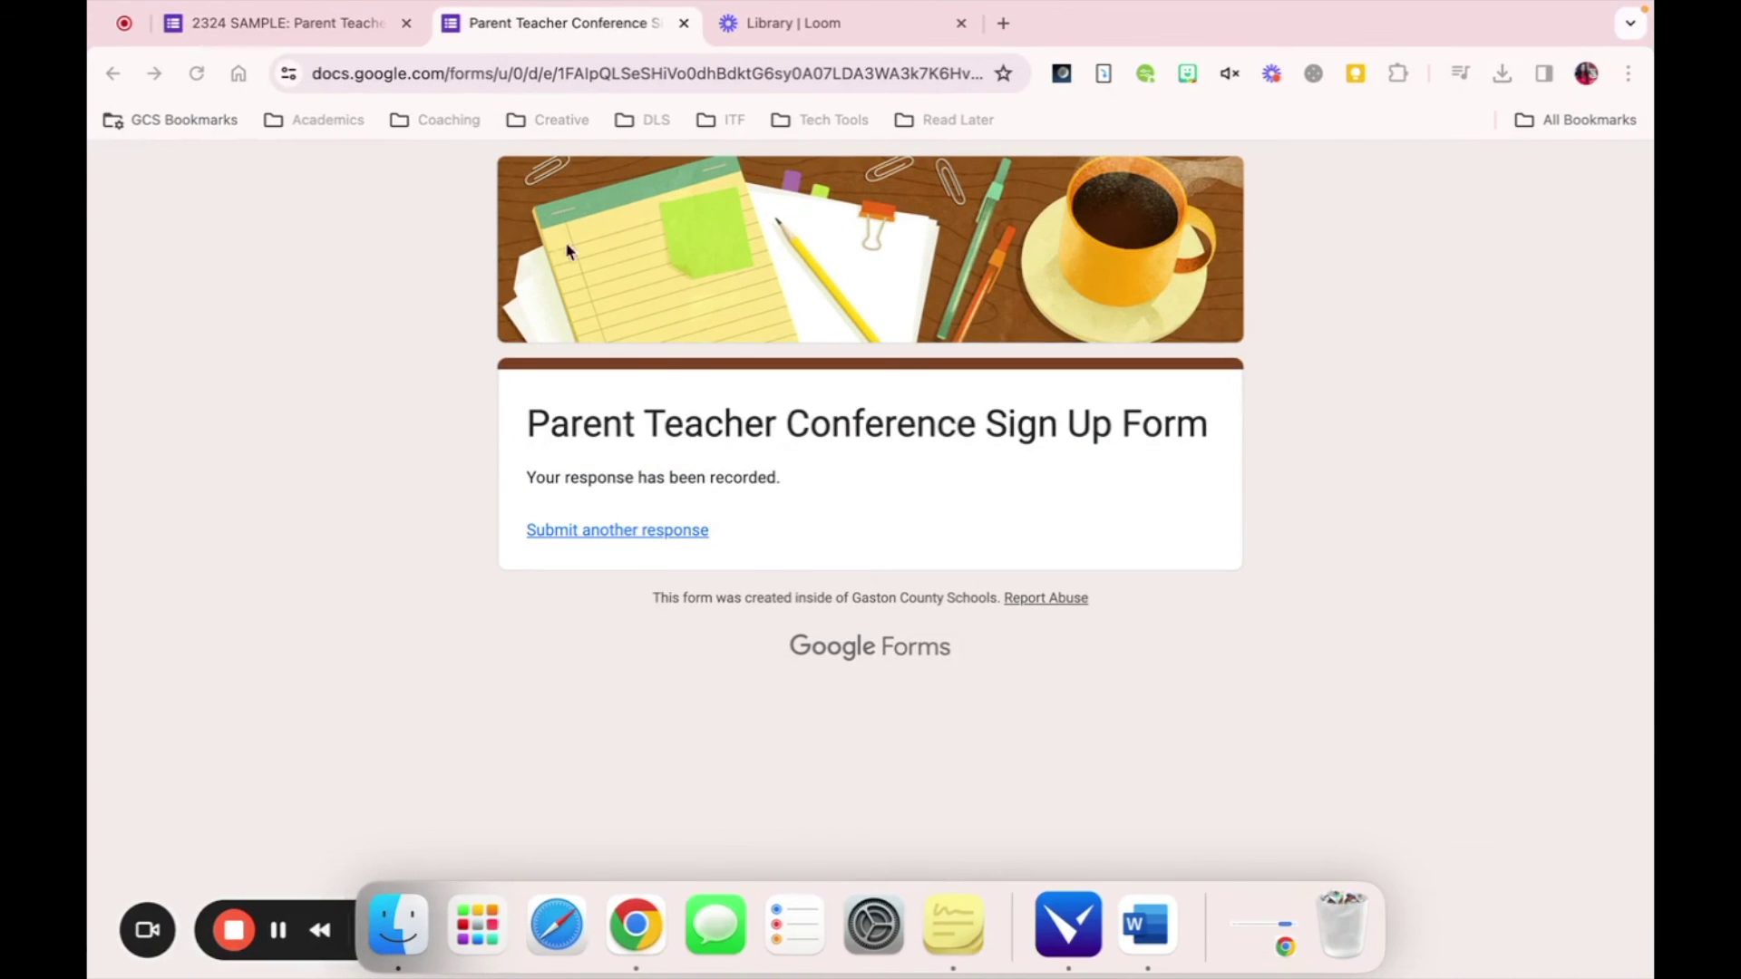
pyautogui.click(320, 30)
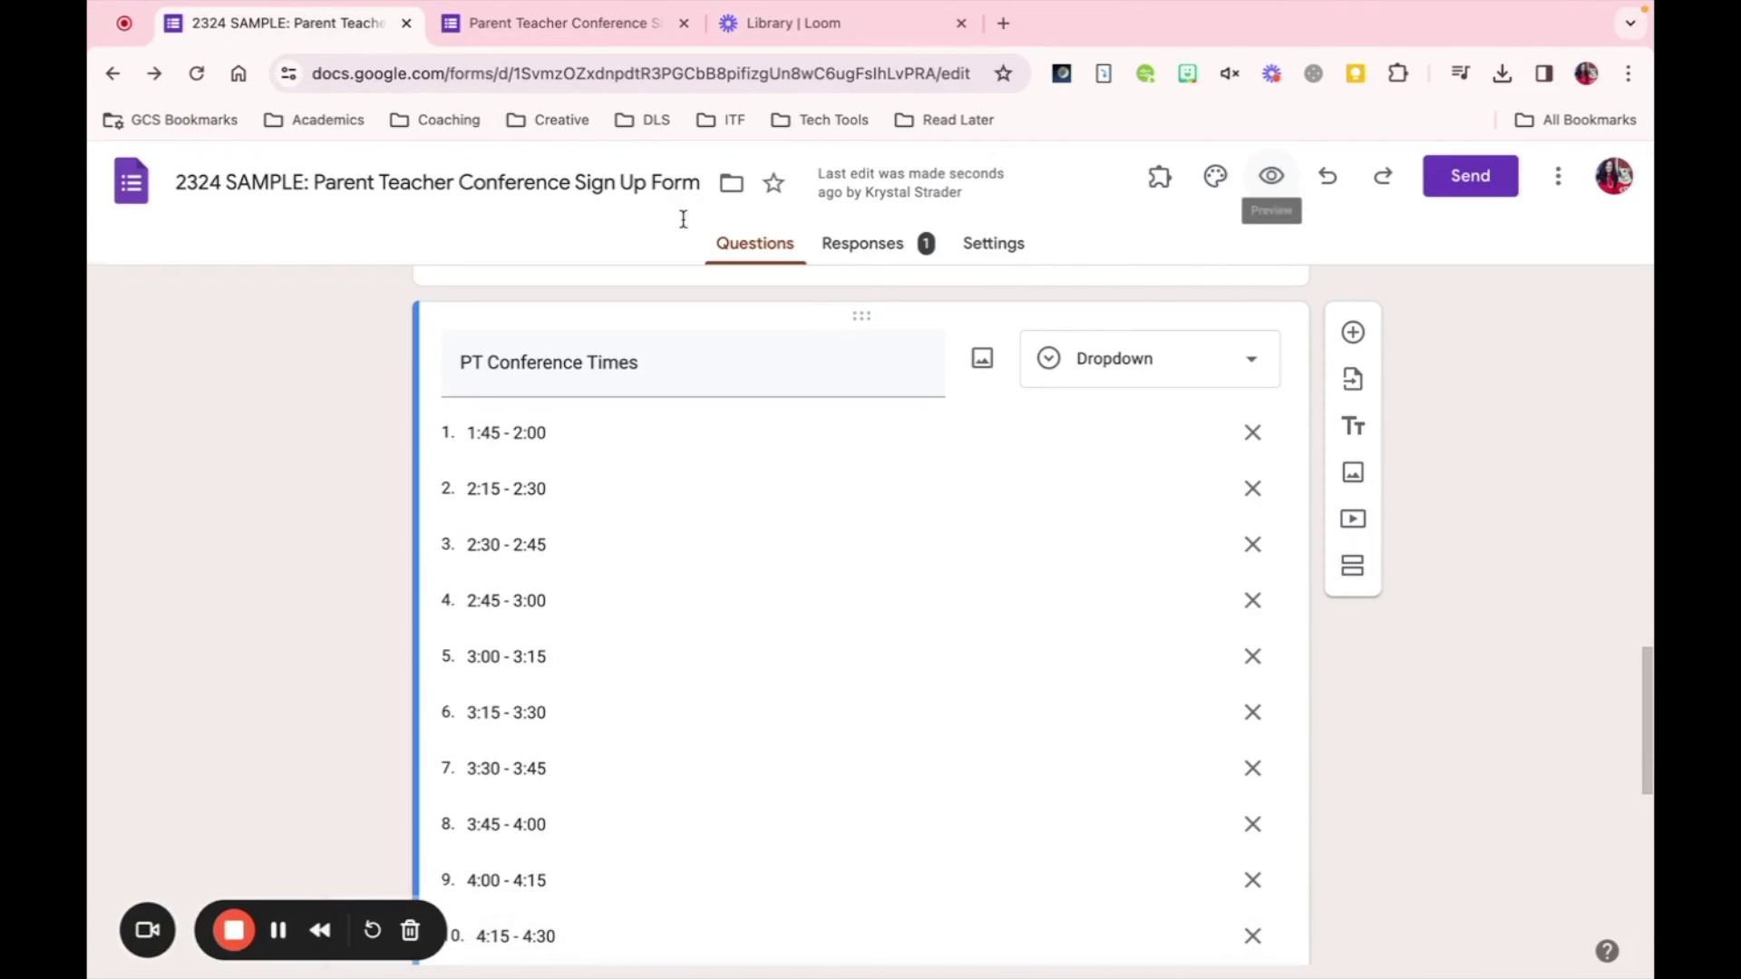
pyautogui.click(1157, 186)
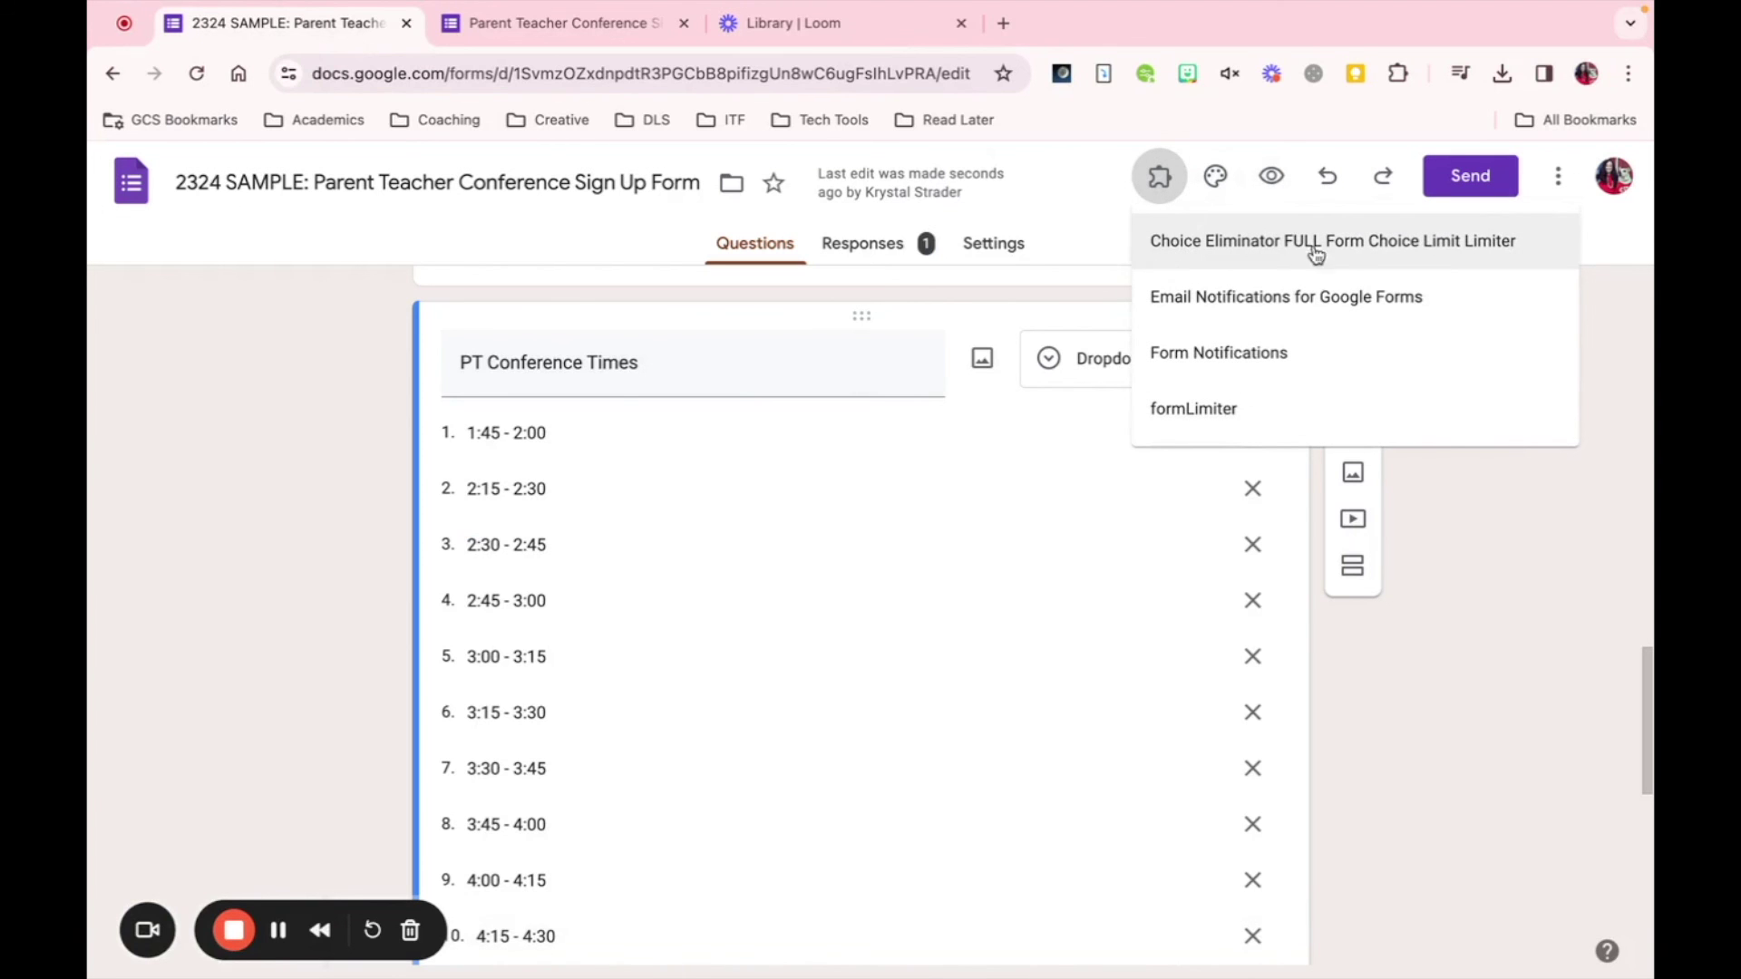